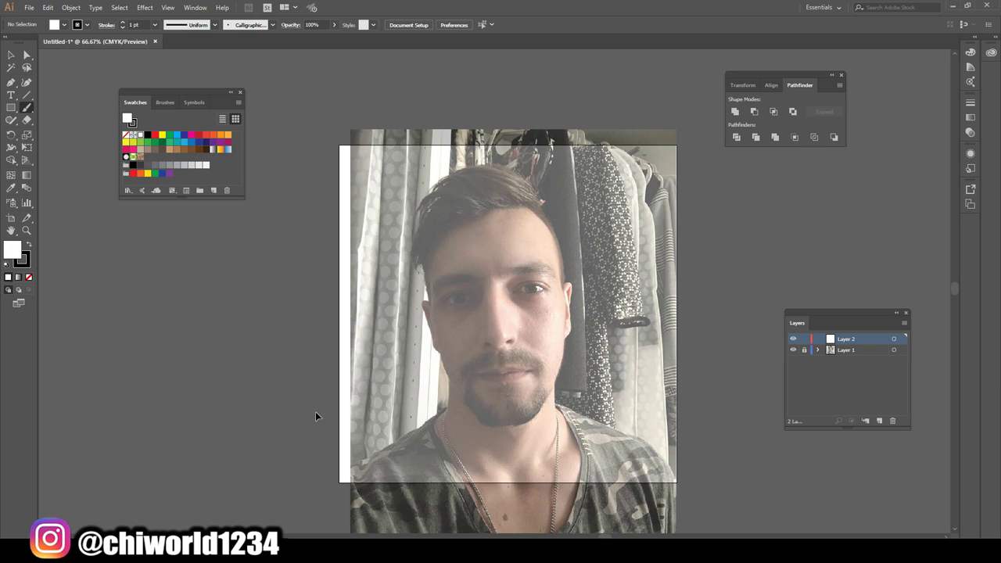
Step: Trace the left and right jaw lines in black brush strokes, redrawing the left one longer
key(ctrl+plus)
key(ctrl+plus)
key(ctrl+plus)
drag(395, 458, 316, 270)
key(ctrl+z)
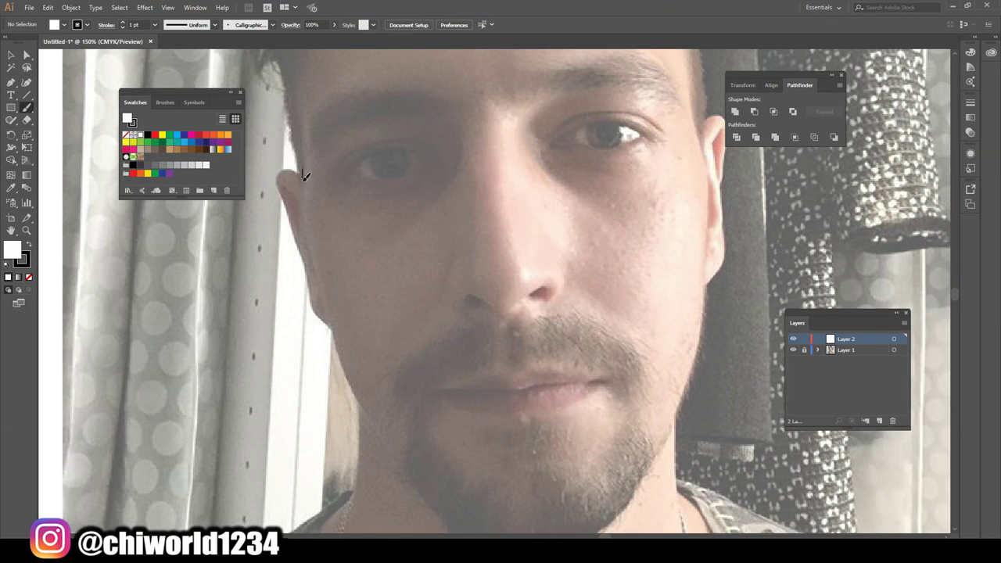
drag(302, 168, 413, 479)
scroll(648, 486, down, 2)
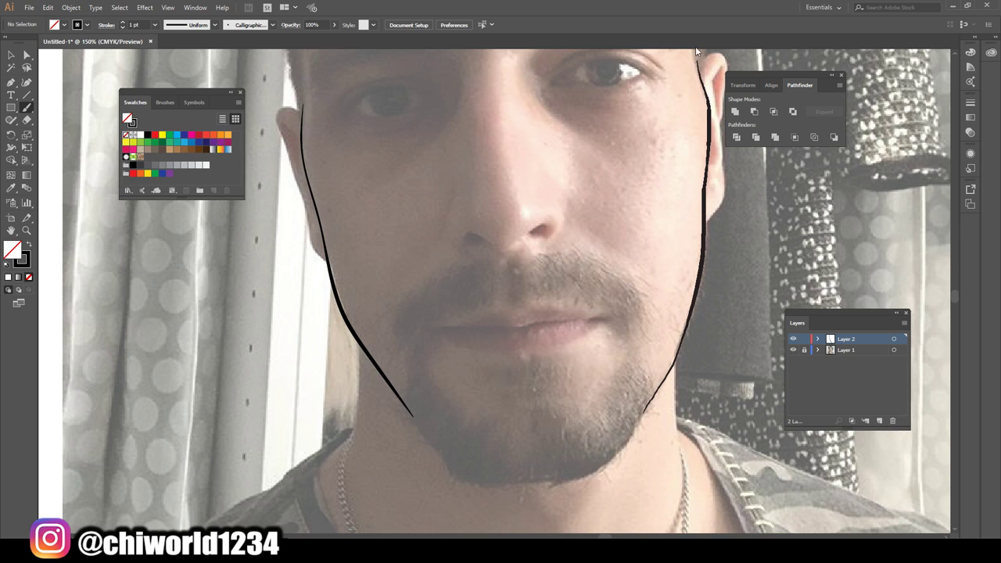
drag(643, 413, 708, 77)
key(ctrl+minus)
key(ctrl+minus)
Step: Trace both nostril curves, the nose wing, the side of the nose and a curve beside the left eye
key(ctrl+plus)
key(ctrl+plus)
key(ctrl+plus)
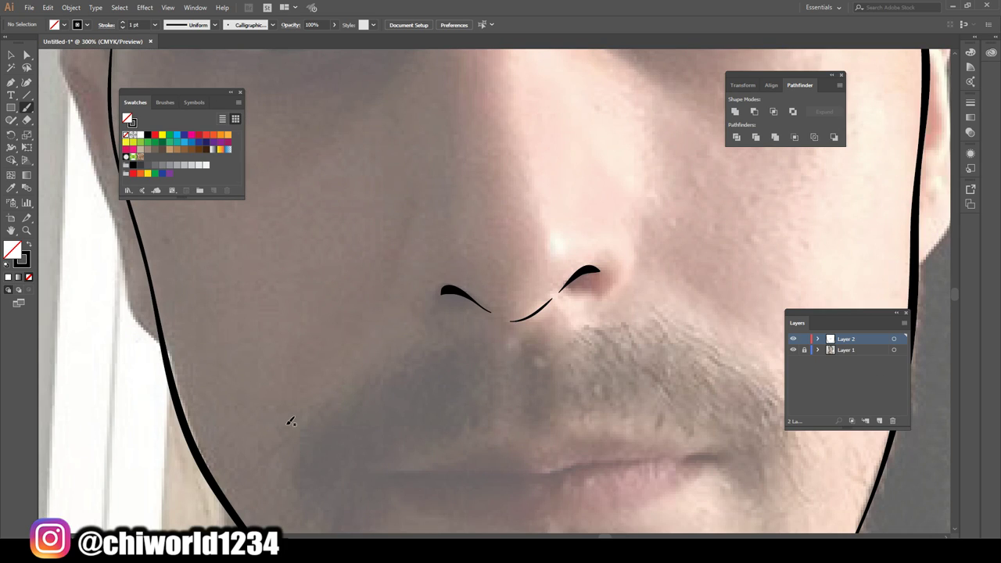
drag(434, 306, 418, 204)
drag(622, 295, 615, 202)
key(ctrl+minus)
drag(462, 230, 452, 170)
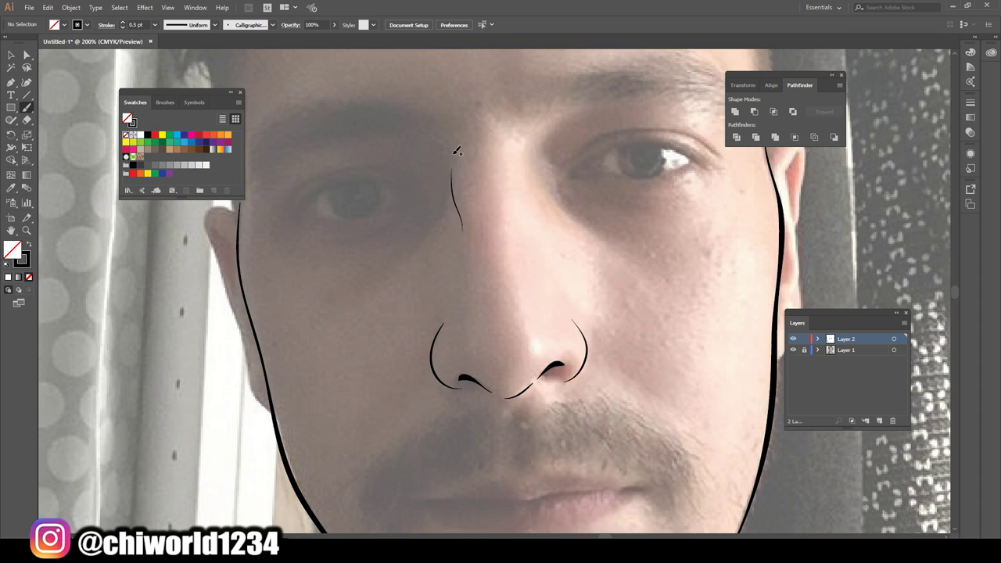
drag(461, 332, 466, 222)
drag(414, 244, 450, 166)
Step: Draw the upper eyelids of both eyes and first lower-lid lines
drag(599, 137, 715, 154)
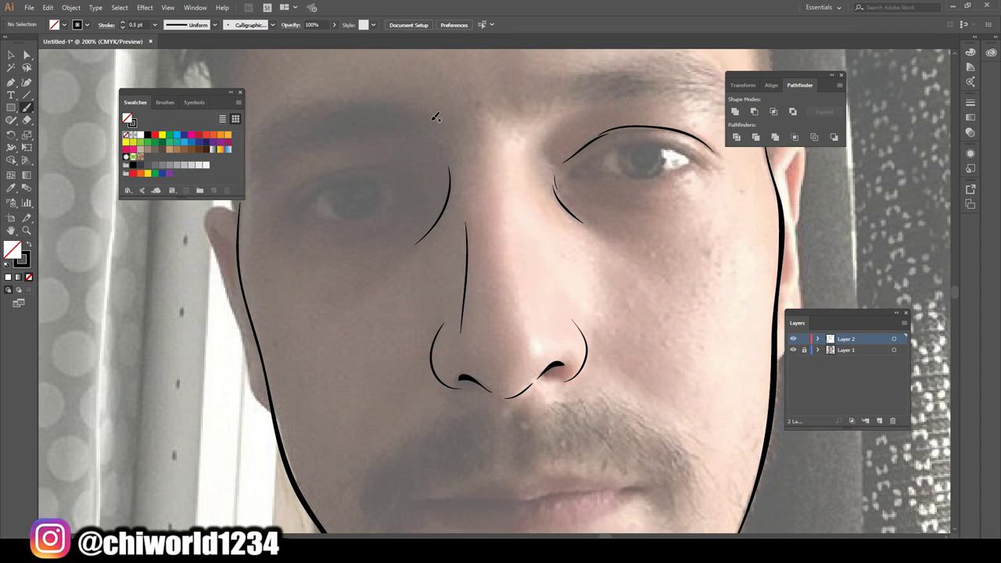
drag(285, 208, 427, 183)
key(ctrl+minus)
key(ctrl+minus)
key(ctrl+minus)
key(ctrl+plus)
key(ctrl+plus)
key(ctrl+plus)
drag(182, 319, 395, 272)
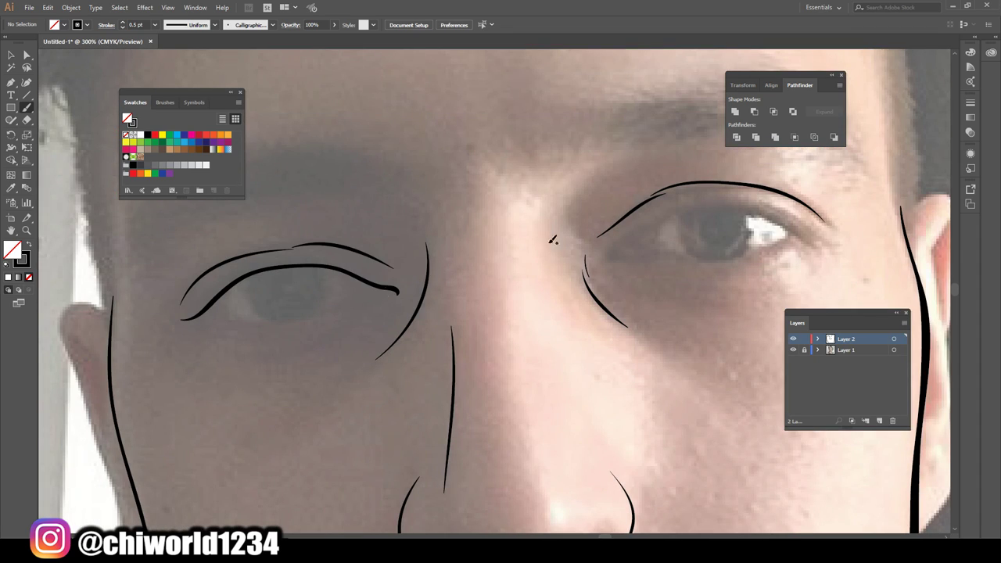
drag(607, 249, 805, 227)
Step: Redraw thick lower lids under the left and right eyes at 200% zoom
key(ctrl+minus)
key(ctrl+minus)
key(ctrl+minus)
key(ctrl+plus)
key(ctrl+plus)
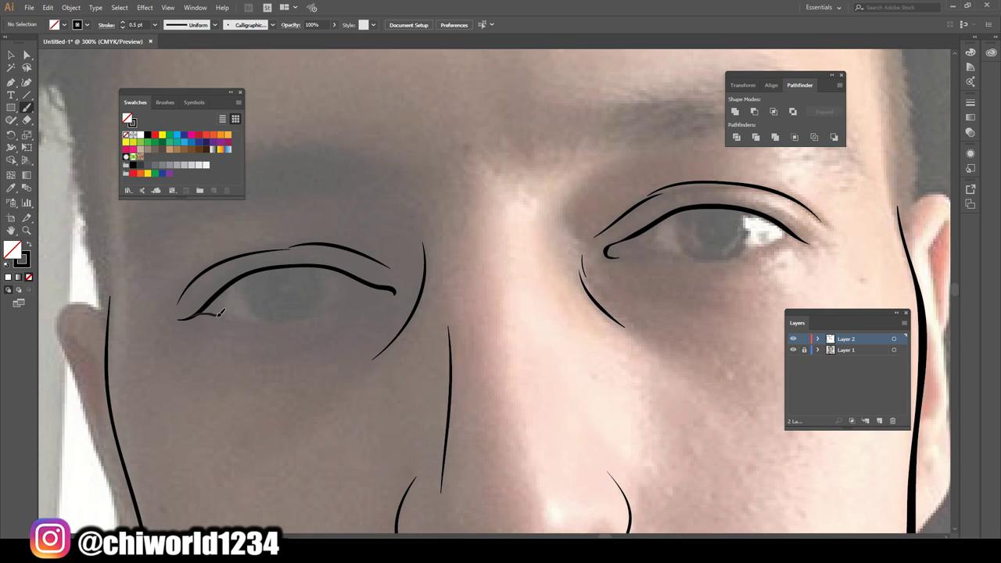
drag(182, 318, 395, 291)
drag(607, 254, 802, 235)
key(ctrl+minus)
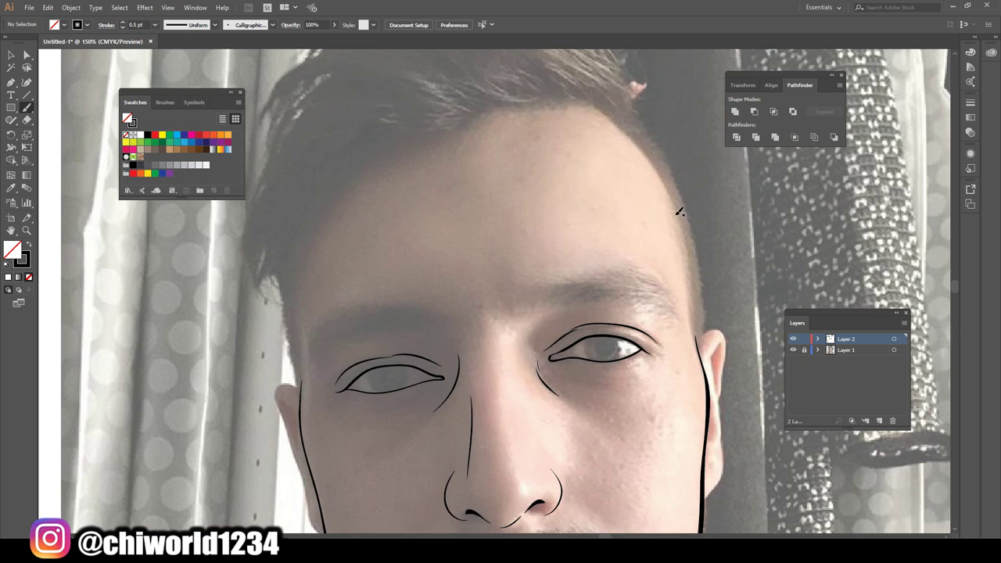
Step: Add a short line above the right eye's inner corner and outline the upper and lower lips
key(ctrl+plus)
drag(533, 239, 546, 212)
scroll(443, 303, down, 5)
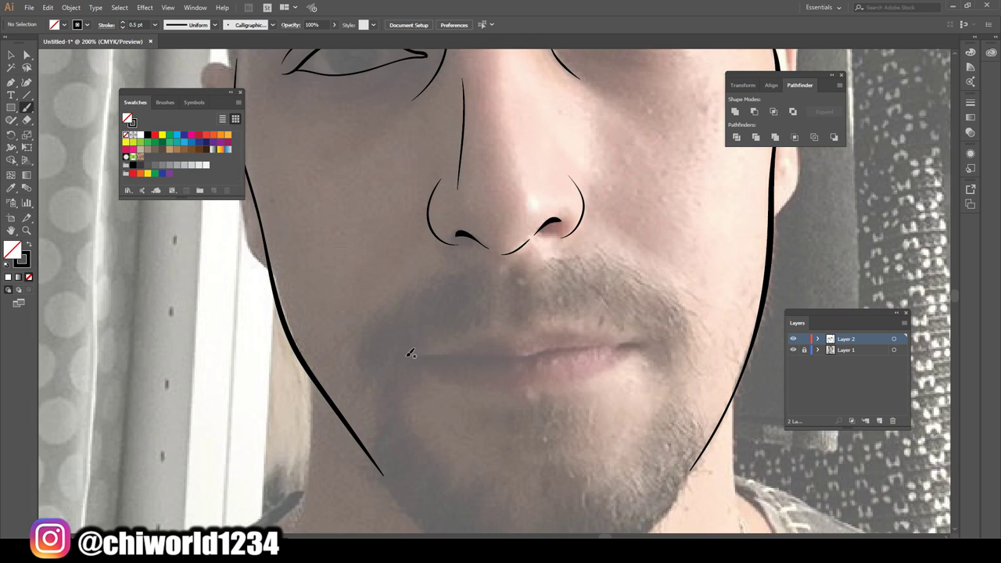
drag(407, 357, 646, 344)
drag(567, 327, 638, 337)
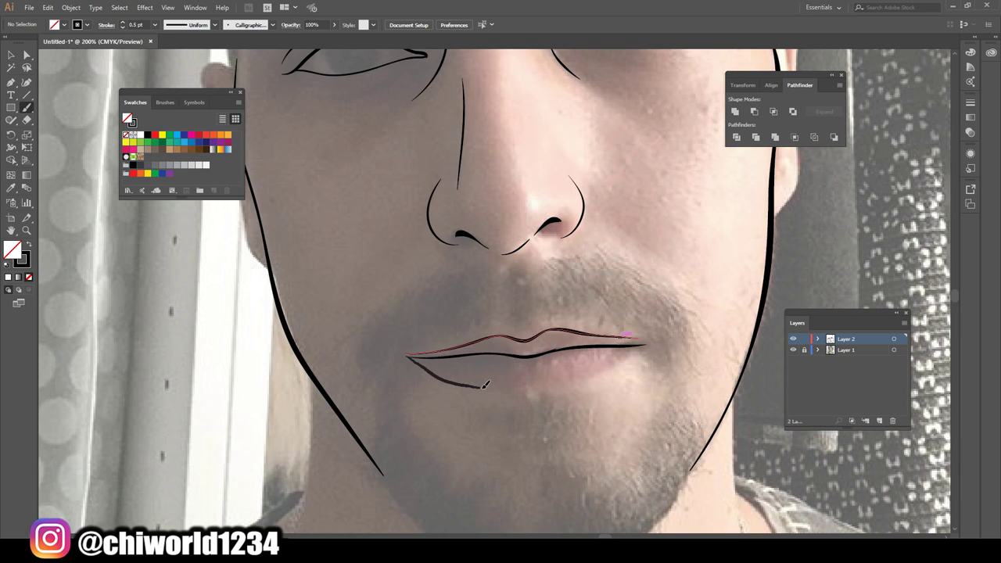
drag(408, 354, 644, 346)
Step: Hide the photo layer and draw the iris circle in the right-hand eye at 300%
click(793, 350)
key(ctrl+minus)
key(ctrl+plus)
key(ctrl+plus)
key(ctrl+plus)
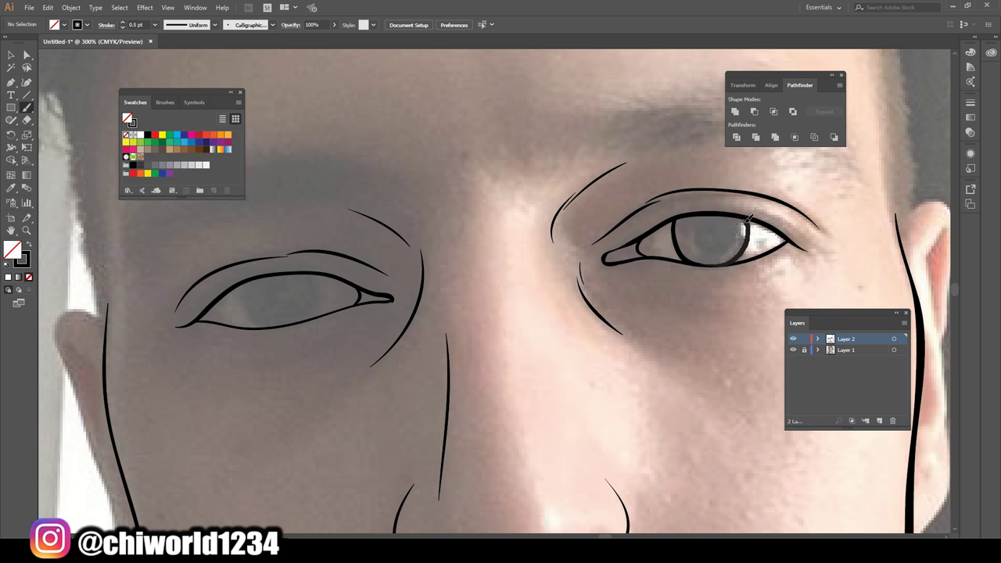
drag(689, 258, 707, 215)
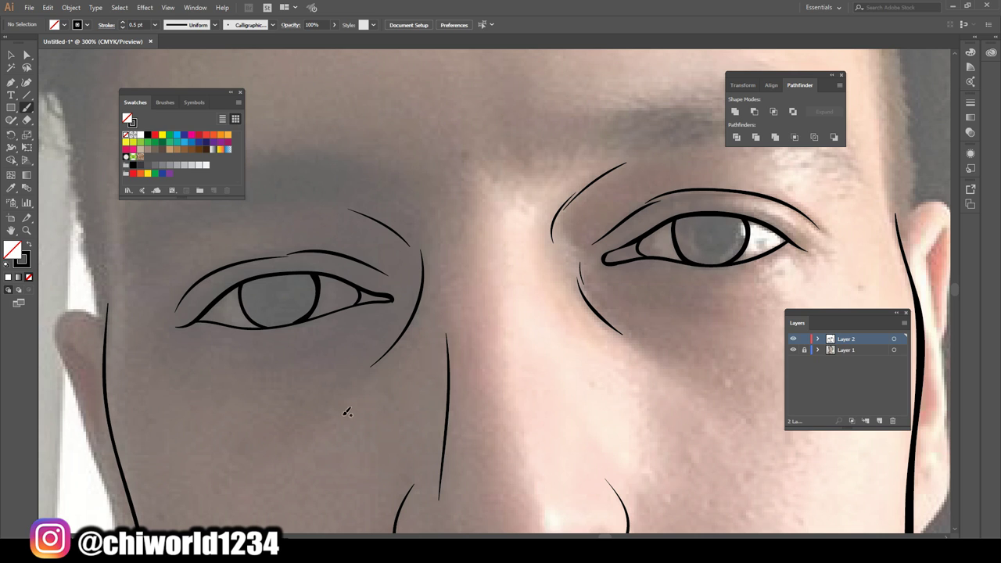
Step: Outline both ears and extend the face line upward
key(ctrl+0)
key(ctrl+plus)
key(ctrl+plus)
key(ctrl+plus)
key(ctrl+plus)
drag(395, 458, 334, 151)
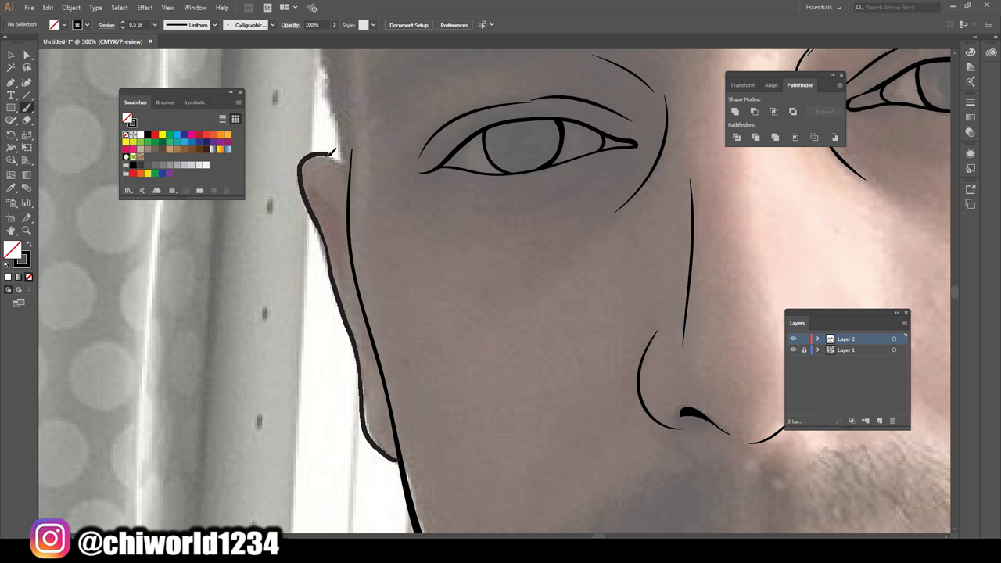
drag(349, 222, 359, 119)
key(ctrl+minus)
key(ctrl+minus)
Step: Draw the right and left jaw lines meeting across the chin
key(ctrl+plus)
mouse_move(552, 408)
mouse_down()
mouse_move(575, 313)
mouse_move(568, 222)
mouse_up()
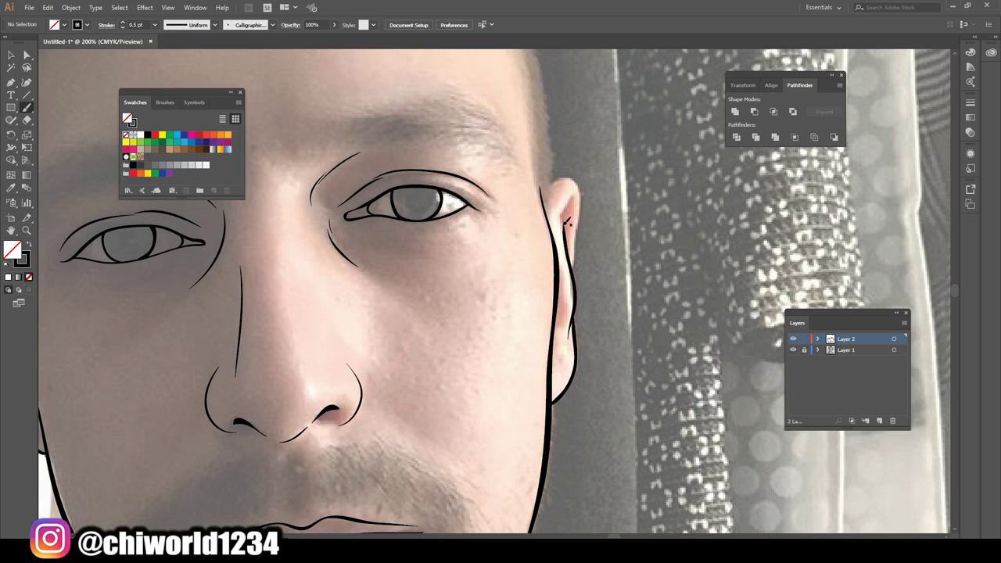
key(ctrl+0)
key(ctrl+plus)
key(ctrl+plus)
drag(600, 280, 679, 94)
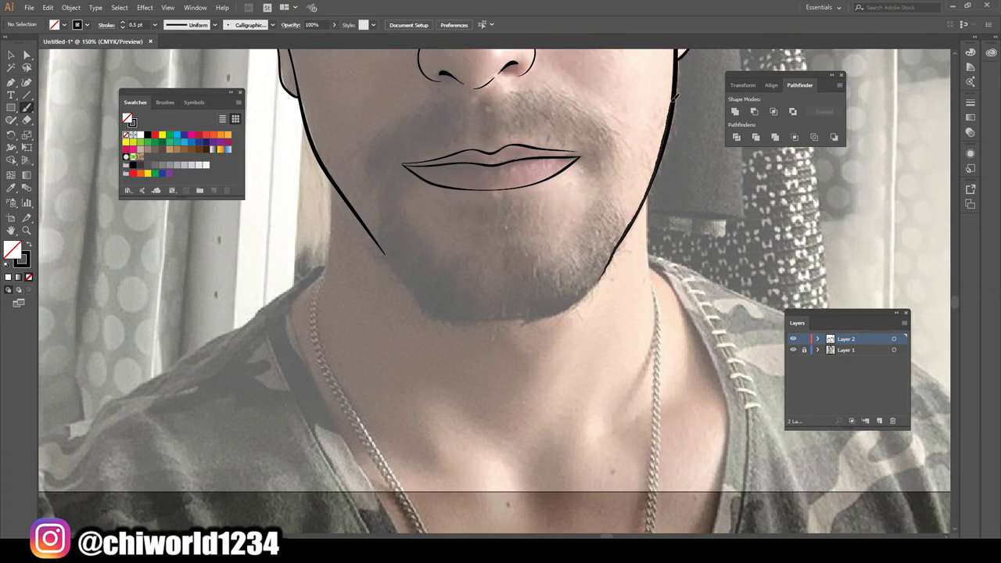
mouse_move(364, 227)
mouse_down()
mouse_move(420, 296)
mouse_move(607, 270)
mouse_up()
key(ctrl+0)
Step: Draw neck lines down from both jaw ends and a first dripping outline across the neck
click(794, 350)
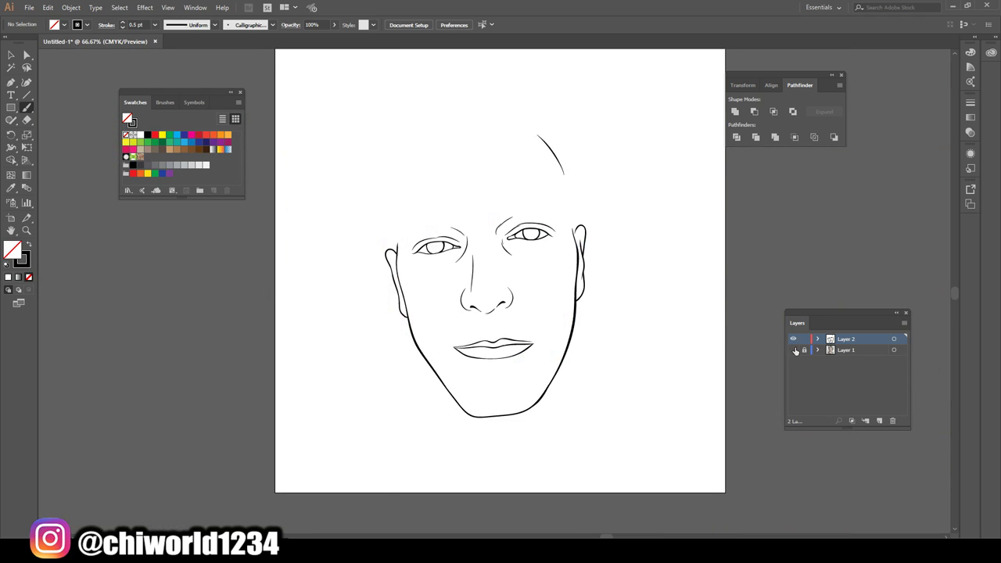
key(ctrl+plus)
key(ctrl+plus)
key(ctrl+plus)
drag(698, 180, 706, 349)
drag(258, 317, 274, 148)
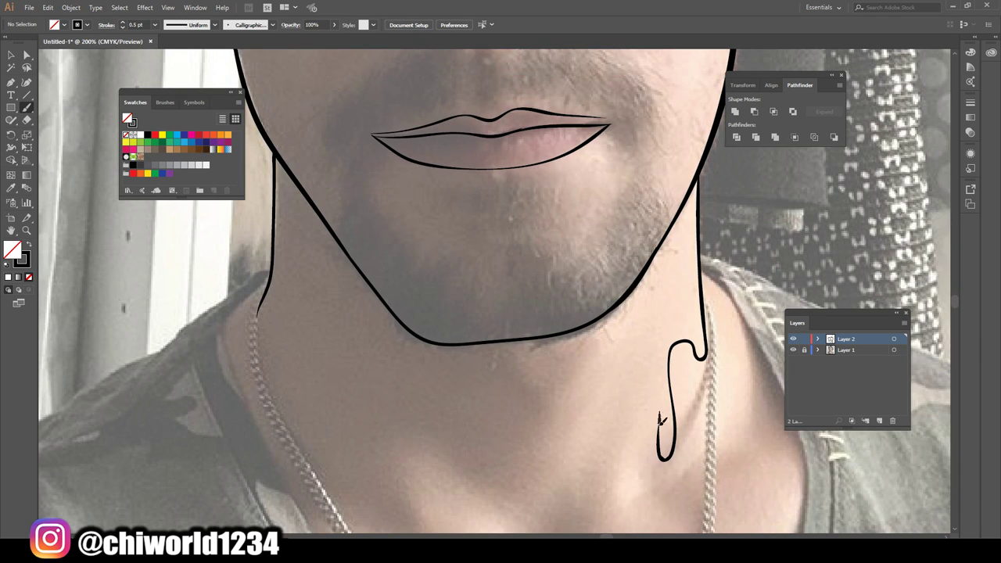
drag(706, 344, 582, 493)
mouse_move(585, 436)
mouse_down()
mouse_move(369, 402)
mouse_move(291, 336)
mouse_up()
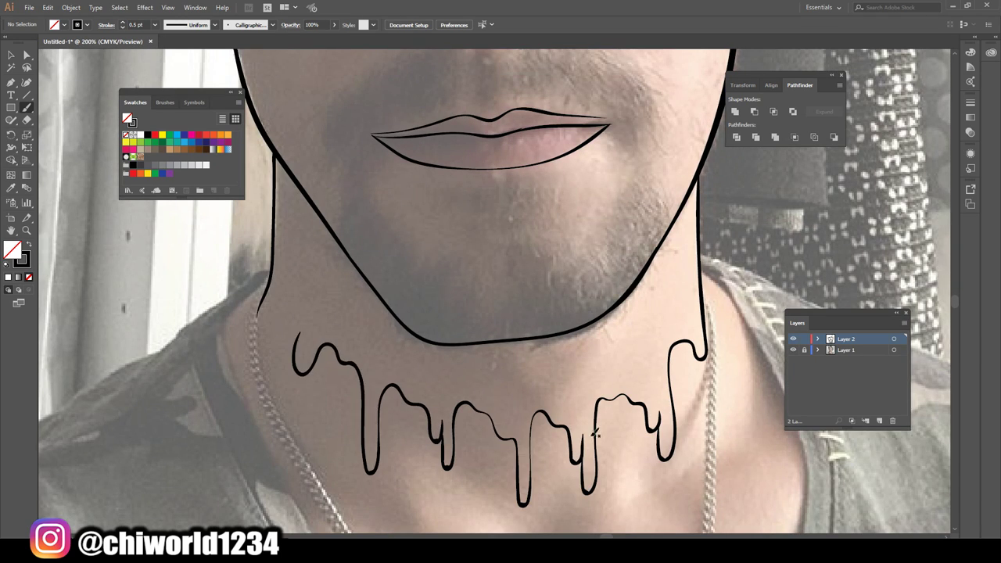
Step: Add another dripping stroke toward the left neck line, redrawing its last piece
key(ctrl+plus)
scroll(590, 433, down, 2)
mouse_move(741, 360)
mouse_down()
mouse_move(650, 337)
mouse_move(520, 274)
mouse_move(361, 147)
mouse_up()
key(ctrl+z)
drag(426, 207, 361, 147)
key(ctrl+minus)
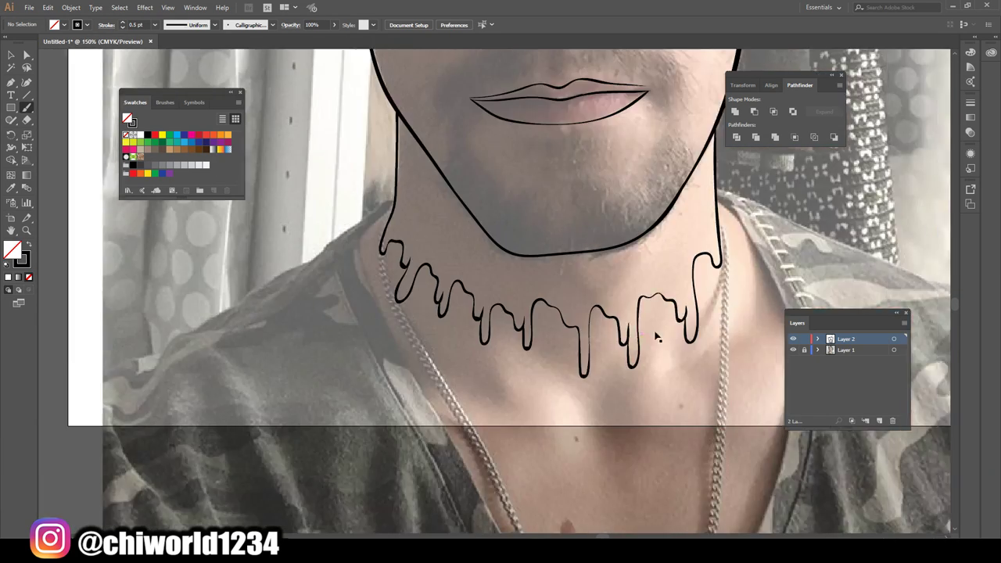
scroll(550, 245, up, 3)
scroll(550, 245, down, 1)
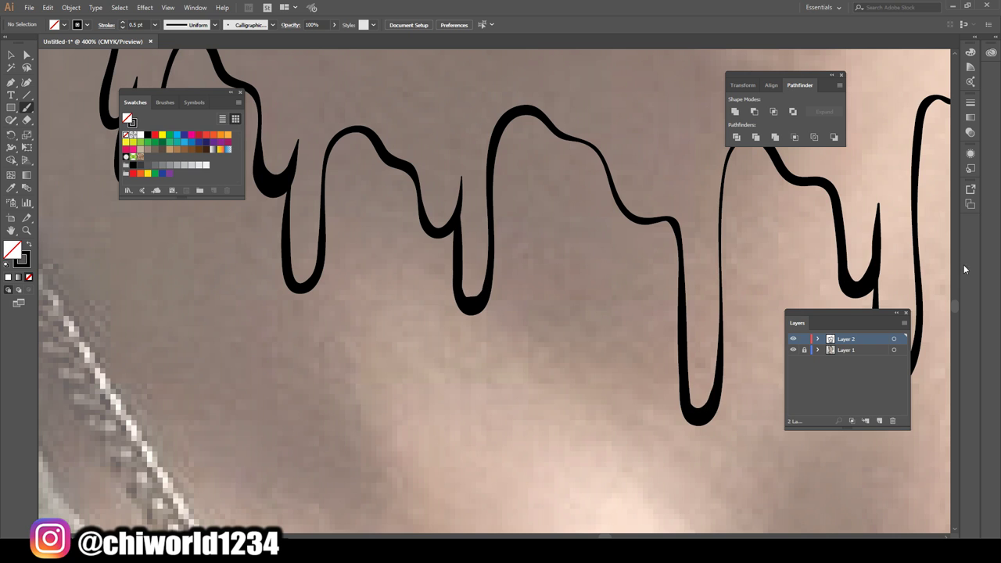
scroll(726, 224, right, 5)
Step: Add a drip on the right side of the neck
drag(550, 262, 665, 296)
scroll(637, 291, down, 4)
scroll(637, 291, up, 3)
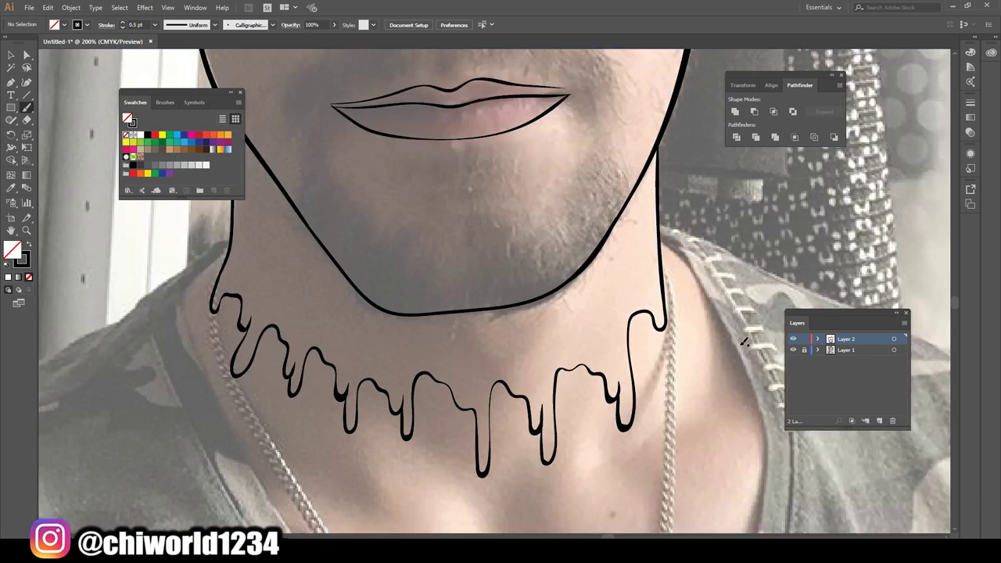
scroll(637, 291, up, 3)
scroll(636, 291, down, 2)
Step: Switch to the Blob Brush with solid black fill and fill the first drip
key(n)
click(24, 250)
drag(538, 317, 544, 228)
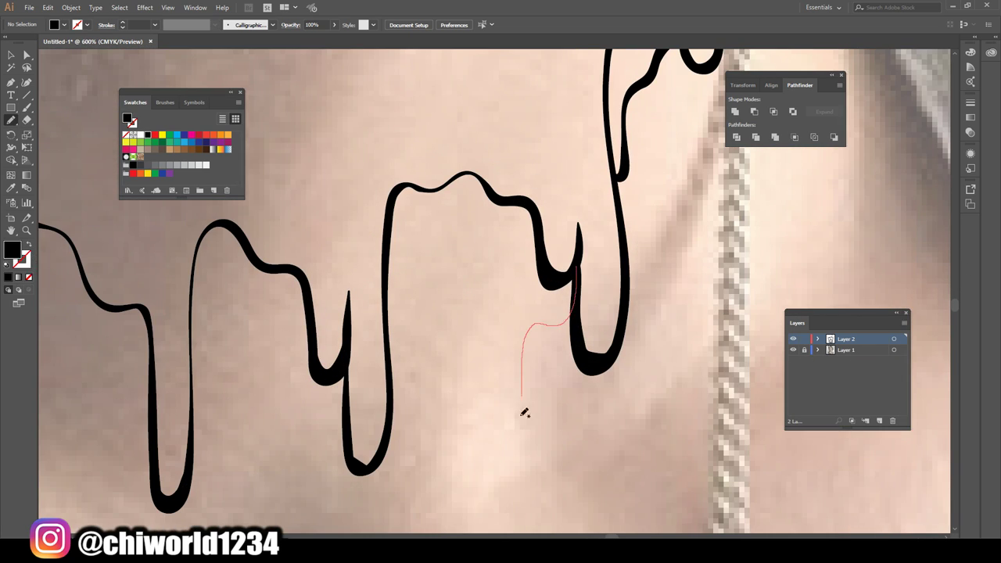
scroll(641, 268, up, 1)
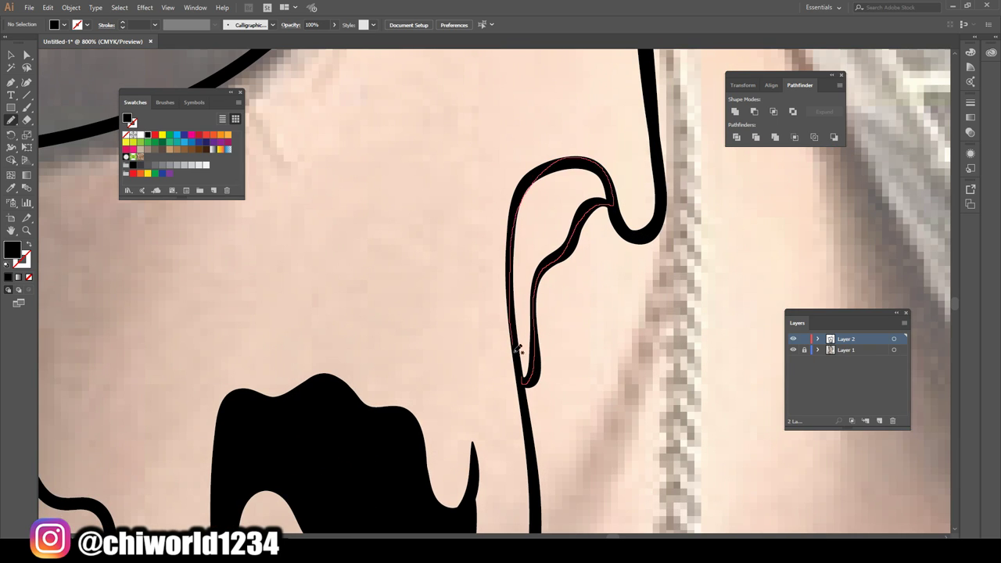
scroll(519, 347, down, 3)
scroll(621, 415, up, 3)
Step: Thicken a drip and fill another drip area solid black
mouse_move(645, 388)
mouse_down()
mouse_move(532, 169)
mouse_move(563, 324)
mouse_up()
scroll(688, 376, down, 3)
scroll(604, 323, up, 3)
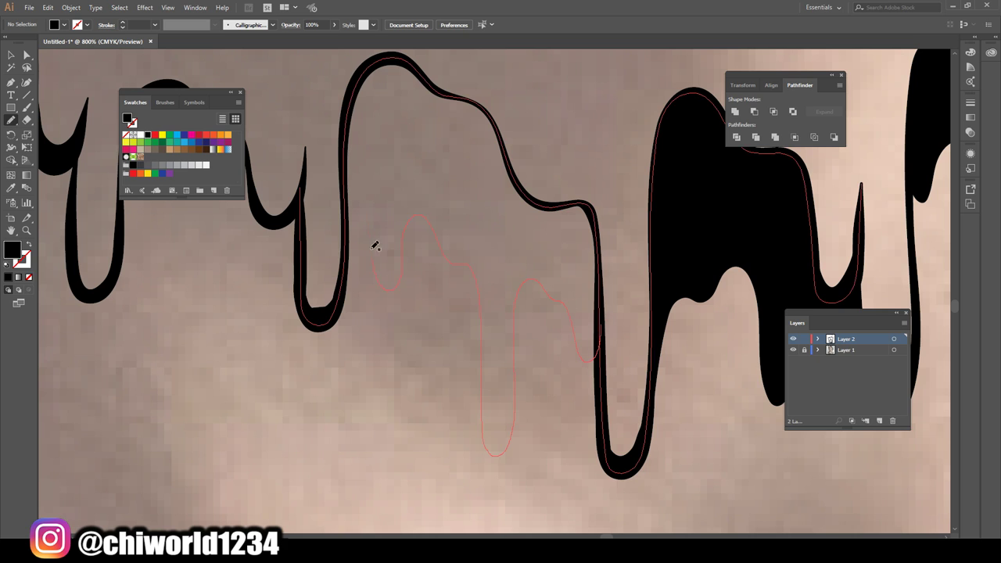
scroll(507, 147, down, 3)
scroll(648, 407, up, 3)
drag(446, 55, 599, 313)
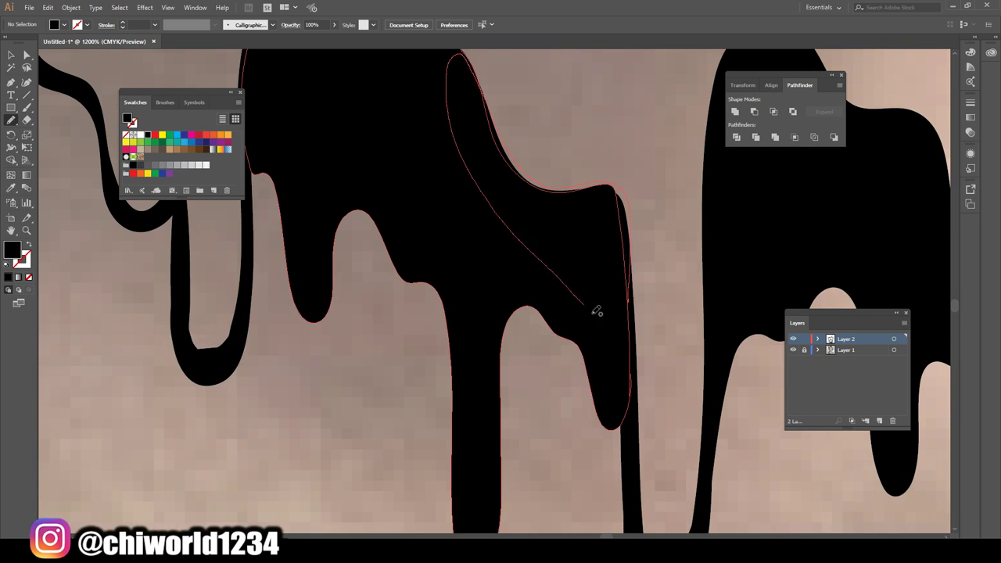
scroll(581, 364, down, 3)
scroll(582, 363, up, 2)
scroll(581, 364, down, 3)
Step: Fill the next several drips along the neck solid black
drag(490, 241, 608, 295)
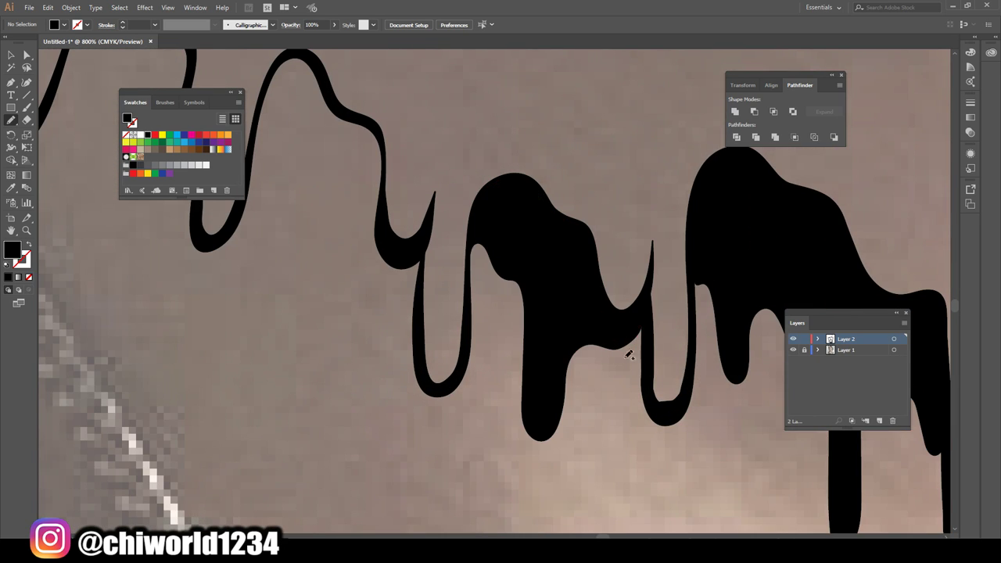
scroll(629, 346, up, 3)
drag(605, 350, 540, 356)
drag(592, 303, 594, 307)
scroll(592, 303, down, 3)
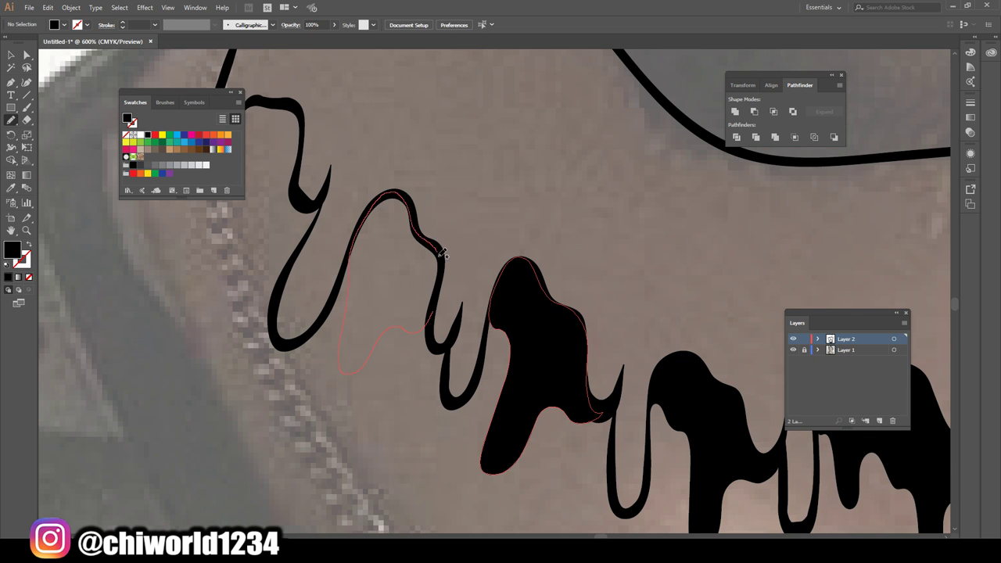
scroll(569, 394, down, 2)
scroll(570, 394, up, 5)
drag(677, 361, 623, 302)
scroll(624, 302, down, 3)
scroll(313, 258, up, 3)
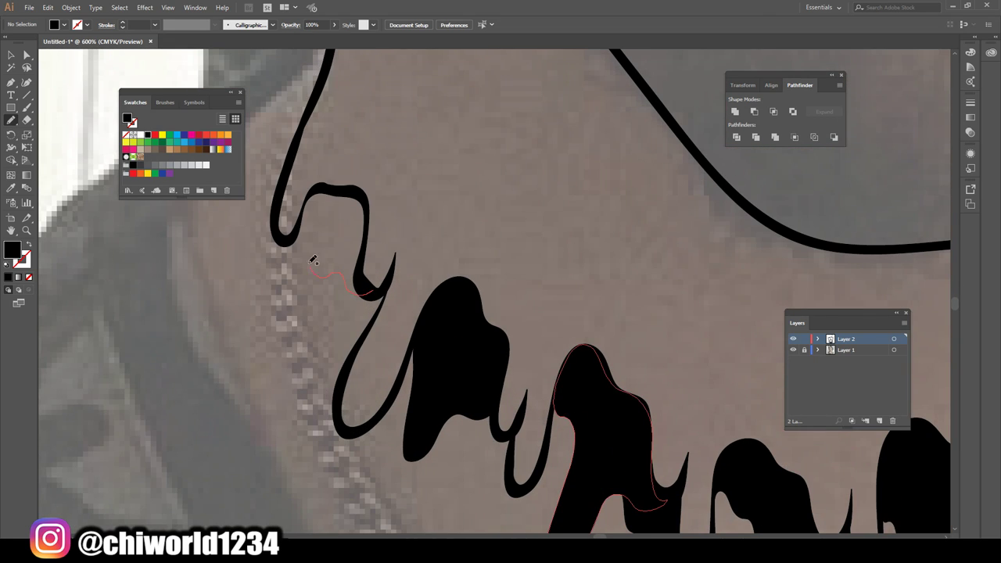
Step: Fill the upper-left drip solid black
drag(313, 259, 367, 235)
drag(360, 305, 316, 232)
scroll(317, 231, down, 3)
scroll(317, 232, down, 2)
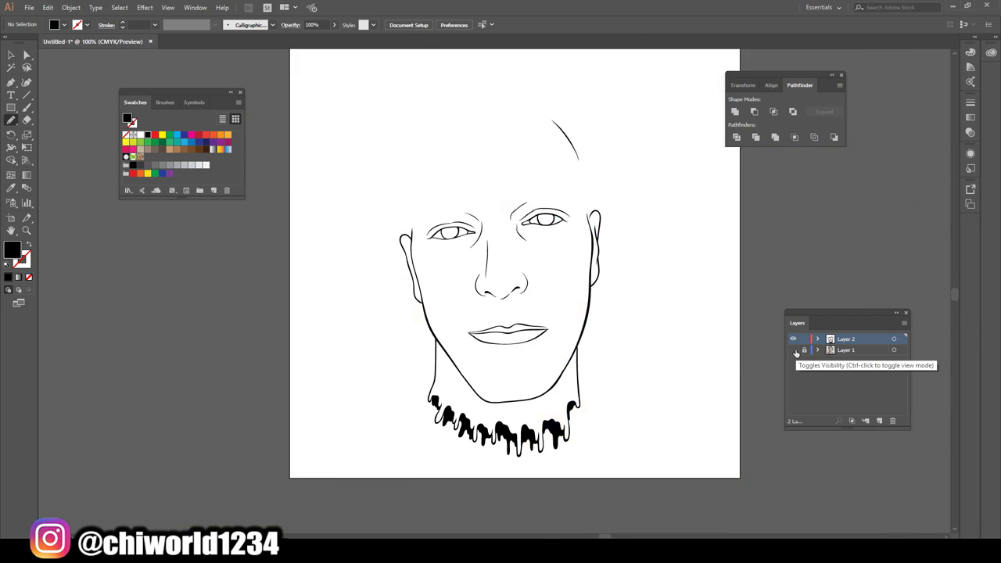
scroll(491, 439, up, 6)
Step: Touch up the black neck drips and trace the outline of the iris
drag(454, 316, 454, 317)
scroll(454, 317, down, 3)
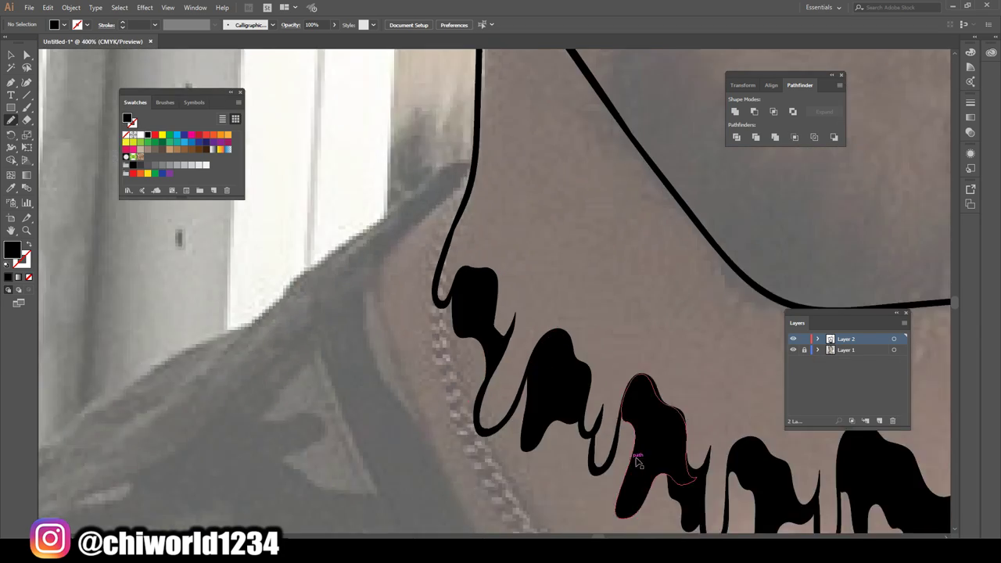
scroll(454, 317, down, 2)
scroll(375, 329, up, 5)
drag(368, 299, 372, 295)
scroll(373, 295, down, 3)
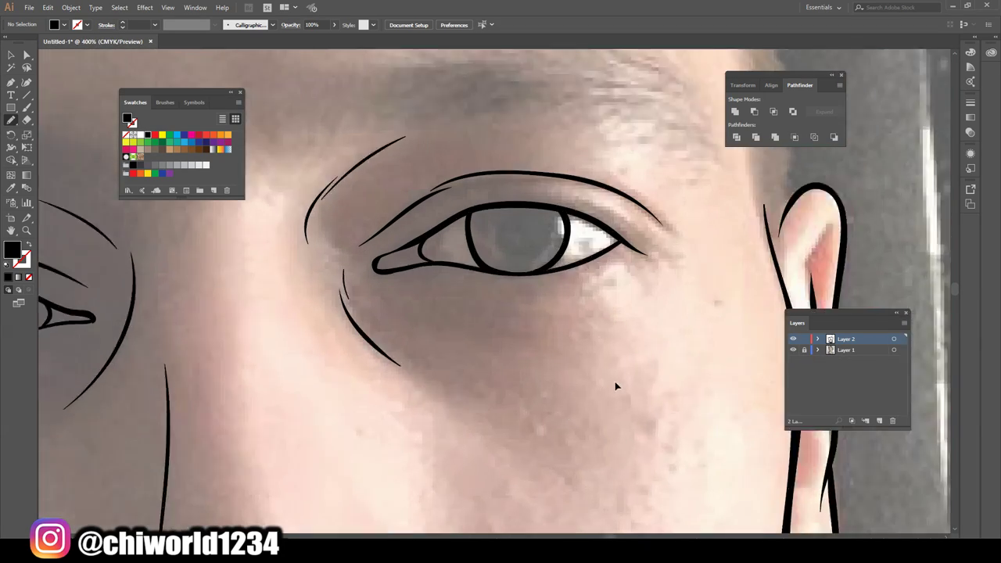
scroll(615, 384, up, 3)
Step: Paint the black beard along the right jaw and across the chin
click(552, 230)
scroll(606, 323, down, 3)
scroll(606, 323, up, 3)
drag(692, 345, 672, 381)
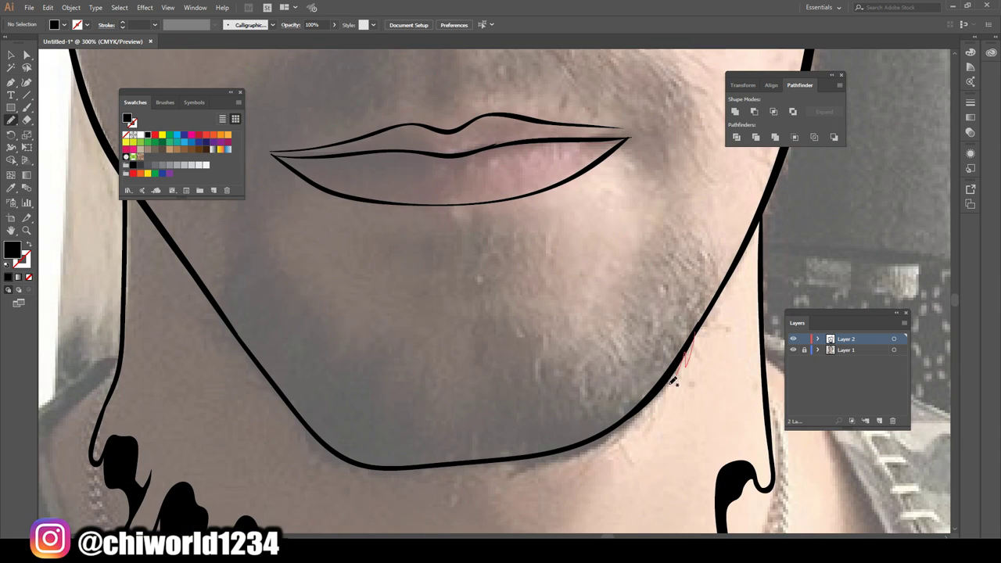
drag(677, 218, 700, 301)
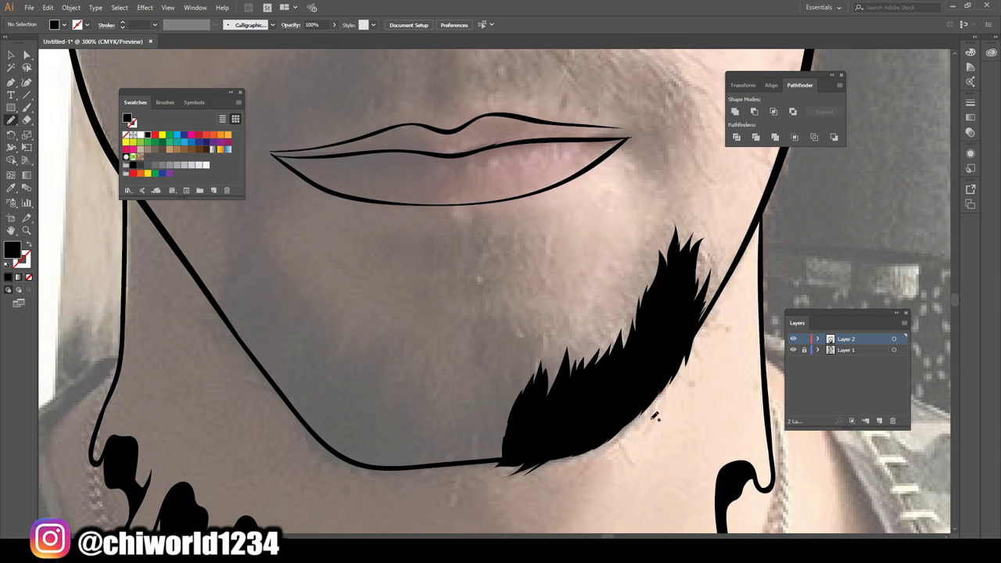
scroll(688, 297, down, 3)
scroll(595, 391, up, 2)
mouse_move(625, 402)
mouse_down()
mouse_move(588, 397)
mouse_move(572, 417)
mouse_up()
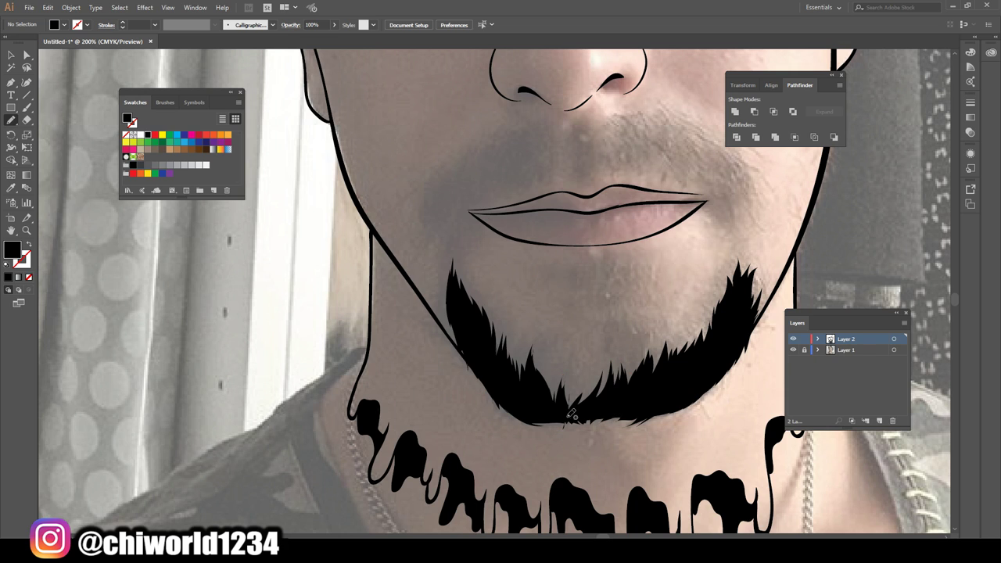
Step: Paint the black mustache above the left lip and finish the chin beard
scroll(751, 359, down, 2)
scroll(751, 360, up, 2)
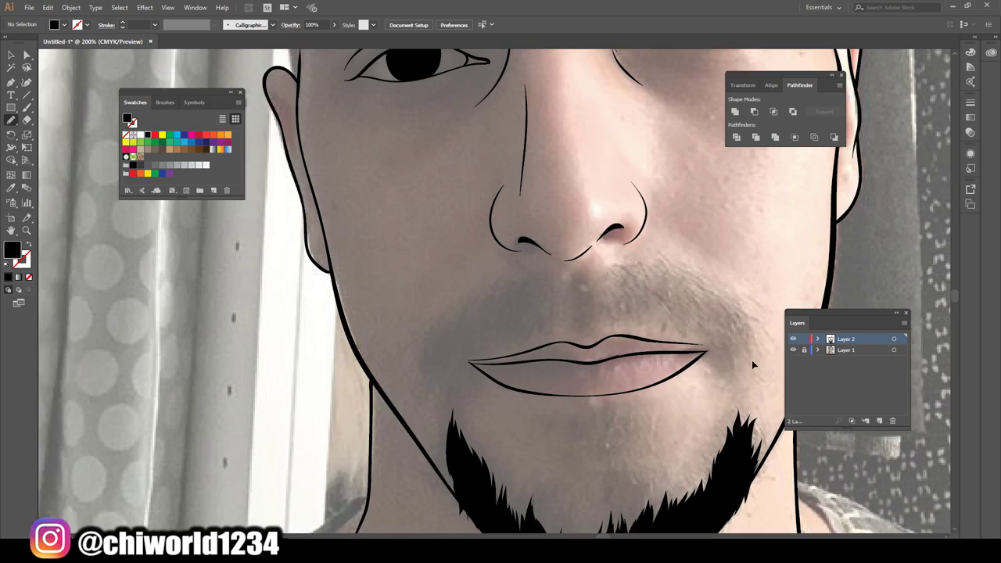
drag(522, 315, 515, 334)
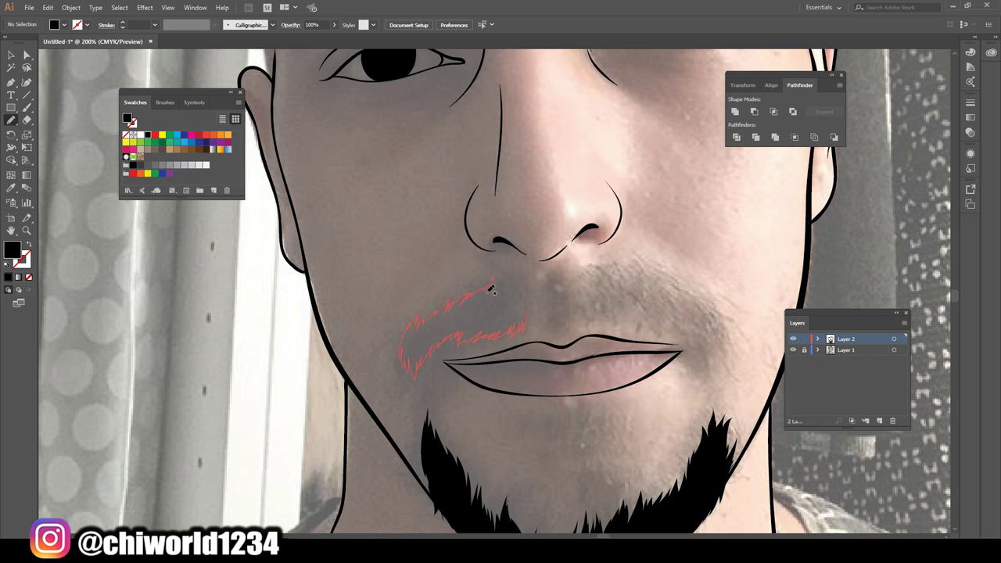
drag(538, 284, 533, 283)
scroll(534, 283, down, 2)
scroll(557, 435, up, 2)
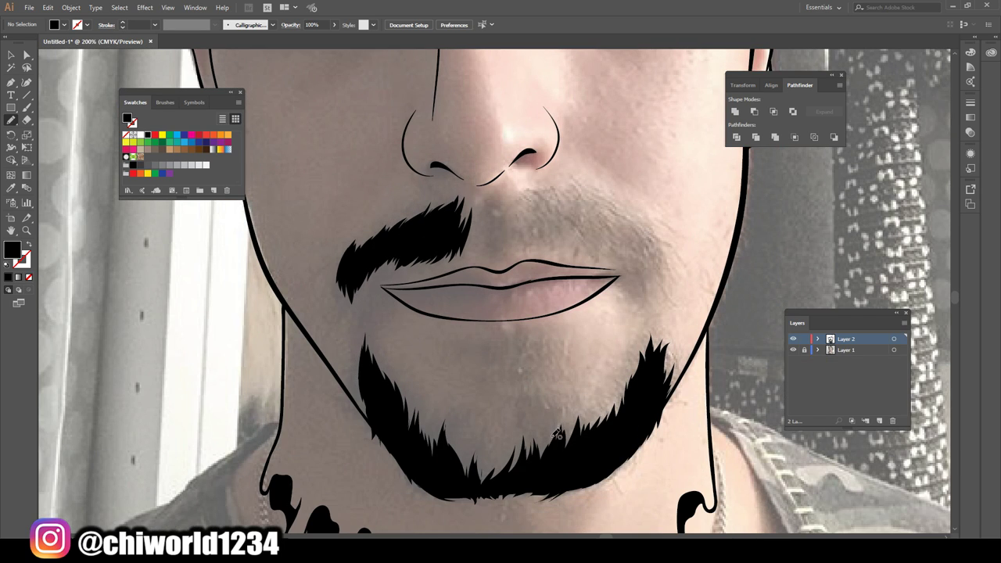
drag(534, 430, 535, 430)
scroll(312, 264, down, 1)
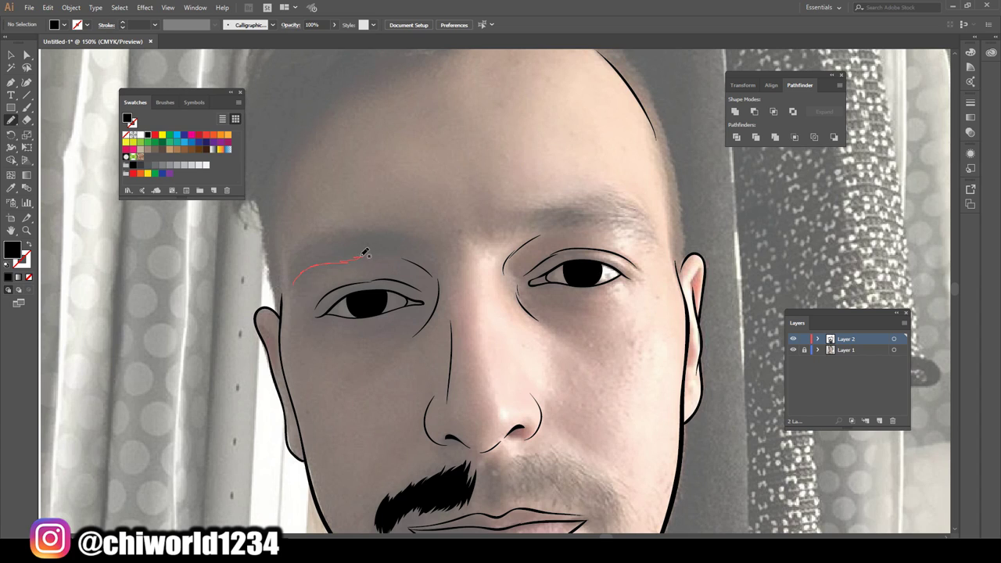
Step: Paint the left eyebrow as a solid black shape, toggling Layer 1's visibility to check it
drag(302, 249, 293, 270)
drag(292, 284, 297, 276)
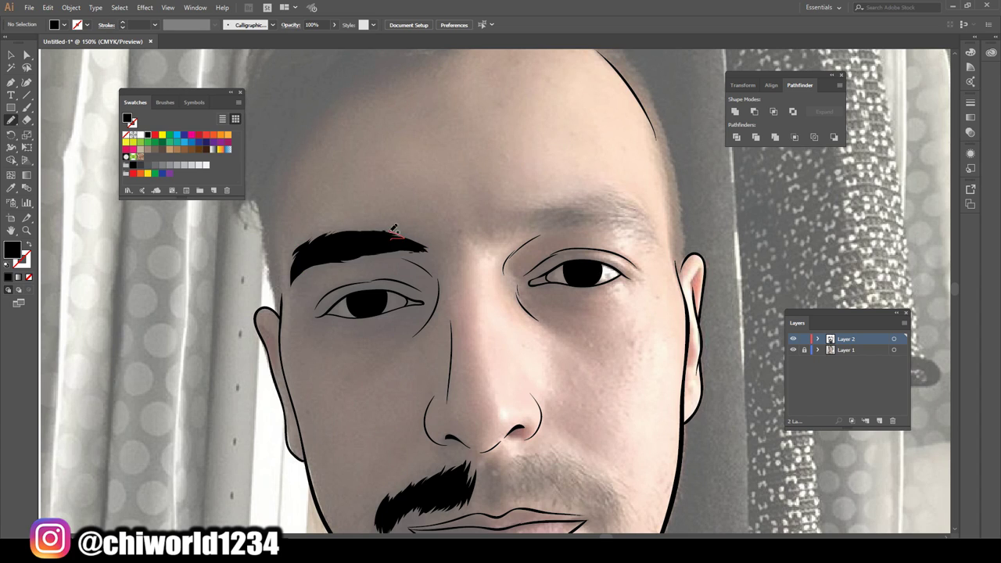
scroll(395, 228, down, 2)
click(793, 349)
scroll(338, 399, up, 2)
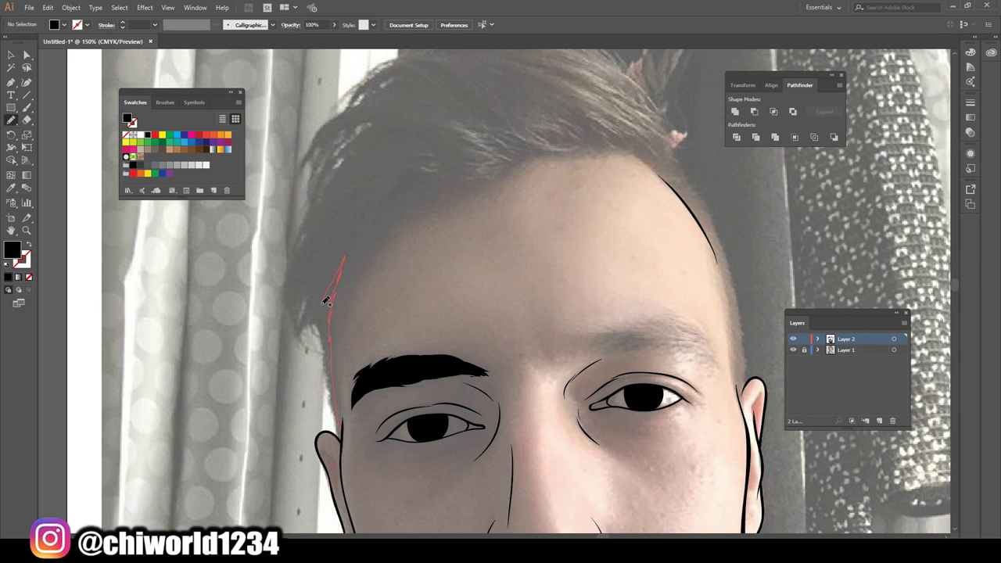
Step: Paint the left-temple sideburn and swept hair strands above the forehead
drag(341, 427, 341, 427)
mouse_move(302, 340)
mouse_down()
mouse_move(308, 311)
mouse_move(339, 294)
mouse_up()
scroll(368, 293, up, 3)
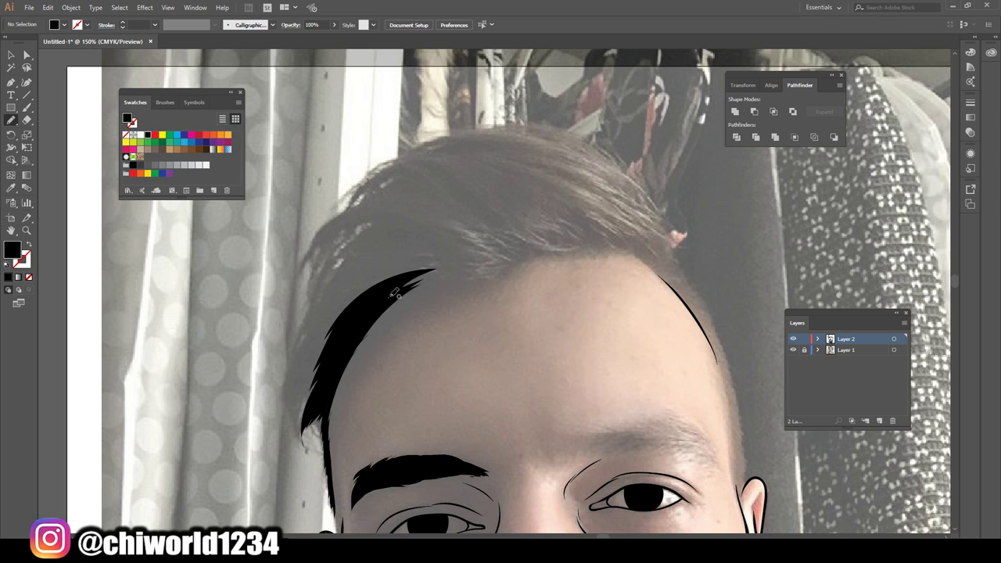
drag(298, 344, 299, 345)
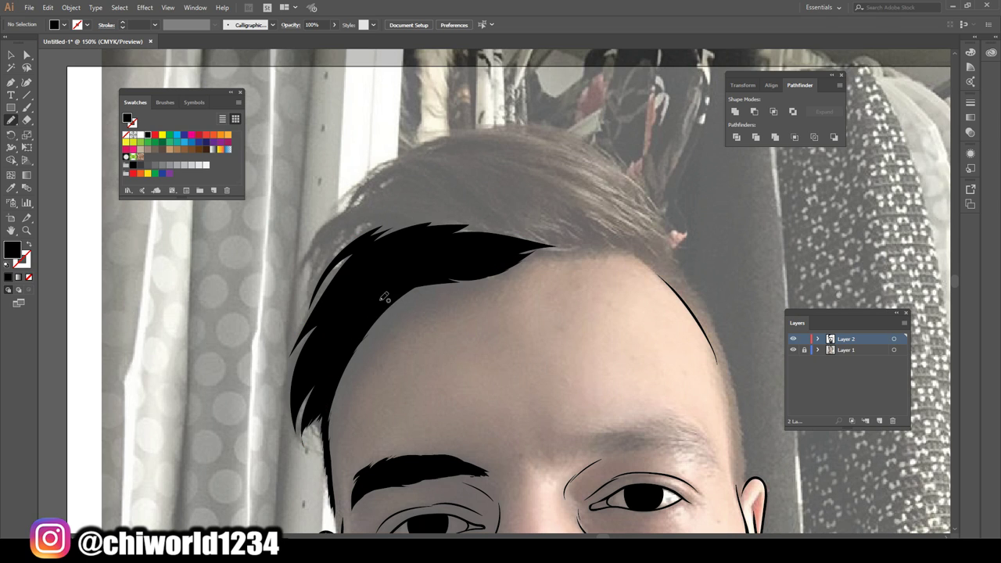
scroll(385, 297, down, 5)
scroll(641, 271, up, 5)
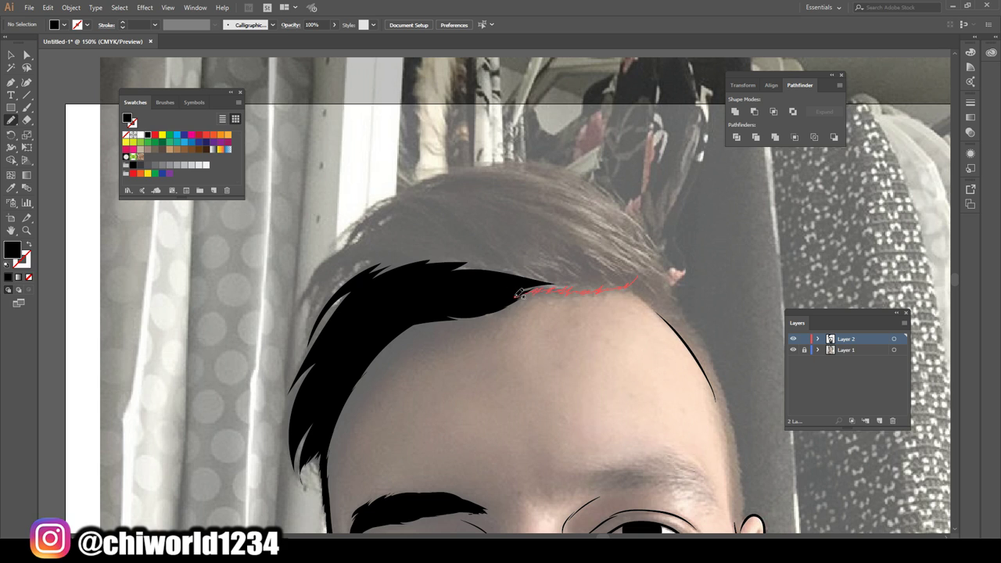
Step: Extend the black hair across the top of the head and paint the right eyebrow
drag(523, 295, 434, 221)
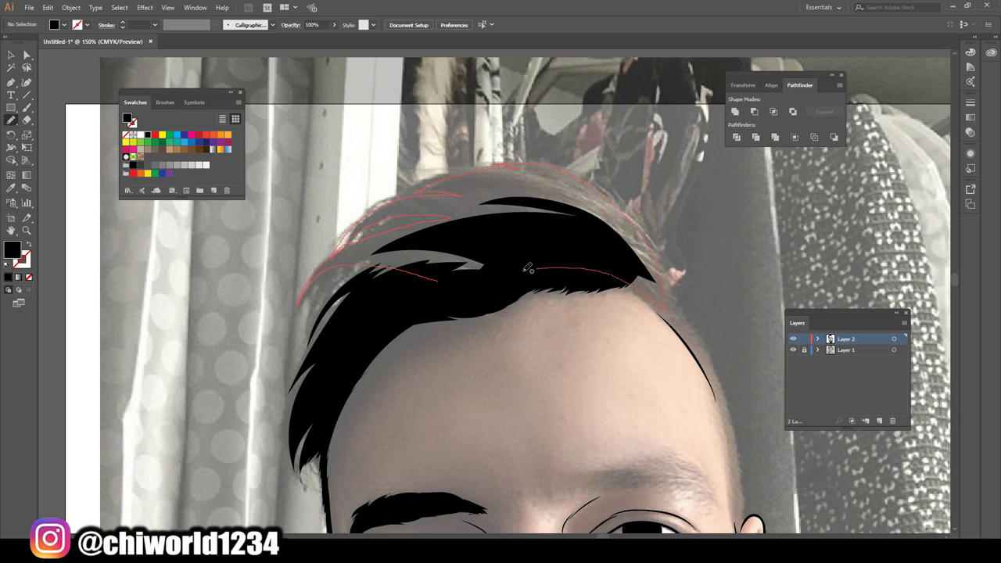
drag(528, 269, 528, 268)
scroll(528, 269, down, 4)
scroll(537, 296, up, 5)
drag(619, 285, 619, 285)
scroll(619, 285, down, 4)
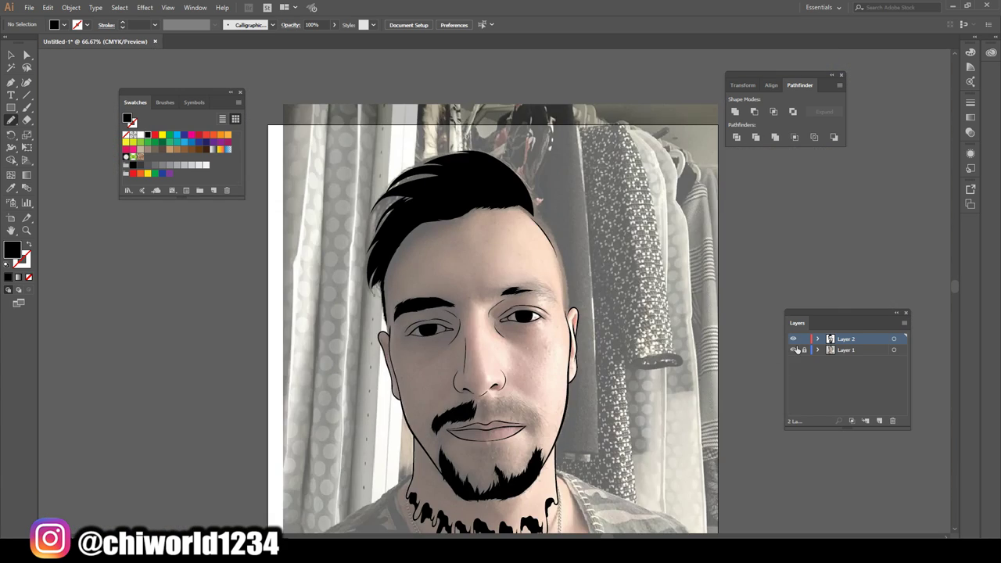
scroll(483, 121, up, 3)
scroll(483, 121, up, 2)
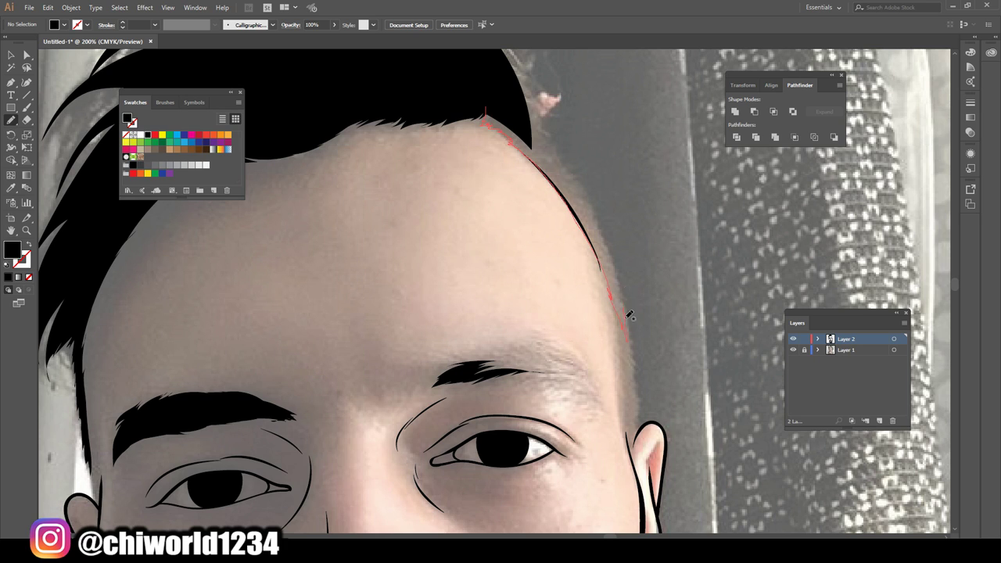
Step: Trace the hairline down the right temple and fill in both sideburns
drag(580, 180, 483, 219)
scroll(482, 219, down, 4)
scroll(704, 352, up, 5)
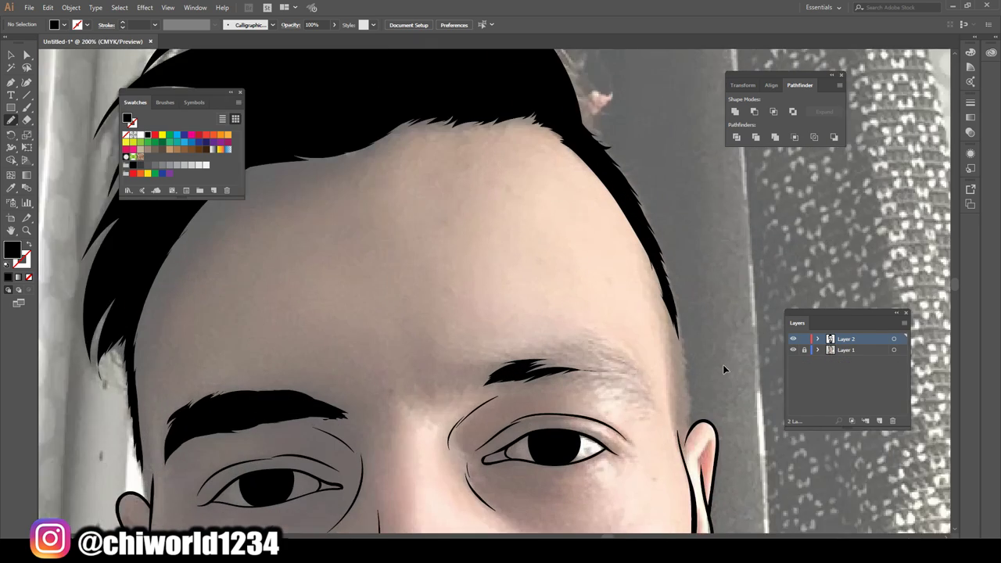
drag(634, 250, 649, 363)
drag(663, 298, 662, 298)
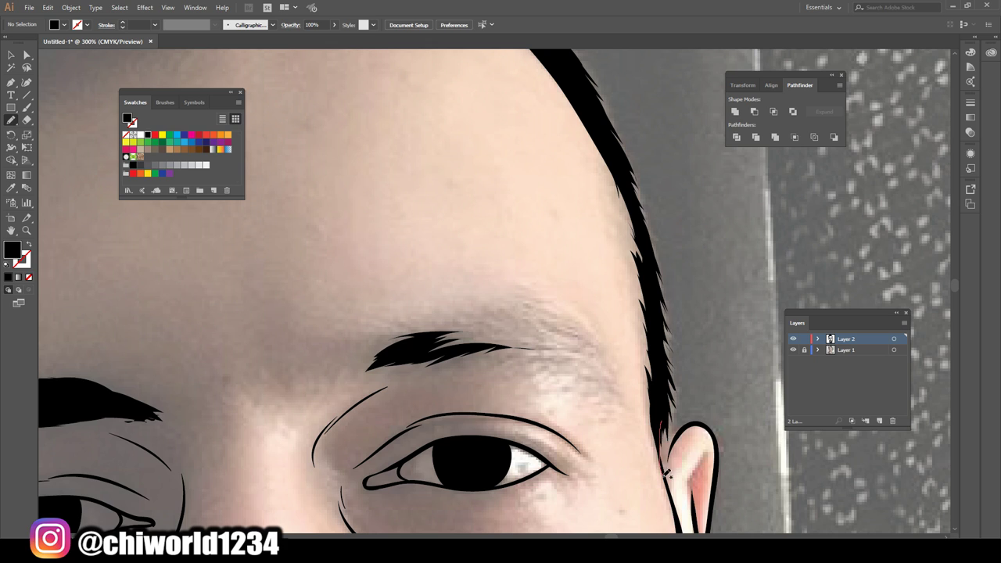
scroll(501, 313, down, 4)
scroll(470, 395, up, 3)
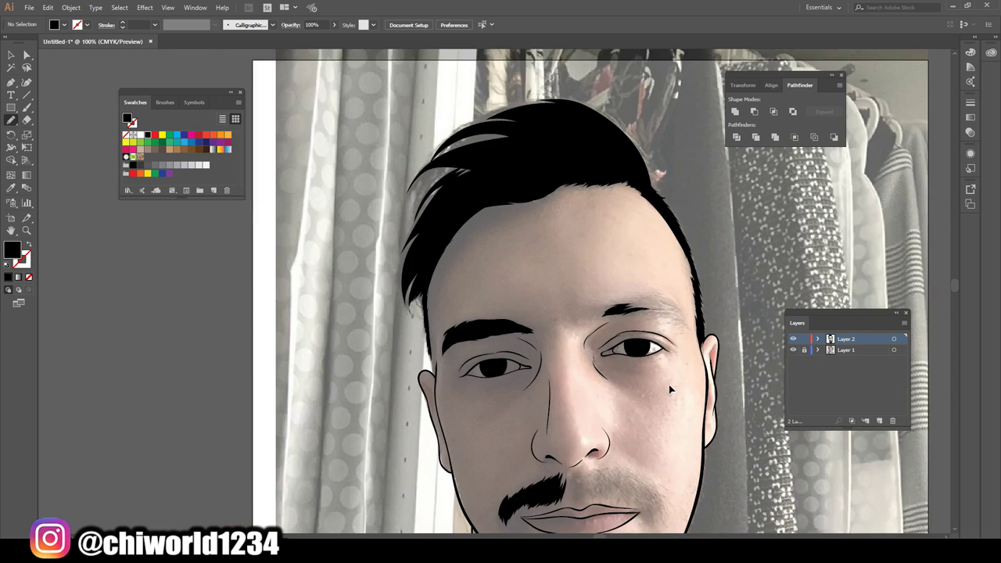
drag(470, 395, 465, 400)
scroll(465, 401, down, 4)
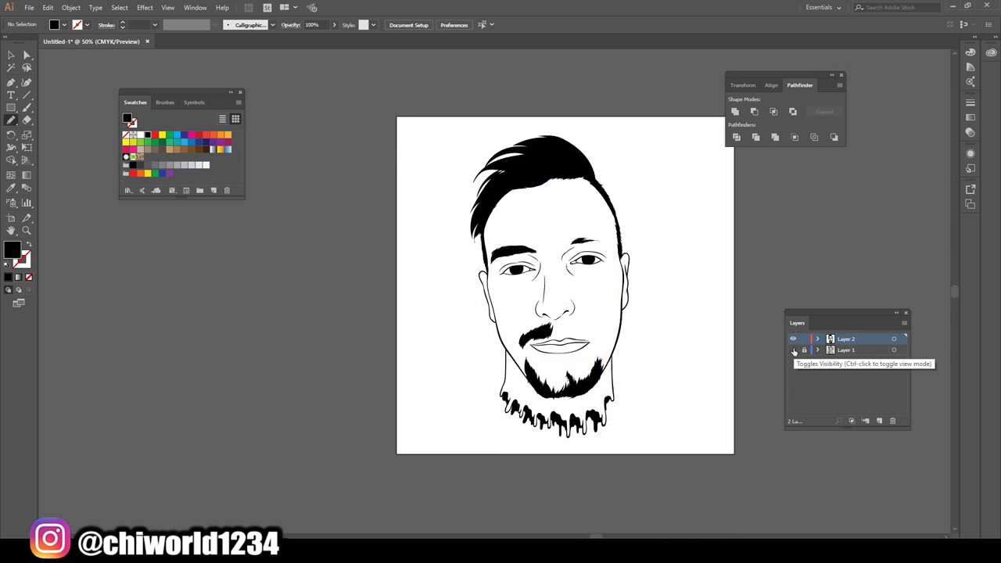
scroll(126, 312, up, 5)
Step: Swap fill and stroke, then sketch thin hair strokes along the outer right eyebrow
key(shift+x)
mouse_move(671, 275)
mouse_down()
mouse_move(754, 326)
mouse_move(734, 310)
mouse_up()
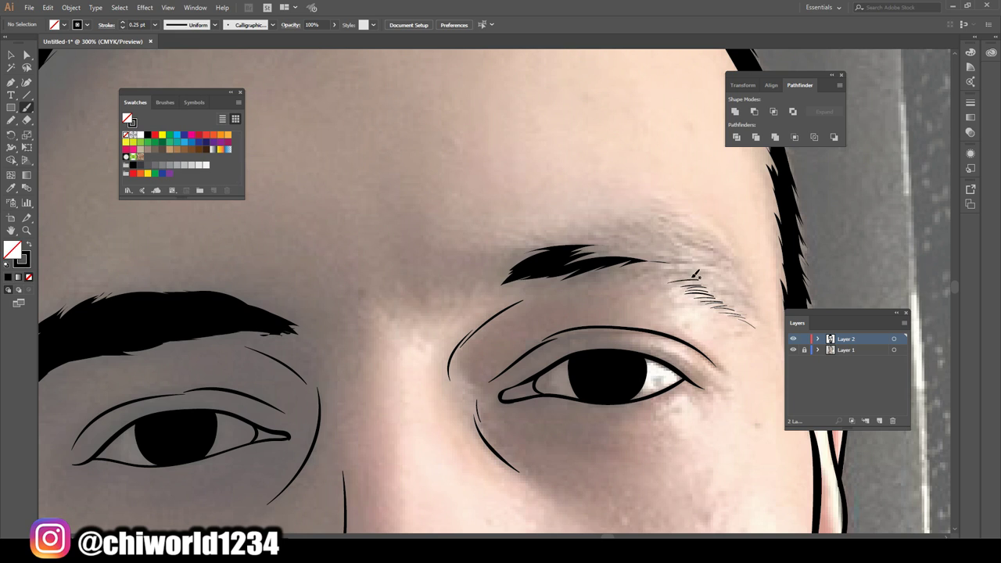
mouse_move(628, 264)
mouse_down()
mouse_move(701, 278)
mouse_move(751, 318)
mouse_move(709, 284)
mouse_up()
drag(626, 254, 686, 268)
drag(579, 244, 671, 259)
drag(718, 279, 749, 319)
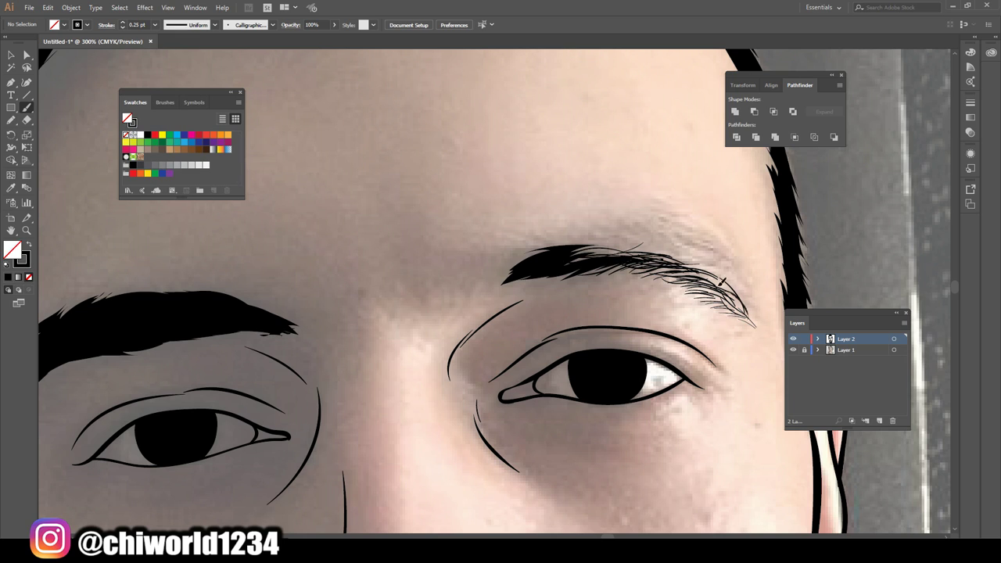
mouse_move(692, 260)
mouse_down()
mouse_move(753, 320)
mouse_move(750, 311)
mouse_up()
Step: Hide the photo and add fine hairs to the inner and middle right eyebrow
scroll(742, 305, down, 3)
click(793, 349)
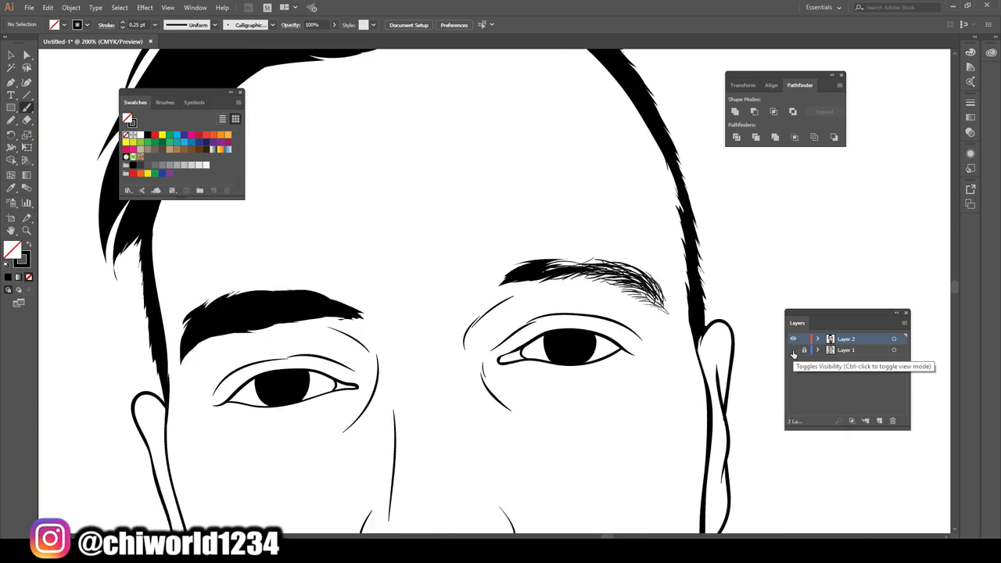
scroll(540, 258, up, 3)
drag(552, 263, 620, 249)
drag(502, 266, 582, 250)
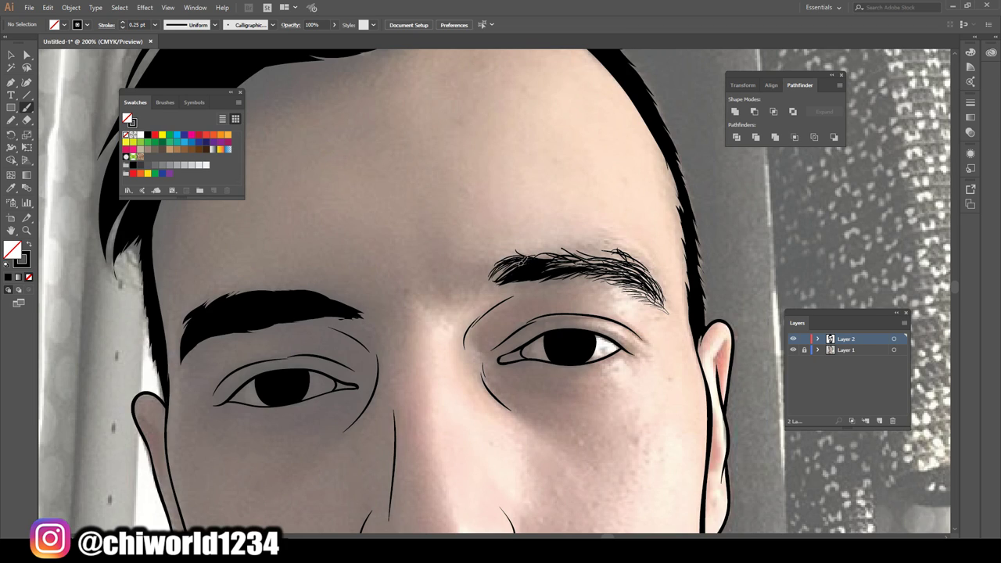
drag(493, 278, 563, 255)
Step: Extend the eyebrow tail with final hairs and toggle the photo to check it
drag(560, 271, 646, 255)
mouse_move(524, 266)
mouse_down()
mouse_move(620, 252)
mouse_move(668, 311)
mouse_up()
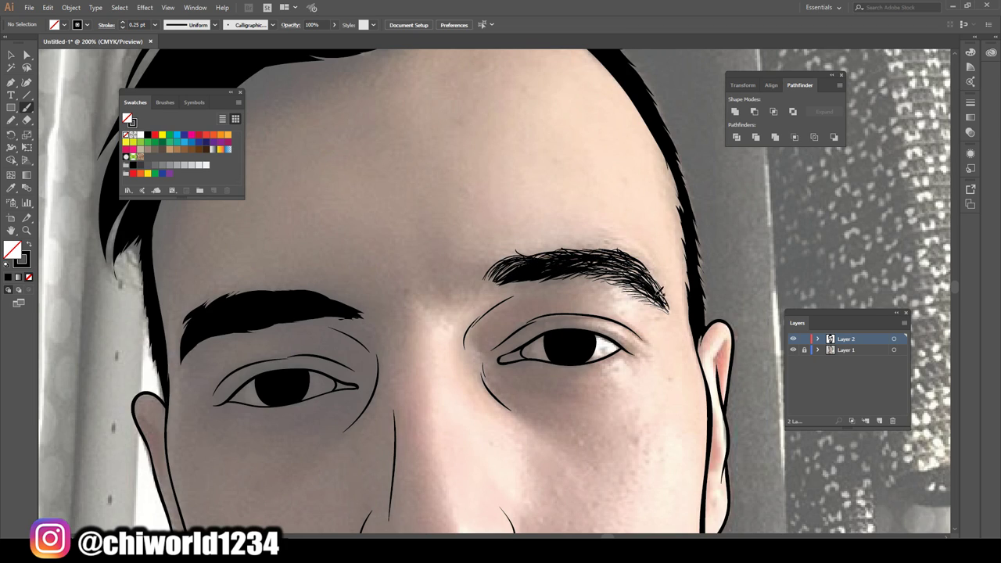
drag(607, 254, 653, 283)
scroll(778, 380, down, 3)
click(794, 350)
scroll(777, 380, up, 2)
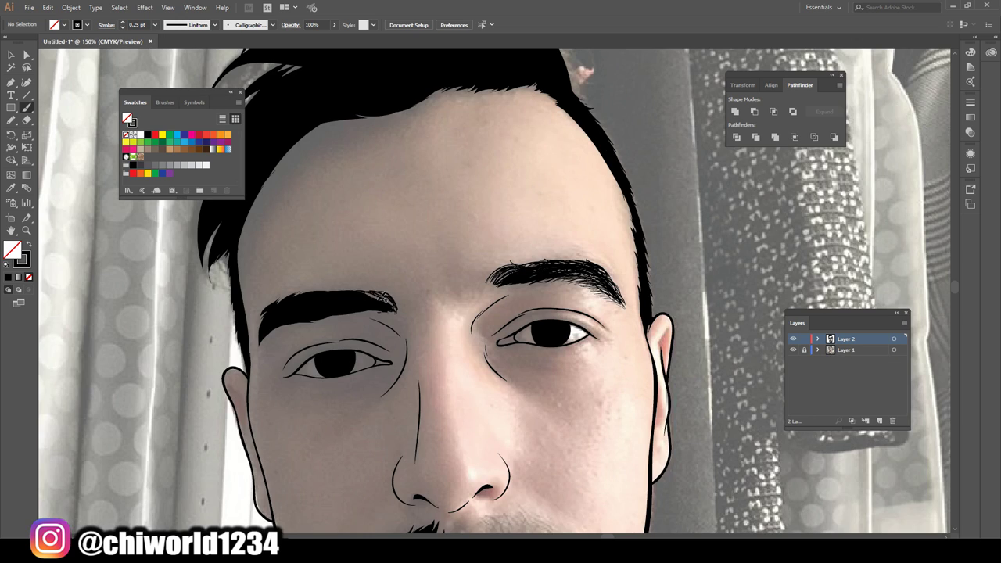
scroll(278, 331, down, 3)
Step: Draw thin hair strokes above the lip, toggling the photo to check the mustache
scroll(478, 410, up, 4)
mouse_move(448, 345)
mouse_down()
mouse_move(439, 310)
mouse_move(462, 297)
mouse_up()
drag(457, 343, 449, 283)
scroll(583, 364, down, 3)
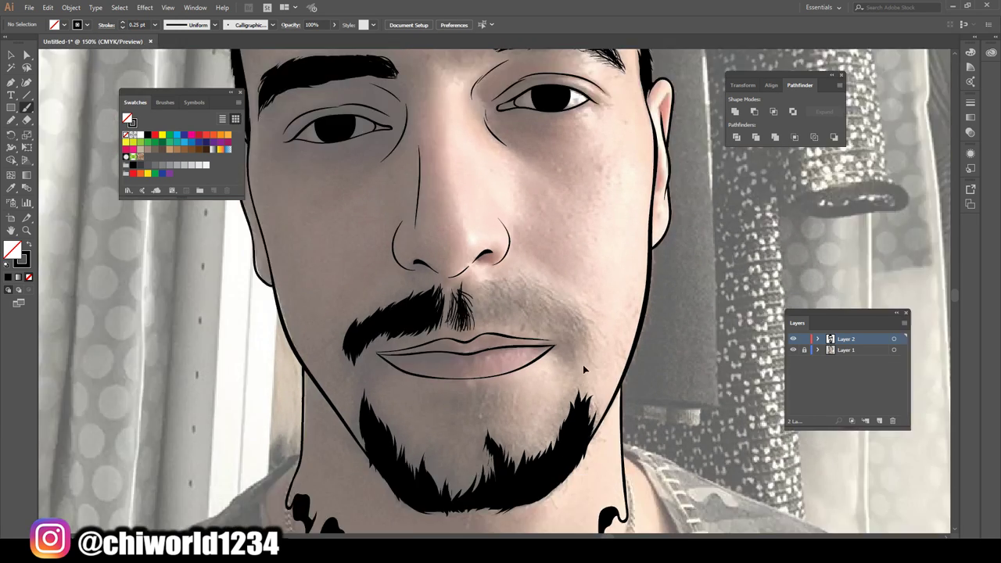
click(793, 350)
scroll(610, 360, up, 3)
Step: Brush a tuft of hairs at the right mouth corner extending toward the lip
mouse_move(601, 390)
mouse_down()
mouse_move(622, 342)
mouse_move(618, 312)
mouse_up()
mouse_move(608, 374)
mouse_down()
mouse_move(594, 314)
mouse_move(622, 329)
mouse_up()
drag(618, 368, 552, 330)
drag(604, 327, 579, 295)
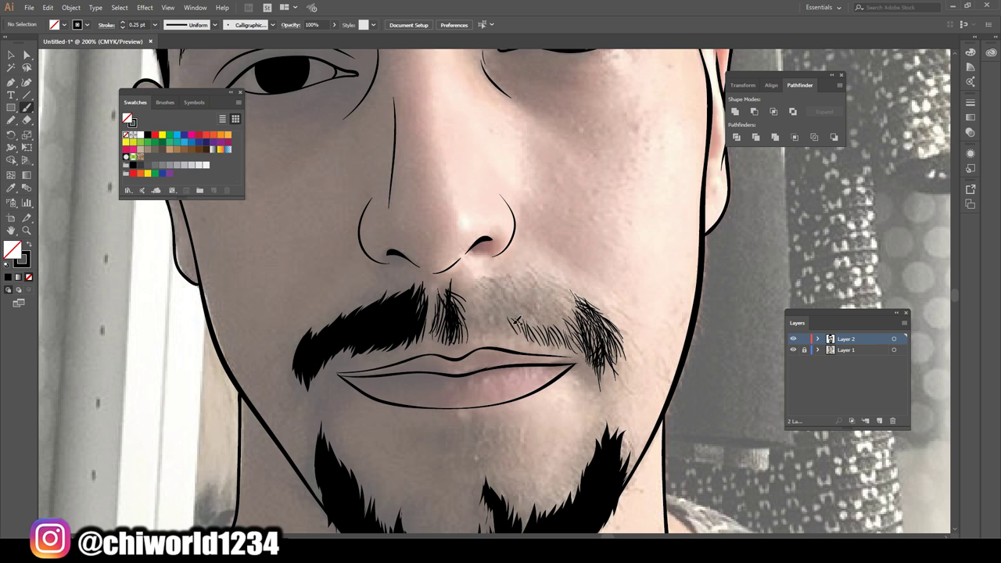
drag(576, 302, 530, 272)
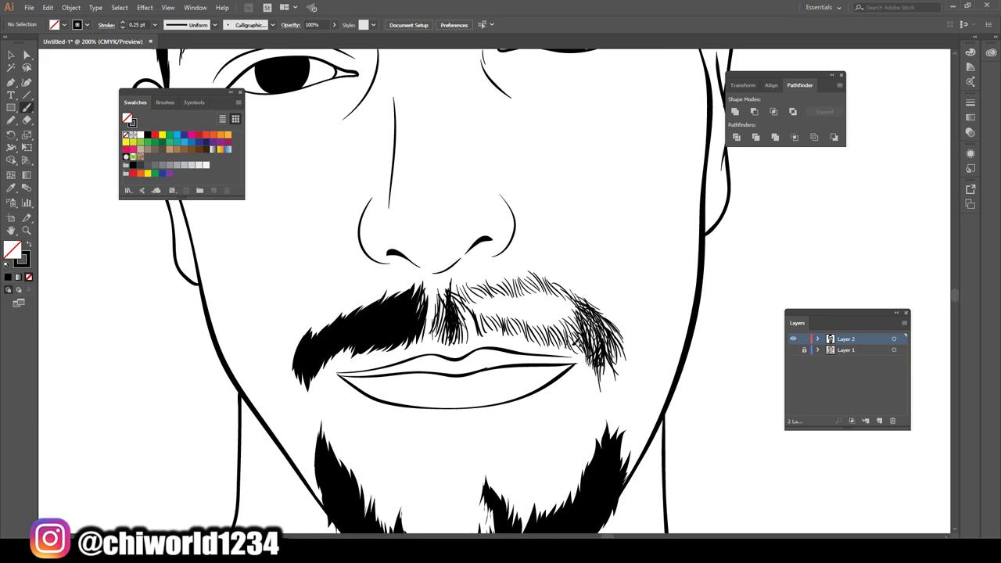
Step: Densely fill the right half of the mustache with thin hair strokes
mouse_move(575, 346)
mouse_down()
mouse_move(540, 302)
mouse_move(484, 297)
mouse_up()
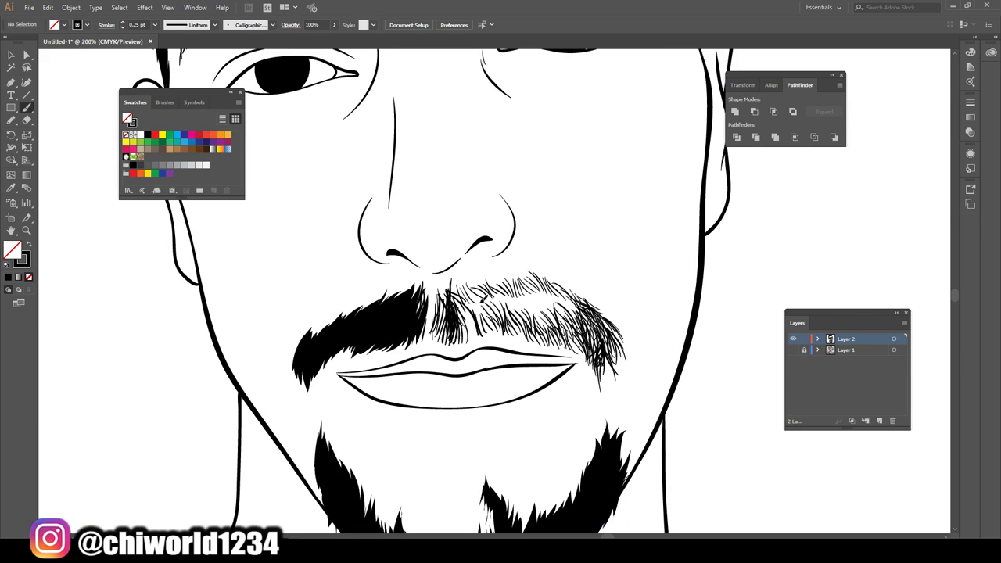
drag(569, 322, 551, 280)
mouse_move(558, 330)
mouse_down()
mouse_move(524, 290)
mouse_move(547, 286)
mouse_move(519, 275)
mouse_up()
mouse_move(574, 342)
mouse_down()
mouse_move(560, 314)
mouse_move(507, 296)
mouse_up()
drag(580, 350, 564, 320)
drag(529, 327, 513, 285)
drag(512, 316, 498, 286)
Step: Add hair strokes to the middle of the mustache
drag(526, 321, 518, 288)
drag(504, 317, 488, 282)
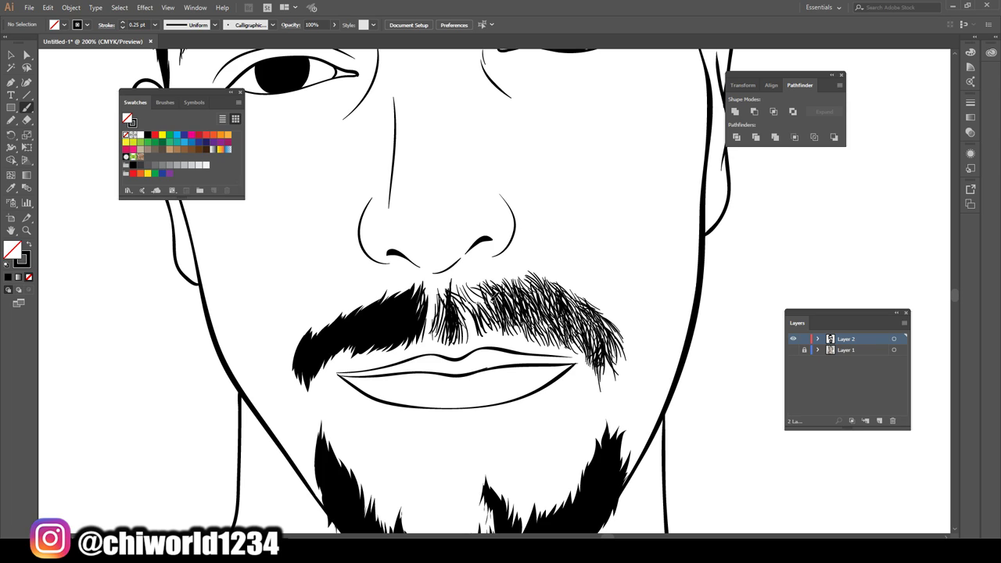
mouse_move(491, 336)
mouse_down()
mouse_move(474, 286)
mouse_move(458, 300)
mouse_up()
drag(466, 330, 450, 288)
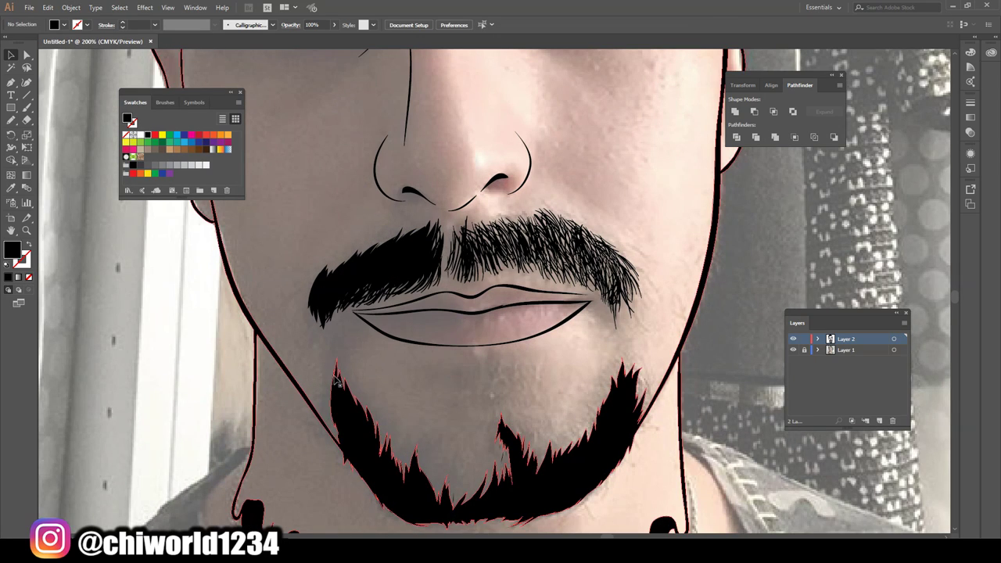
Step: Add hair strokes at the mouth corner and along the left and right beard edges
drag(353, 325, 342, 334)
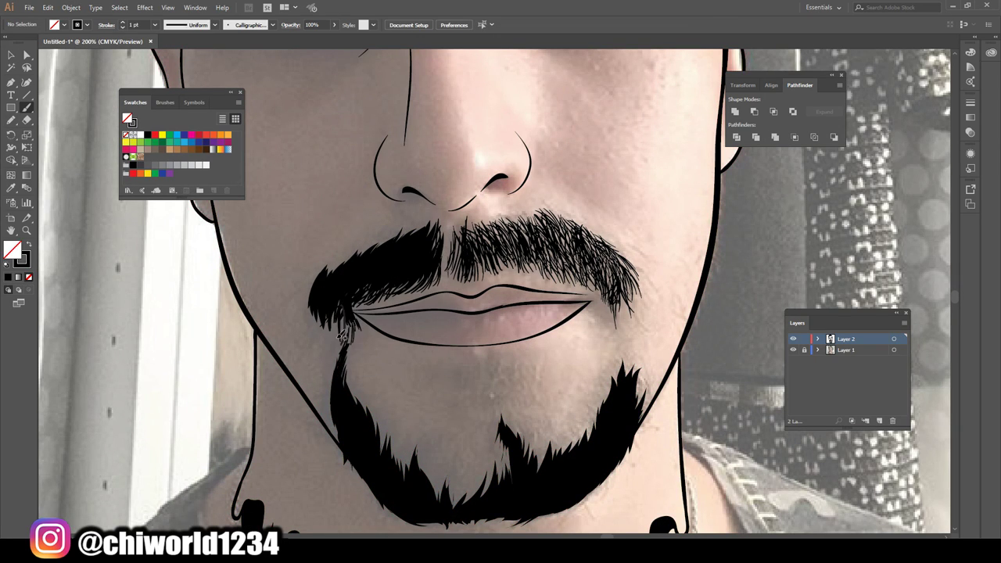
drag(332, 430, 338, 344)
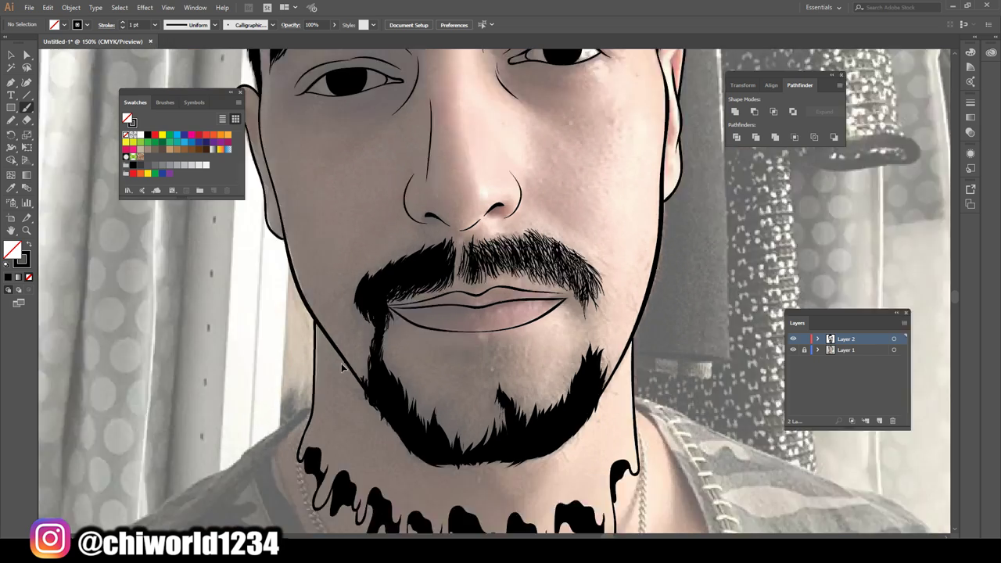
click(793, 350)
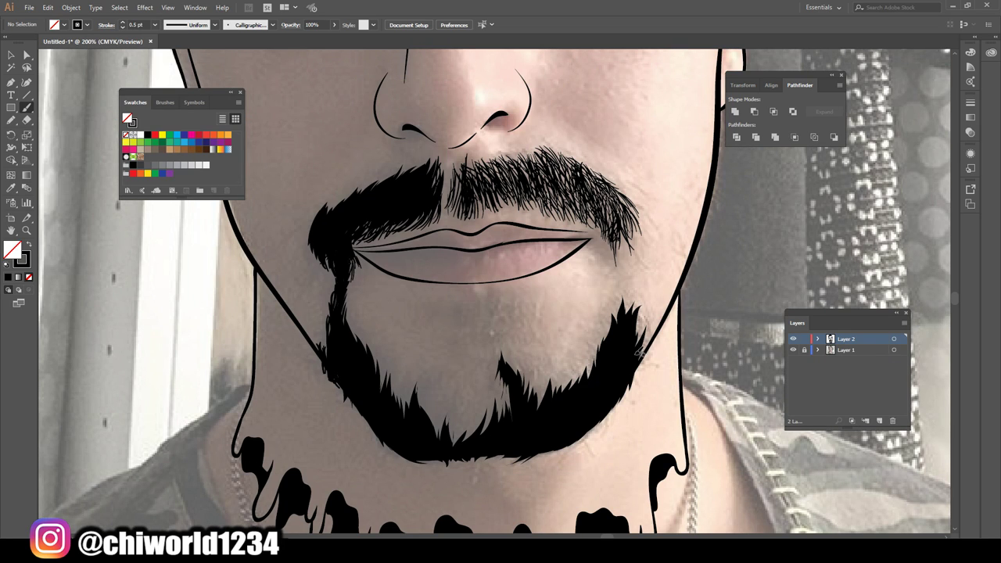
drag(639, 353, 649, 336)
Step: Feather the beard's centre and left side with thin hair strokes
drag(502, 415, 513, 377)
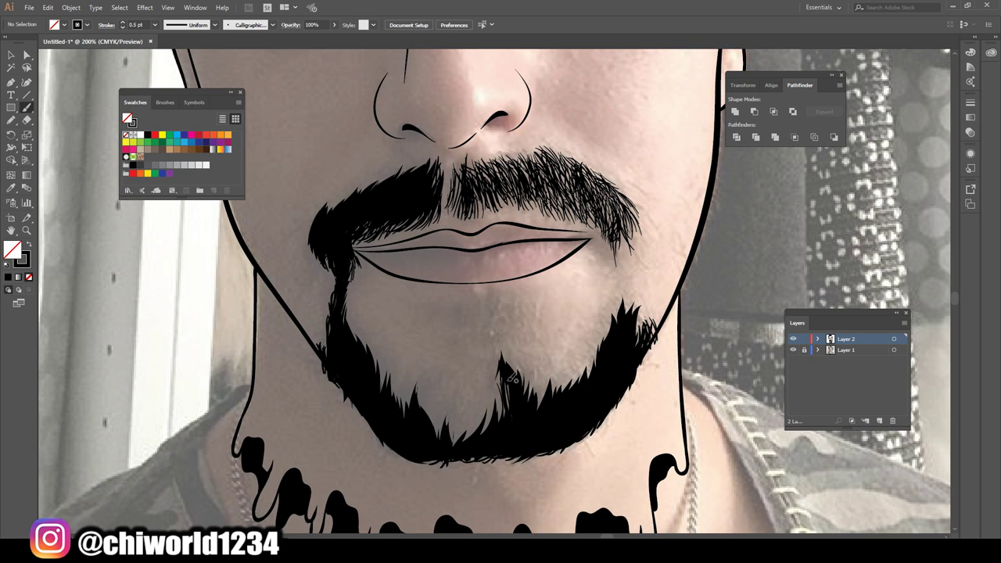
mouse_move(474, 438)
mouse_down()
mouse_move(466, 403)
mouse_move(438, 395)
mouse_up()
drag(430, 429, 423, 380)
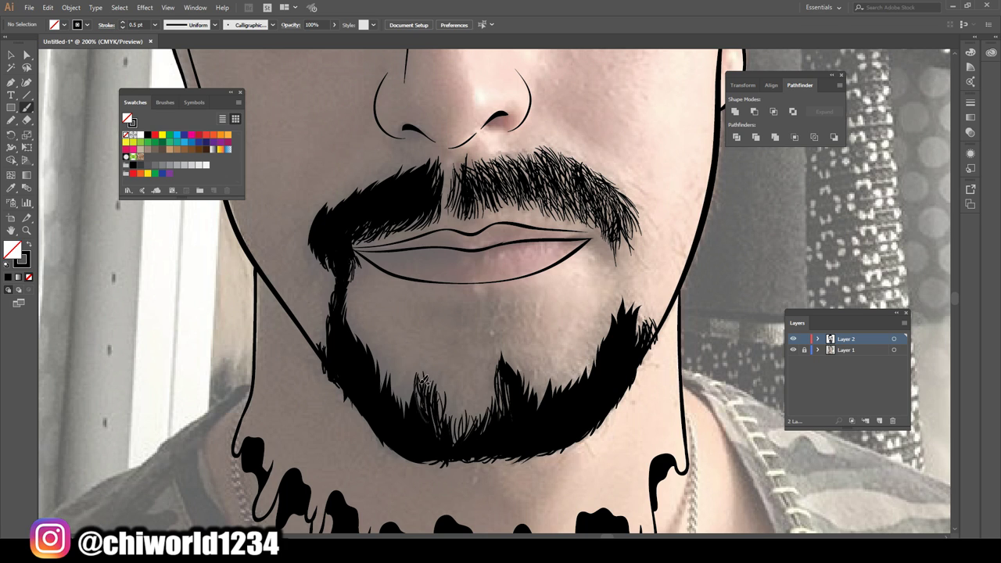
mouse_move(407, 416)
mouse_down()
mouse_move(387, 361)
mouse_move(374, 358)
mouse_up()
drag(376, 391, 351, 329)
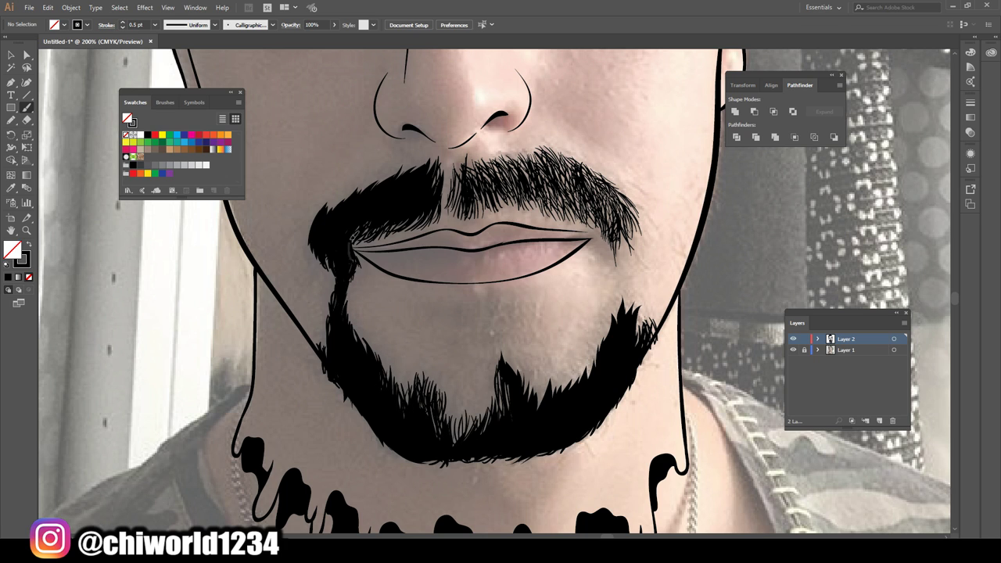
Step: Set the brush stroke weight to 0.25 pt and zoom in on the nose and mustache
key(ctrl+plus)
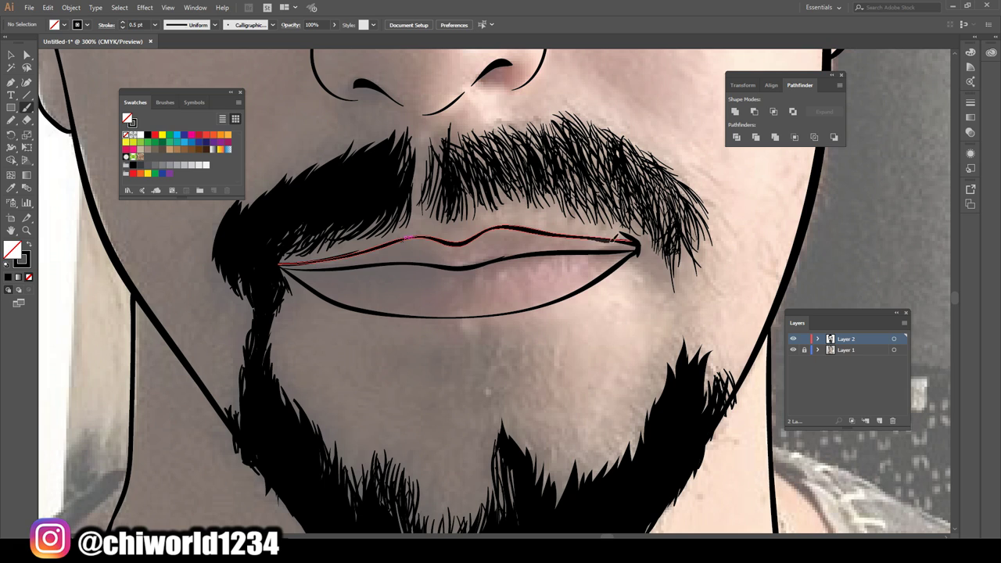
key(ctrl+minus)
scroll(500, 281, up, 5)
click(155, 24)
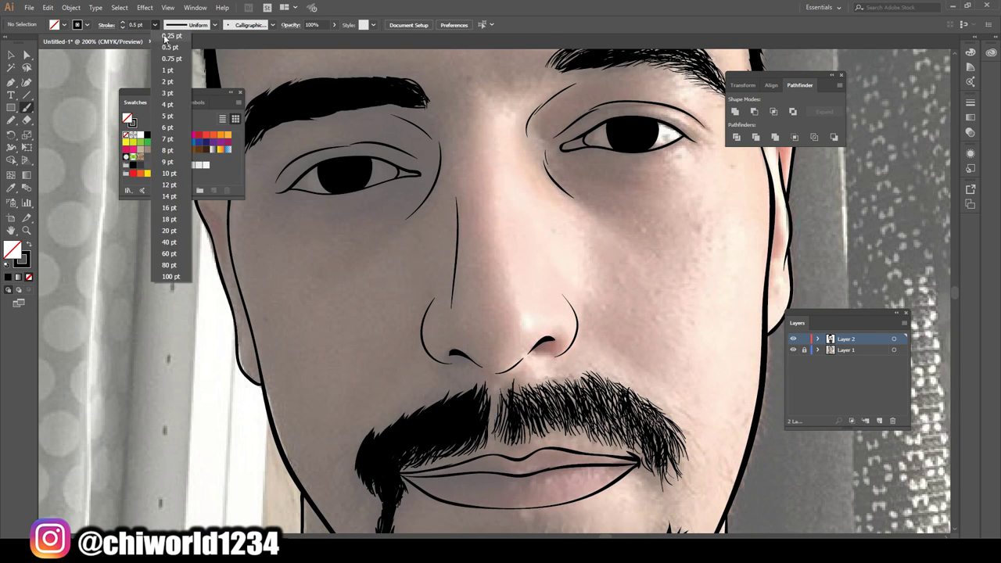
key(ctrl+minus)
key(ctrl+minus)
key(ctrl+minus)
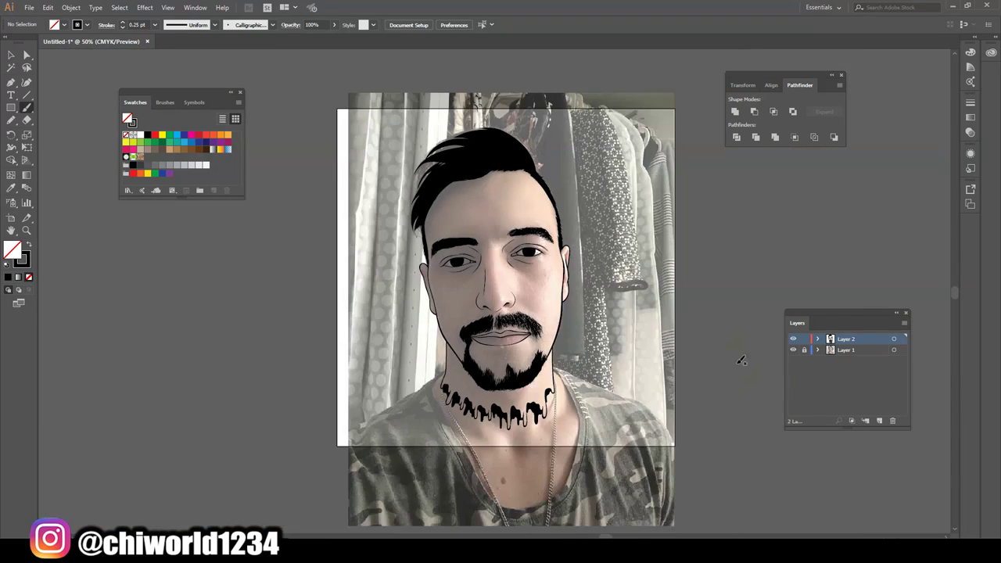
key(ctrl+plus)
key(ctrl+plus)
key(ctrl+plus)
key(ctrl+plus)
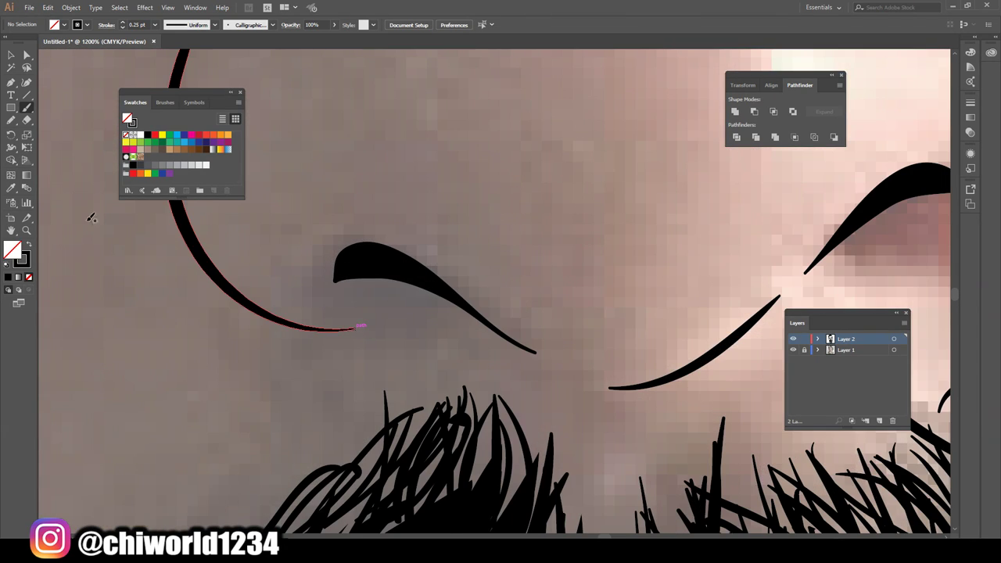
Step: Swap fill and stroke, brush hair strokes over the mustache, then add more to the beard
key(shift+x)
drag(473, 313, 408, 256)
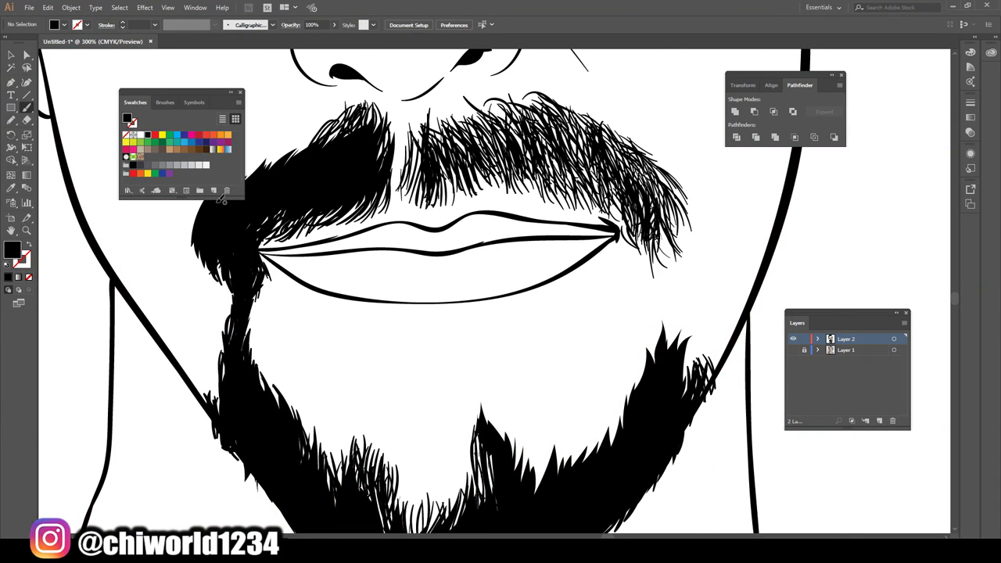
mouse_move(545, 146)
mouse_down()
mouse_move(500, 188)
mouse_move(397, 202)
mouse_up()
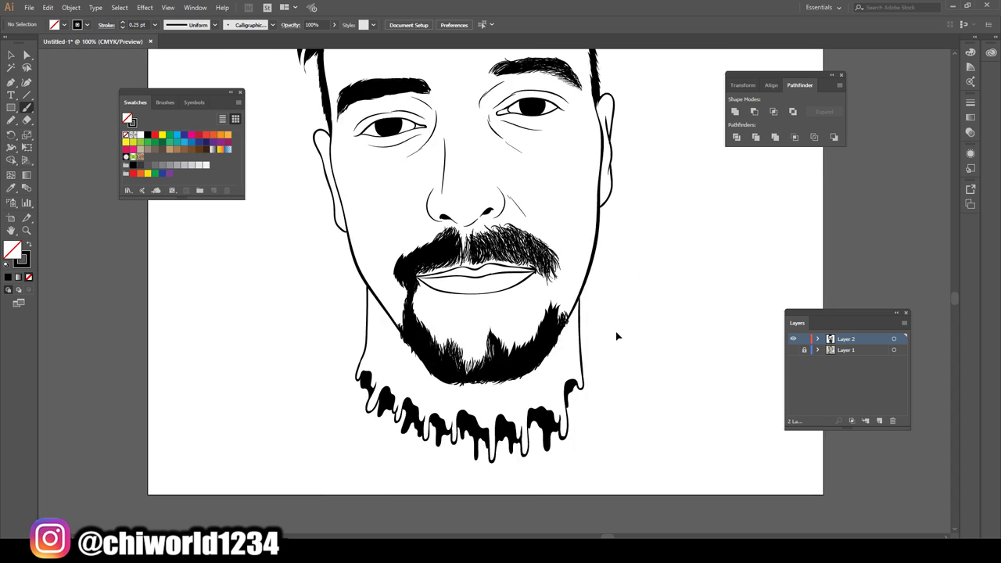
click(793, 350)
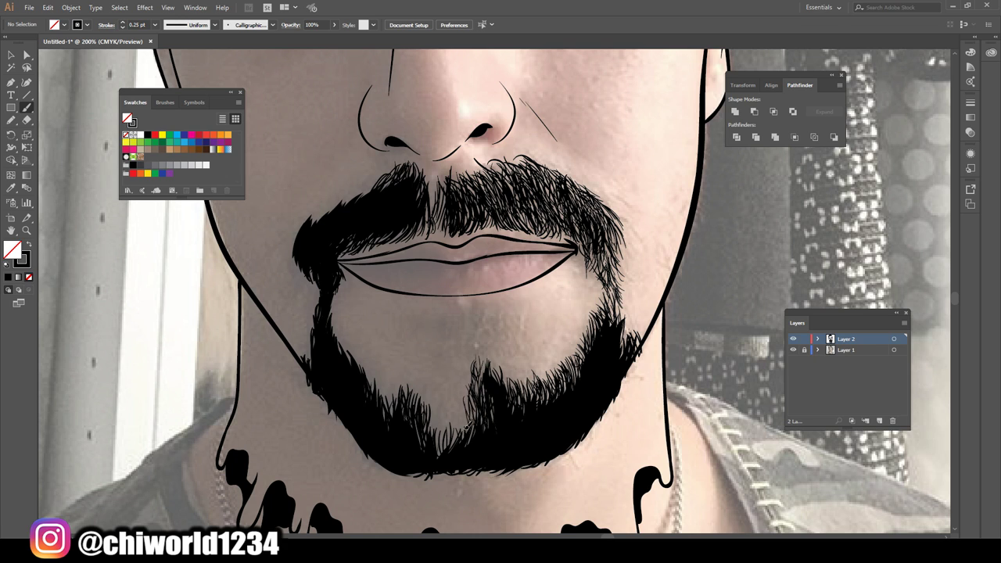
drag(438, 406, 450, 448)
drag(414, 384, 373, 386)
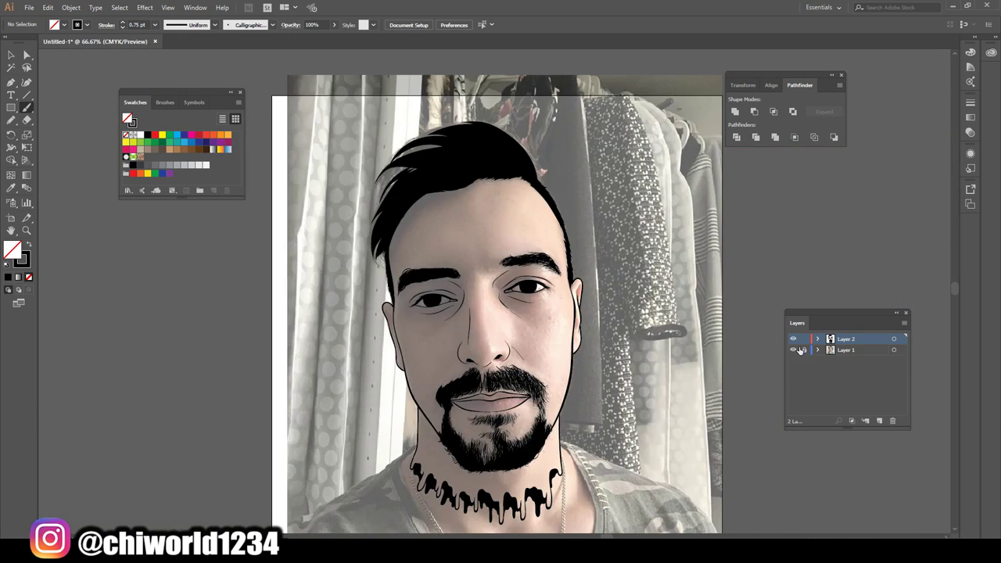
Step: Lock Layer 1 so the reference photo can't be edited
click(802, 351)
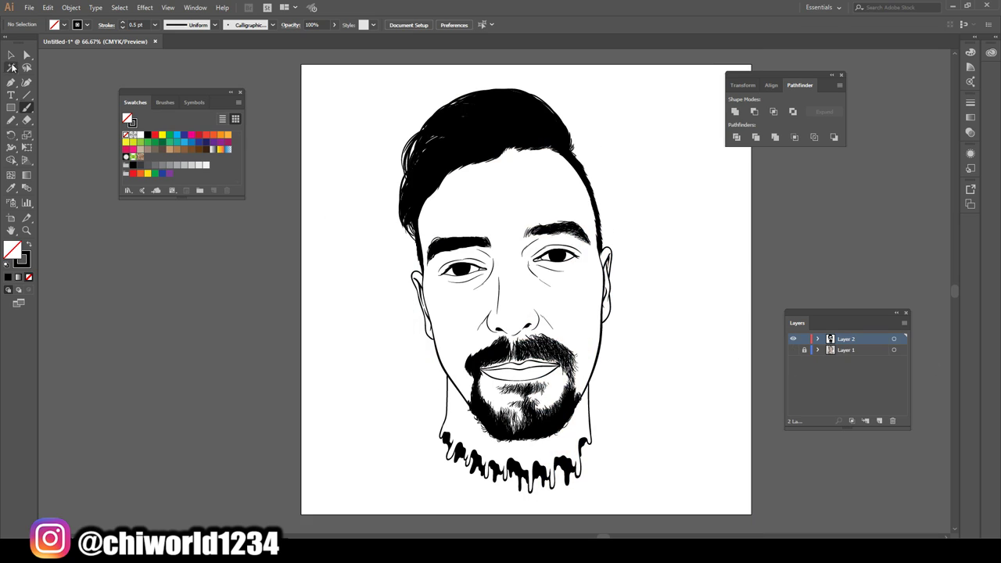
Step: Drop the brush weight to 0.25 pt and trace the lower eyelid
click(11, 54)
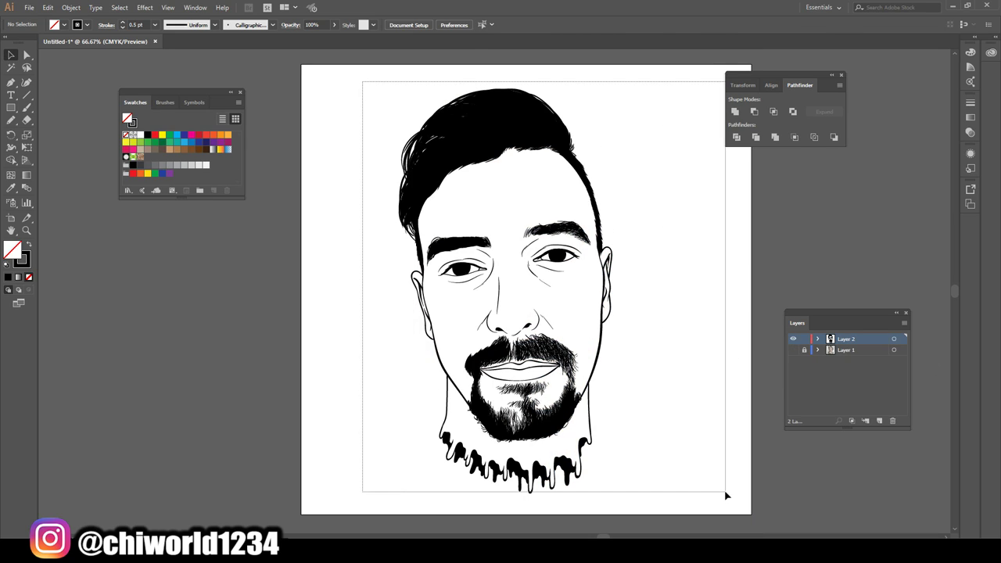
drag(362, 82, 726, 494)
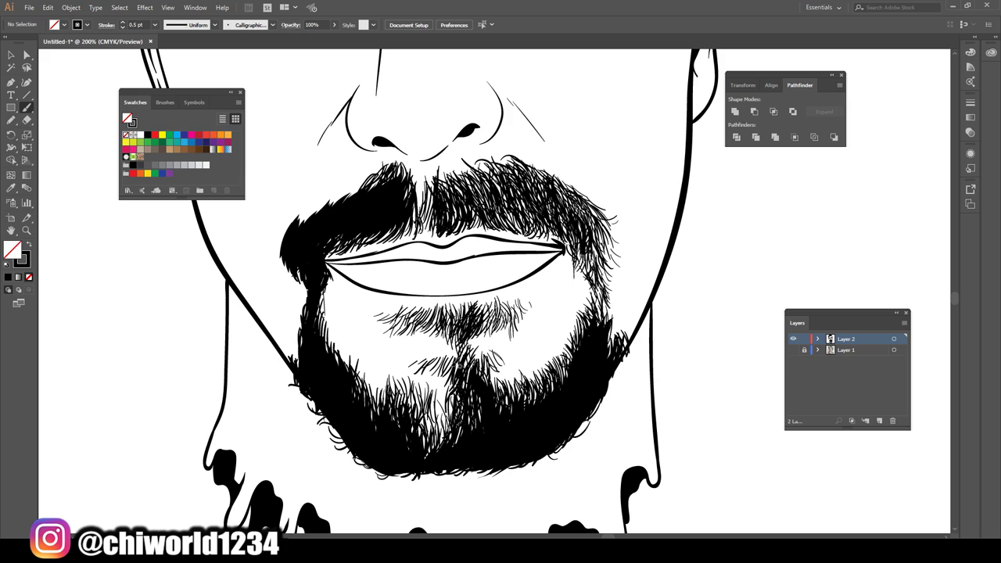
key(bracketleft)
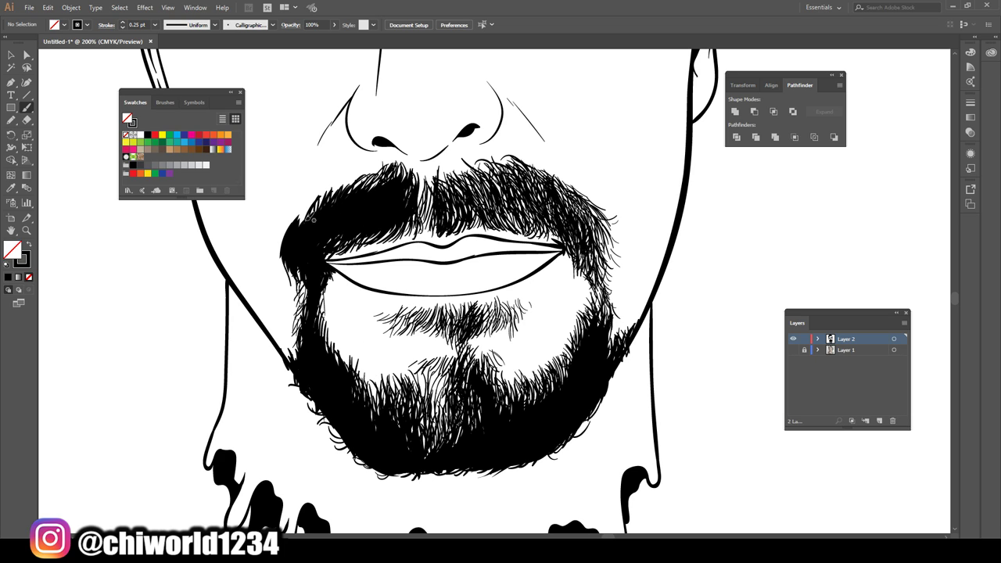
scroll(608, 208, down, 3)
scroll(514, 208, up, 3)
scroll(514, 208, up, 2)
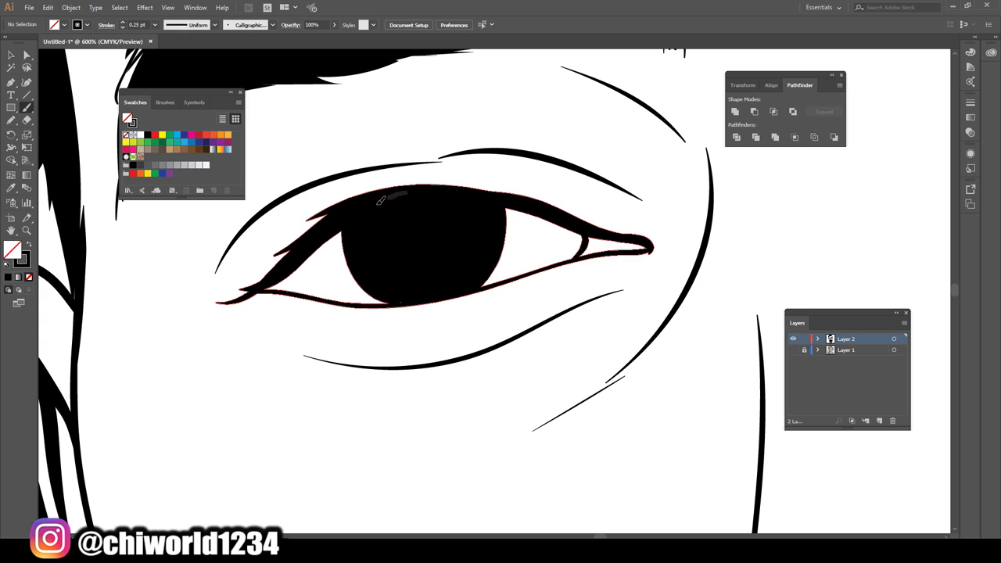
drag(256, 289, 513, 280)
Step: Select the entire line-art drawing with the Selection tool
scroll(594, 227, right, 5)
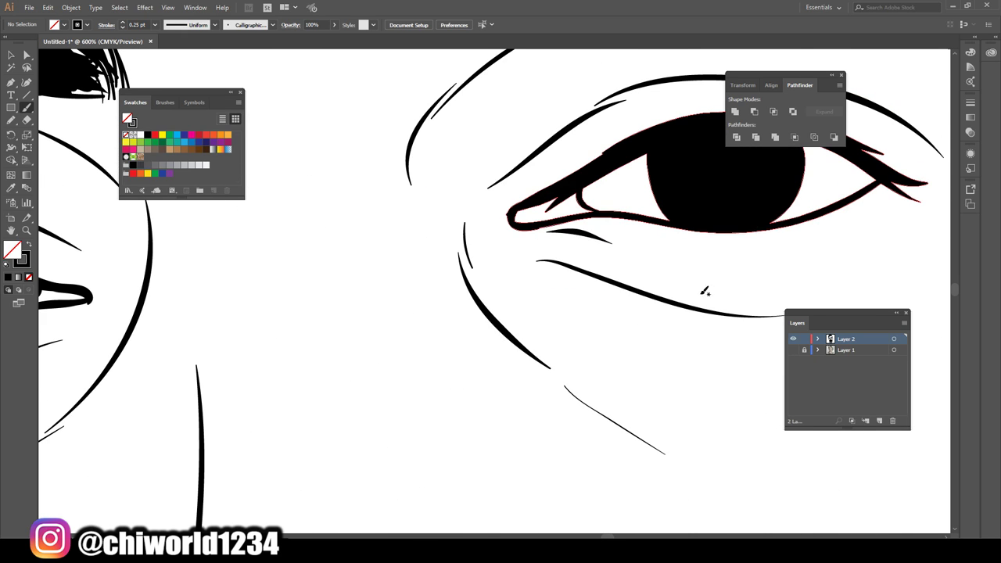
scroll(704, 291, down, 3)
scroll(673, 313, down, 3)
scroll(648, 339, up, 1)
scroll(644, 347, down, 1)
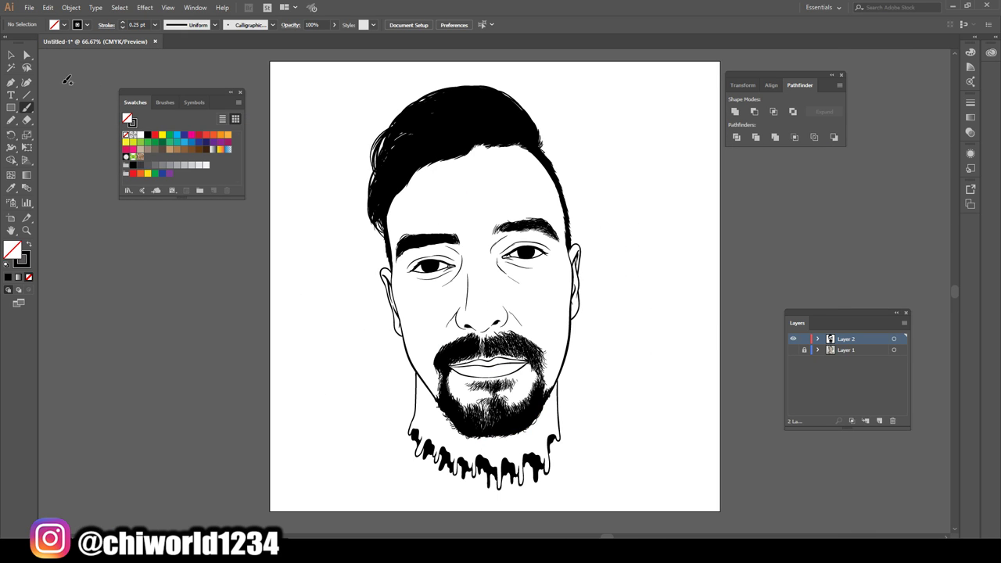
key(v)
drag(657, 480, 576, 152)
Step: Duplicate Layer 2 and draw a pale peach skin rectangle behind the face line art
drag(847, 350, 837, 345)
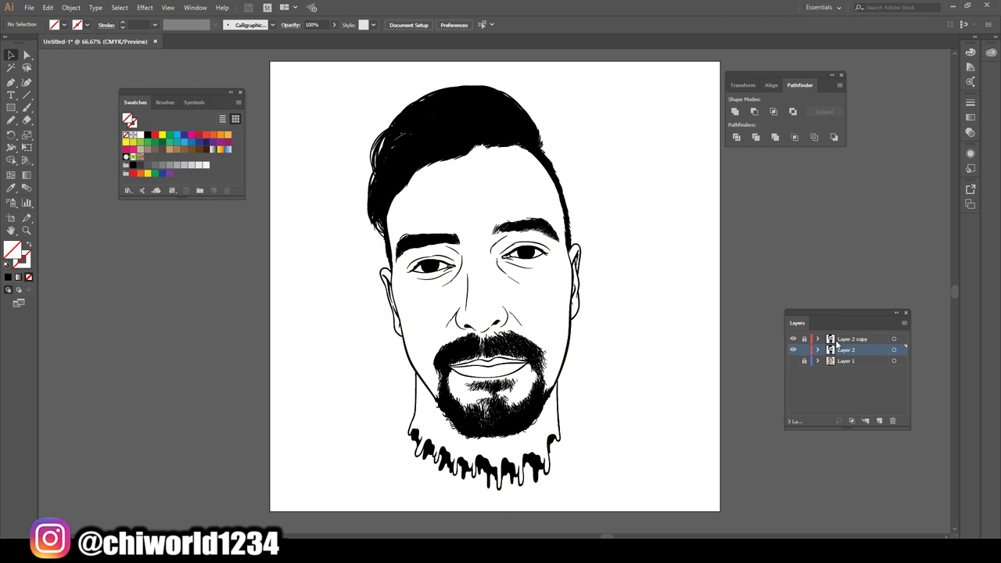
click(171, 155)
double_click(11, 249)
mouse_move(69, 63)
mouse_down()
mouse_move(43, 42)
mouse_move(51, 36)
mouse_up()
click(259, 40)
key(m)
drag(316, 64, 643, 503)
right_click(357, 138)
click(501, 361)
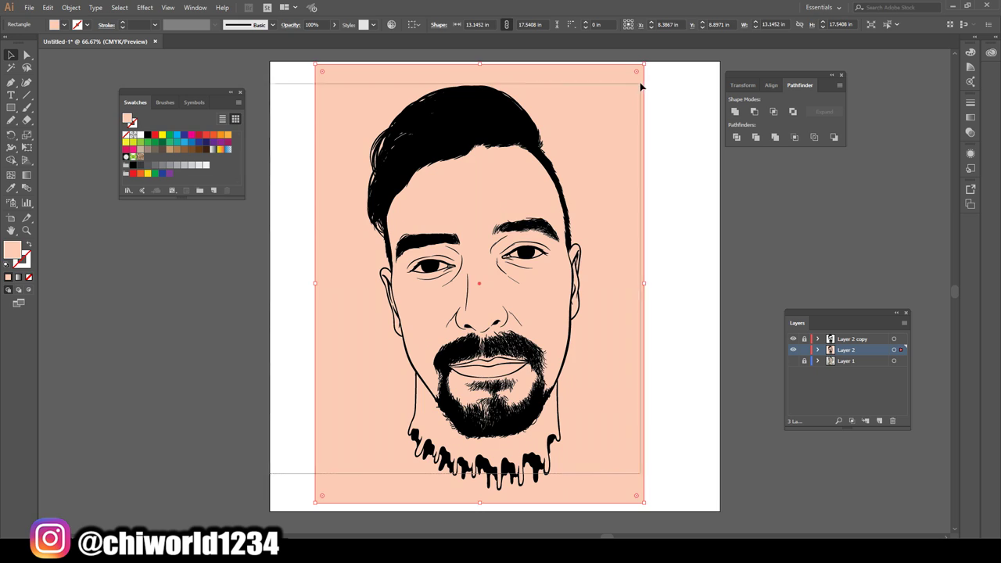
Step: Inside the isolated drawing group, give both lips a muted rose fill
double_click(602, 205)
key(ctrl+plus)
key(ctrl+plus)
key(ctrl+plus)
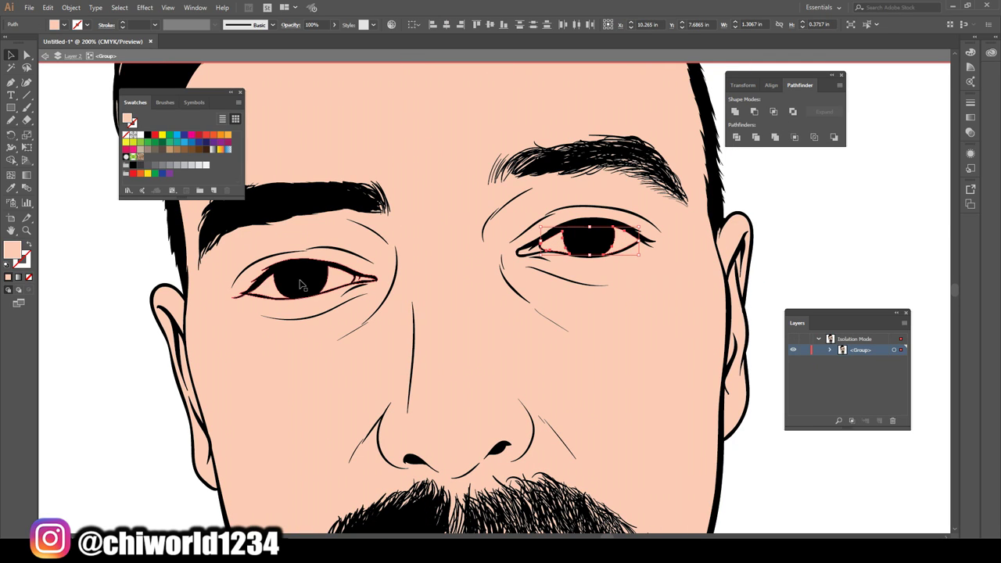
click(266, 296)
scroll(277, 246, down, 5)
key(ctrl+plus)
click(516, 263)
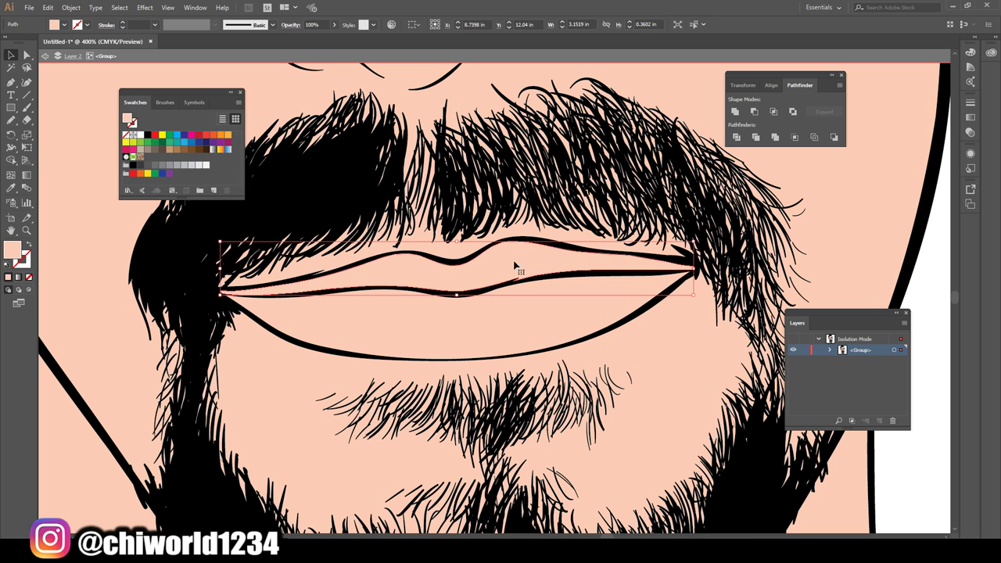
double_click(12, 249)
click(259, 41)
click(393, 298)
double_click(12, 249)
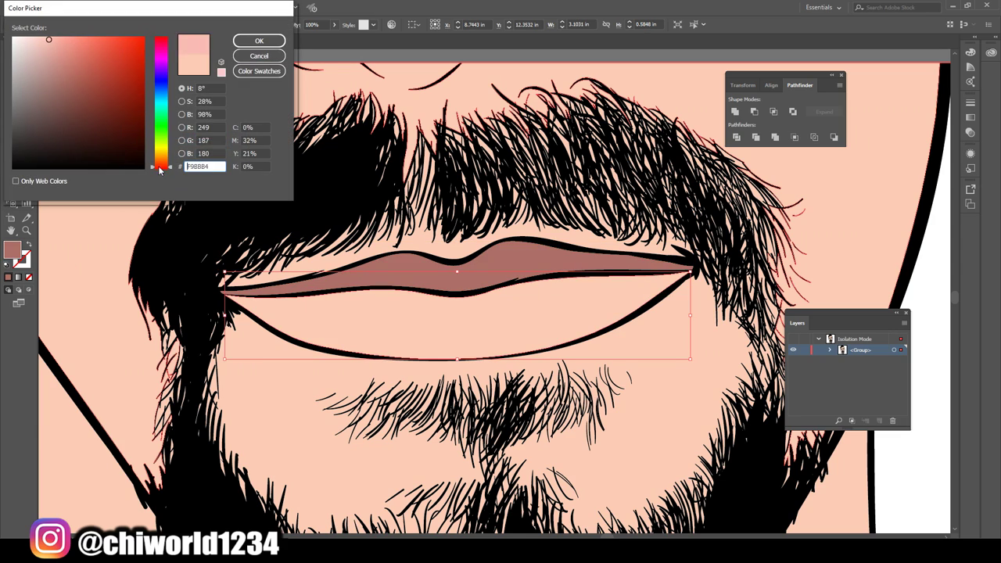
click(259, 41)
Step: Delete the reference photo layer, Layer 1
click(893, 421)
click(535, 290)
key(ctrl+0)
key(ctrl+plus)
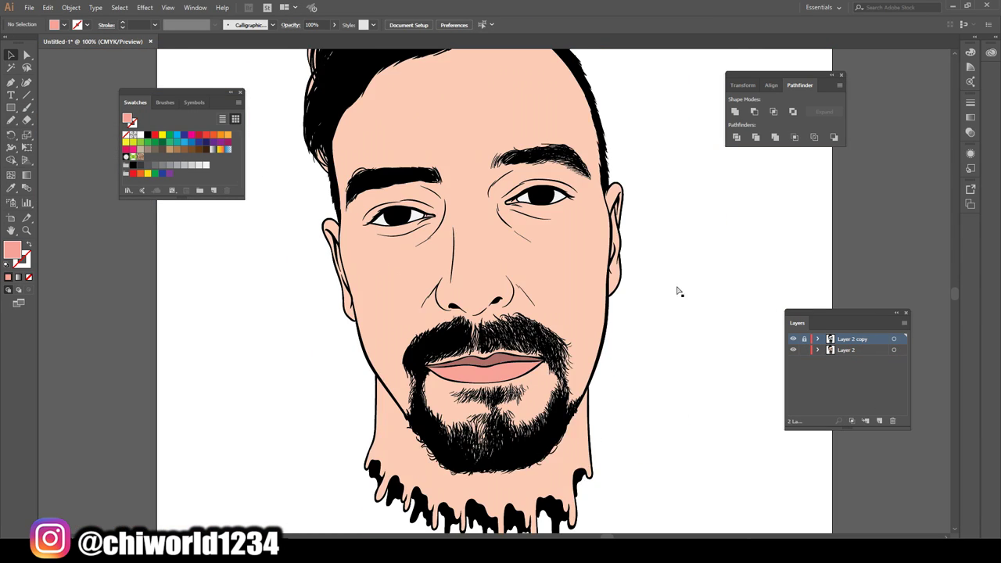
key(ctrl+plus)
Step: Eyedropper the skin tone onto the eye-corner lines in the isolated line-art group
double_click(522, 167)
key(ctrl+plus)
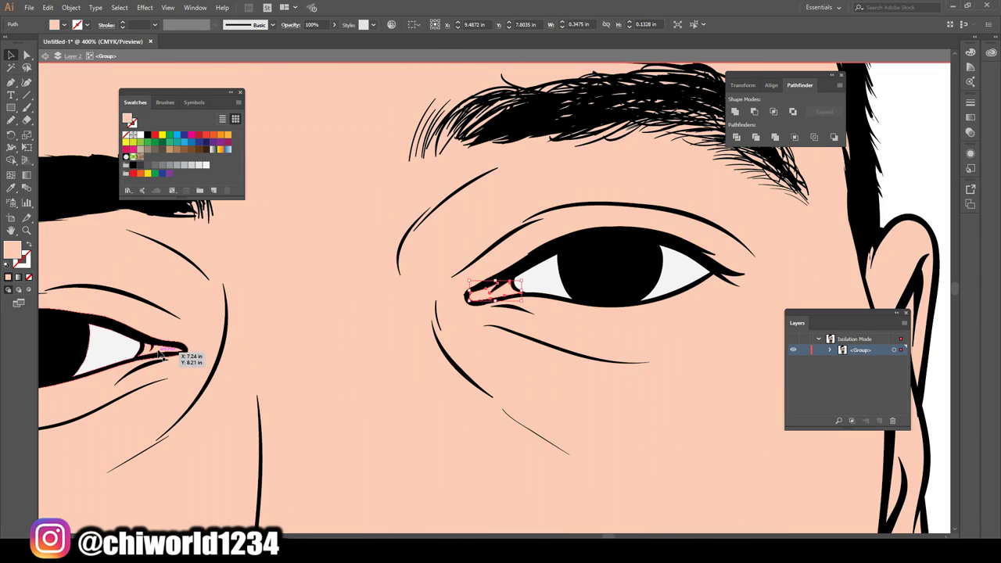
drag(138, 273, 521, 353)
scroll(424, 275, down, 3)
key(i)
click(424, 276)
key(ctrl+minus)
key(ctrl+0)
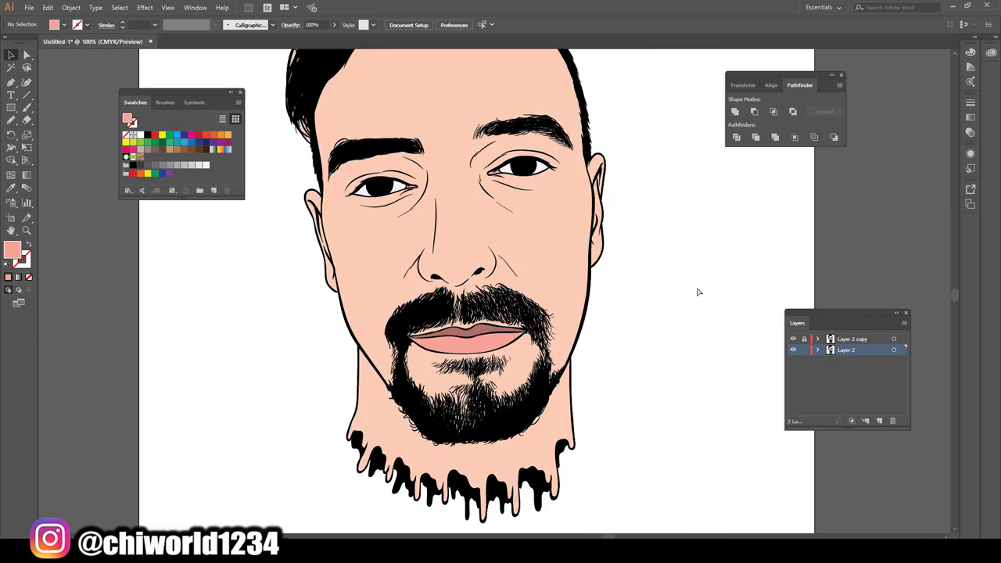
key(Escape)
key(v)
key(ctrl+1)
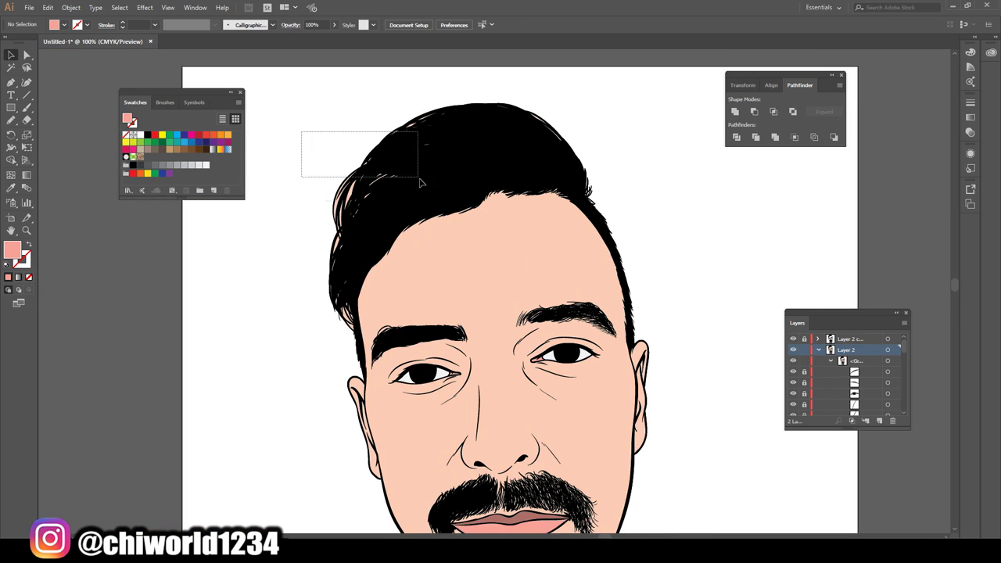
Step: Tidy stray strokes at the top-left and left side of the hair group
double_click(344, 164)
drag(368, 92, 631, 190)
drag(363, 213, 291, 358)
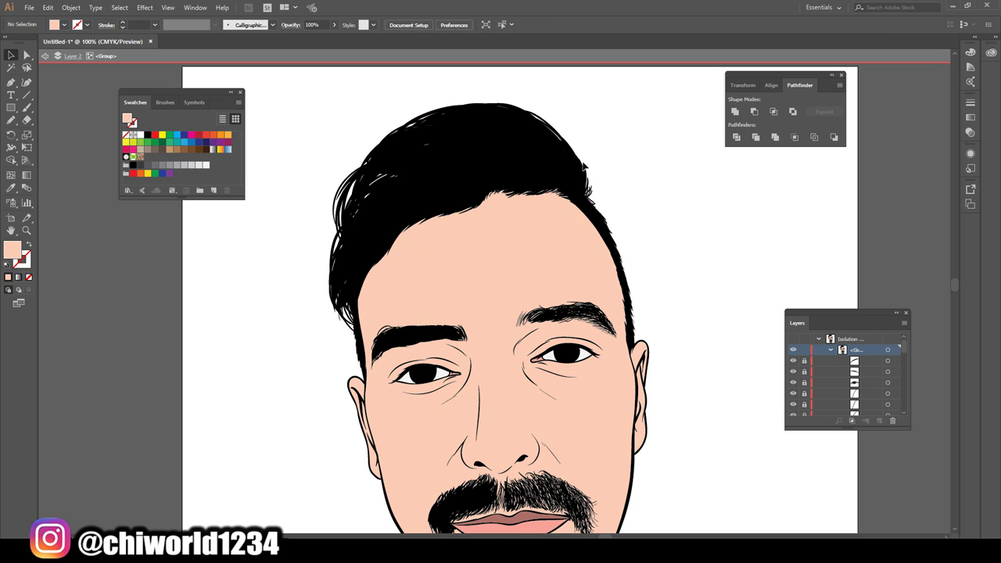
key(ctrl+plus)
key(Escape)
key(ctrl+0)
Step: Choose a brown fill colour for the Layer 3 shadow shapes
click(818, 350)
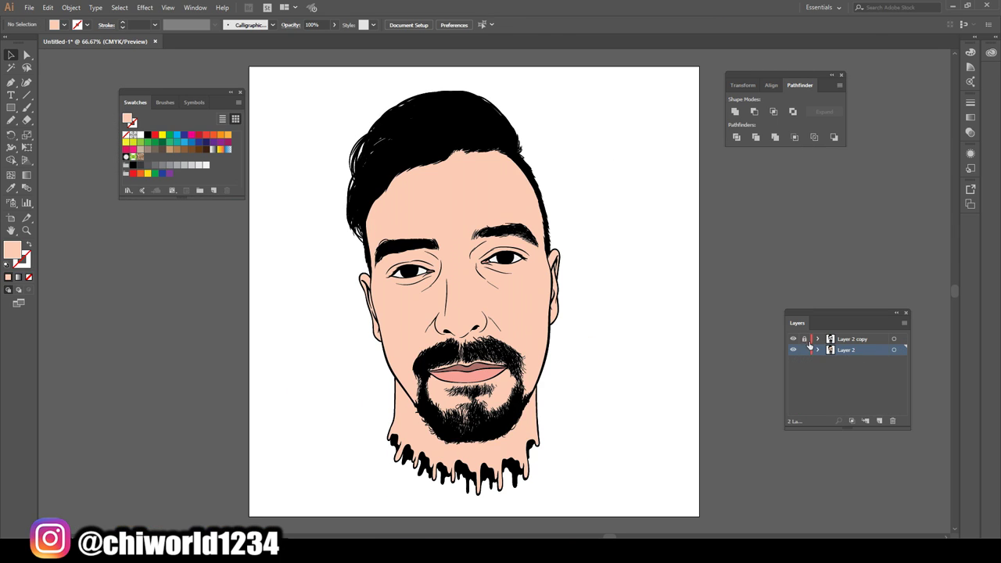
key(ctrl+plus)
key(ctrl+plus)
key(ctrl+plus)
scroll(662, 325, down, 3)
double_click(12, 248)
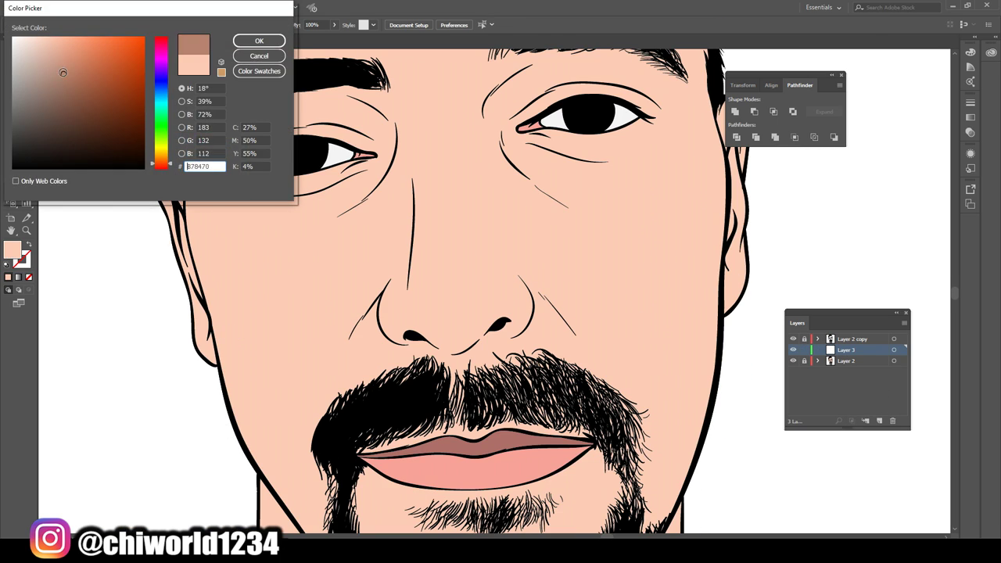
click(259, 41)
scroll(827, 257, up, 3)
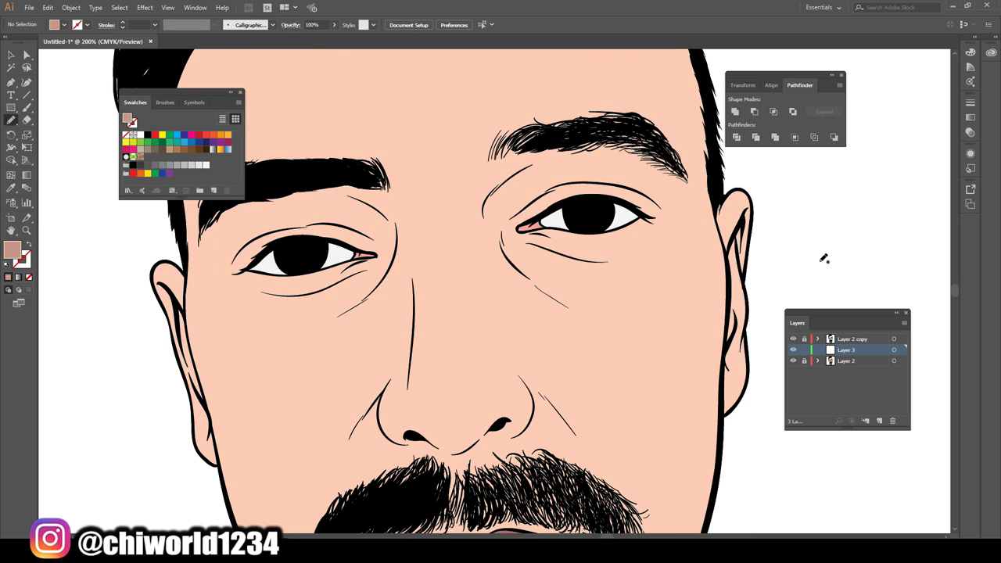
key(ctrl+minus)
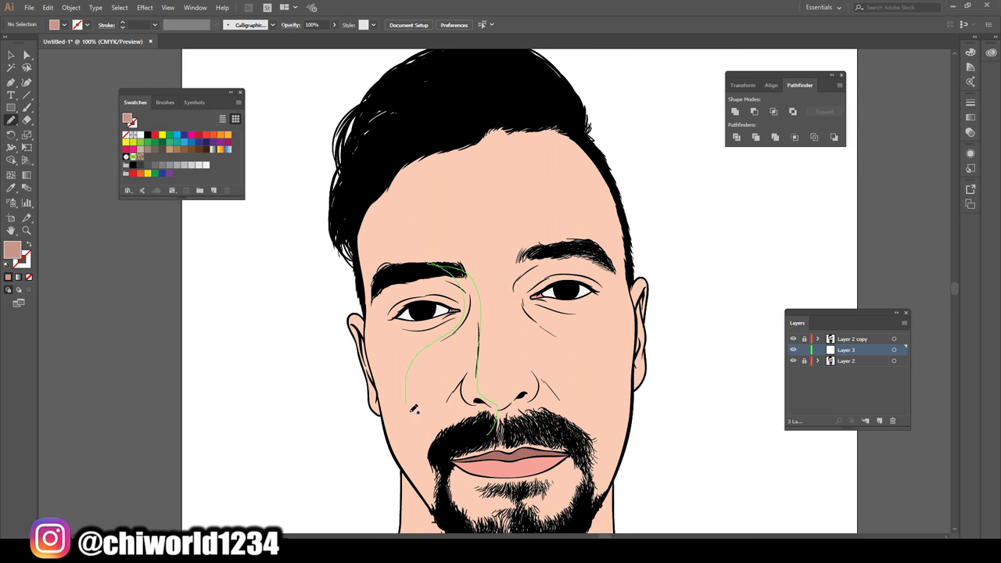
key(ctrl+0)
key(ctrl+plus)
key(ctrl+plus)
key(ctrl+plus)
key(ctrl+plus)
key(ctrl+plus)
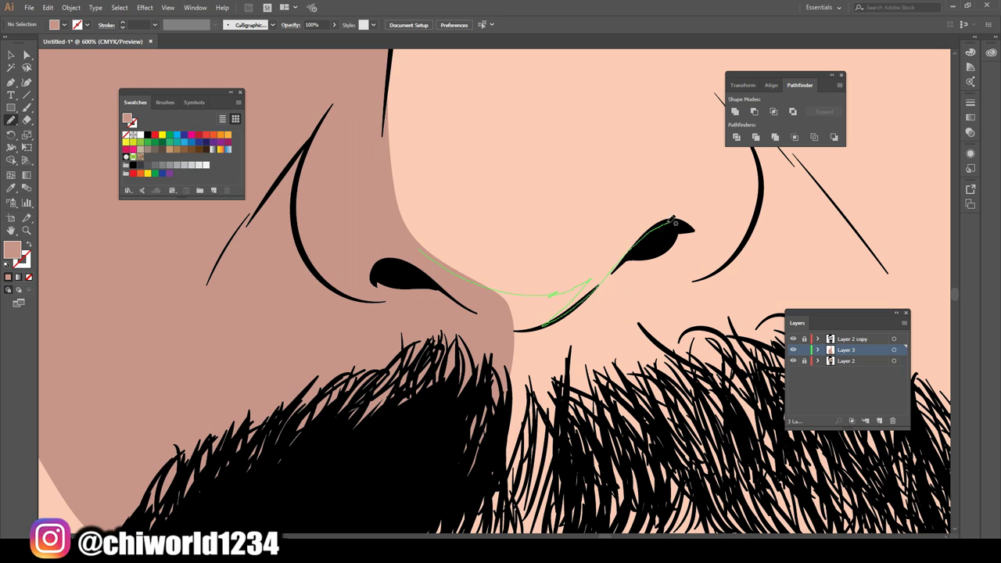
Step: Draw brown shadow shapes beside the nostril, around the eye and across the forehead
drag(532, 333, 518, 330)
key(ctrl+minus)
scroll(614, 352, up, 5)
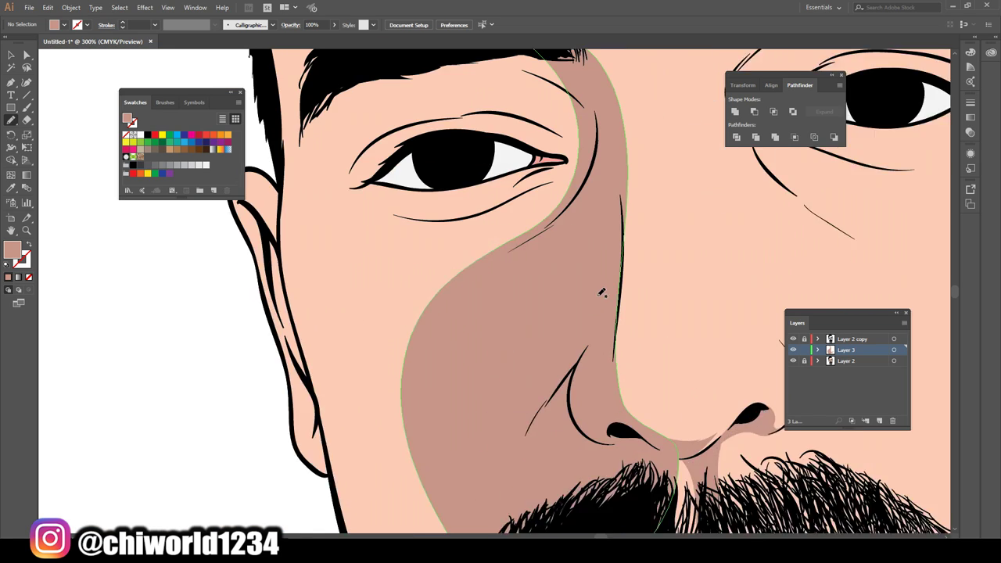
mouse_move(645, 297)
mouse_down()
mouse_move(579, 278)
mouse_move(640, 286)
mouse_up()
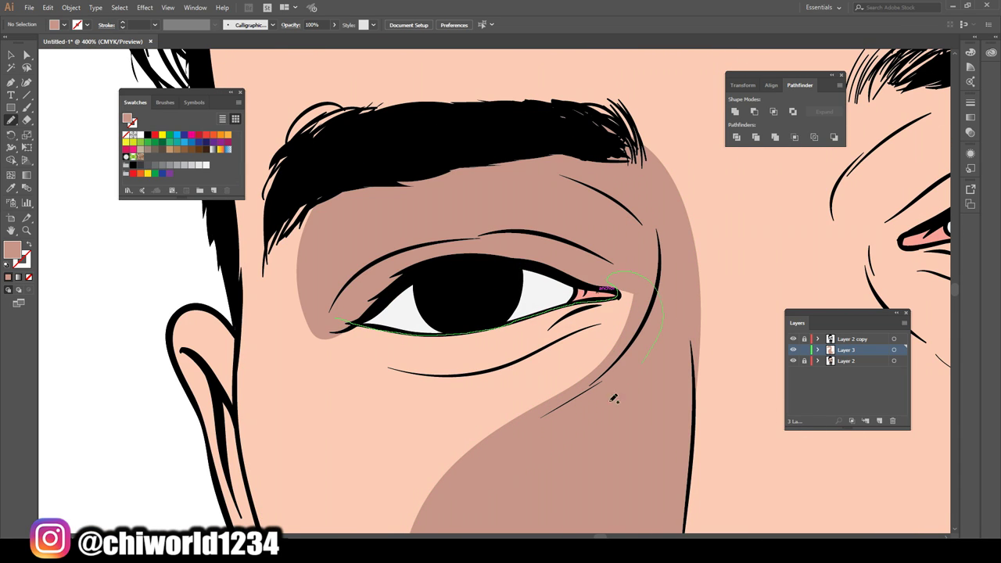
key(ctrl+0)
key(ctrl+plus)
key(ctrl+plus)
key(ctrl+plus)
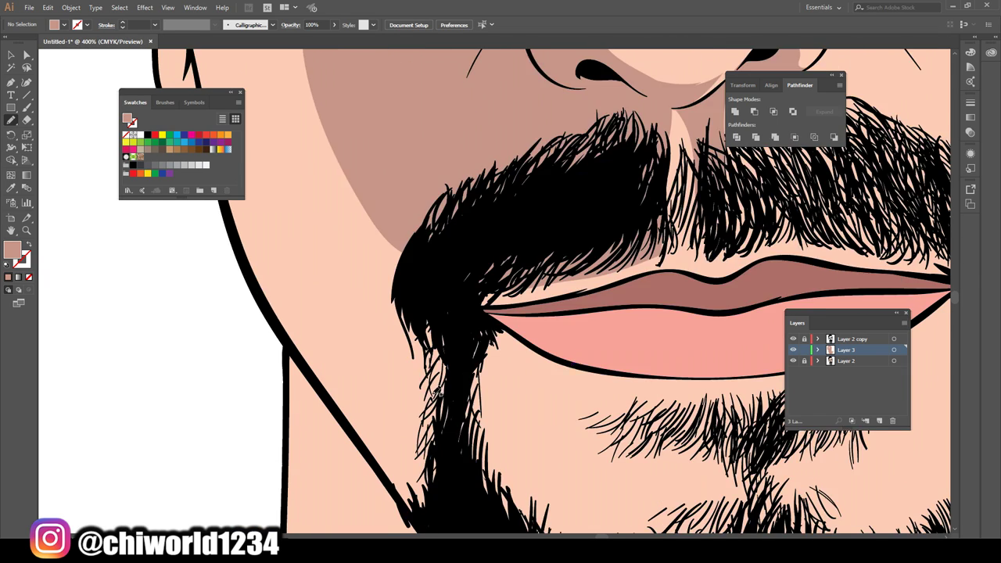
key(ctrl+0)
key(ctrl+plus)
key(ctrl+plus)
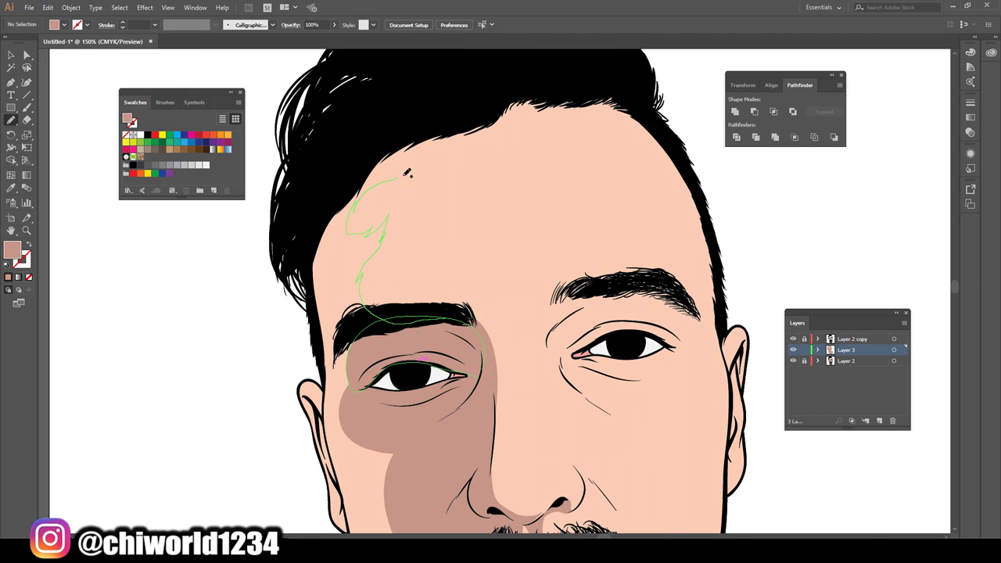
drag(649, 100, 314, 298)
scroll(501, 282, down, 5)
key(ctrl+plus)
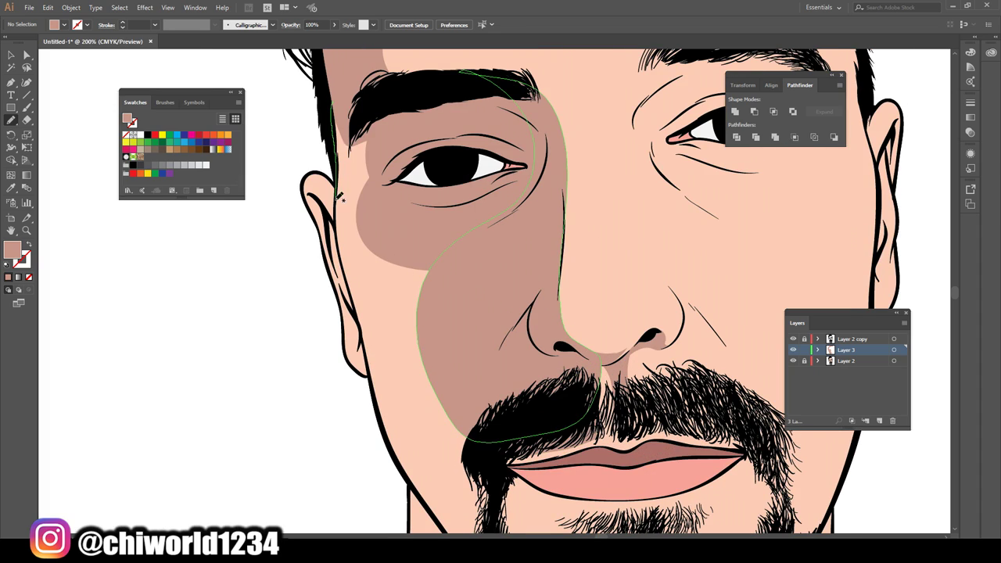
Step: Add shadow shapes over the left cheek and under the moustache
drag(338, 110, 359, 260)
scroll(501, 313, down, 4)
scroll(500, 313, down, 5)
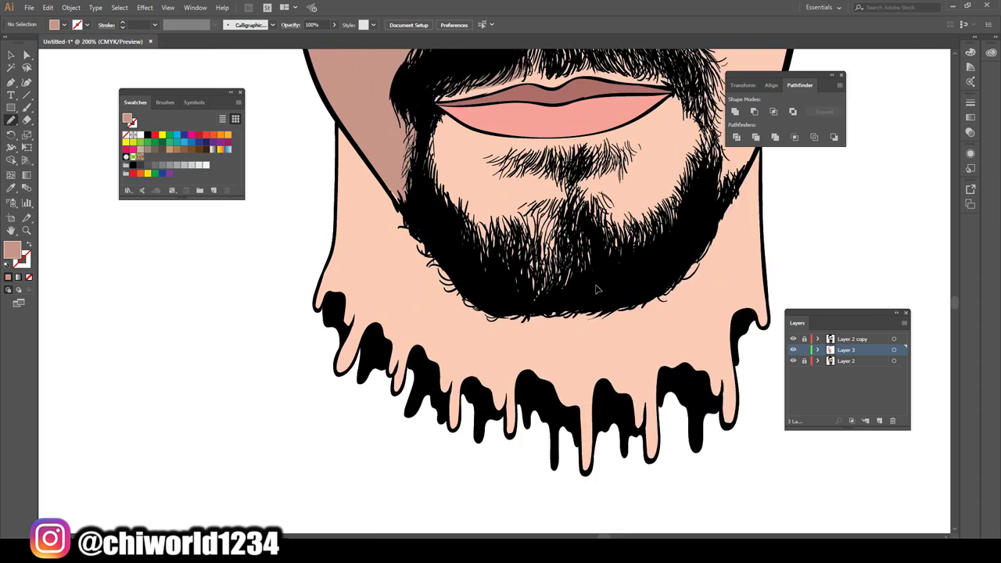
key(ctrl+plus)
mouse_move(466, 362)
mouse_down()
mouse_move(552, 399)
mouse_move(600, 219)
mouse_up()
drag(615, 173, 579, 170)
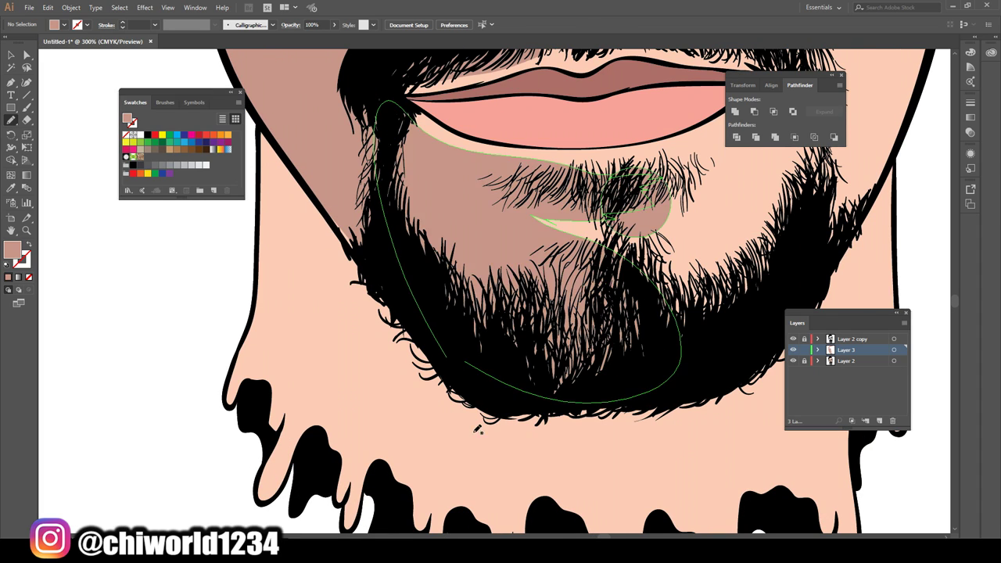
key(ctrl+plus)
scroll(539, 266, up, 2)
Step: Draw shadows over the left beard and chin, along the lip and on the neck
mouse_move(538, 267)
mouse_down()
mouse_move(480, 271)
mouse_move(489, 287)
mouse_up()
drag(386, 389, 278, 241)
drag(464, 183, 466, 184)
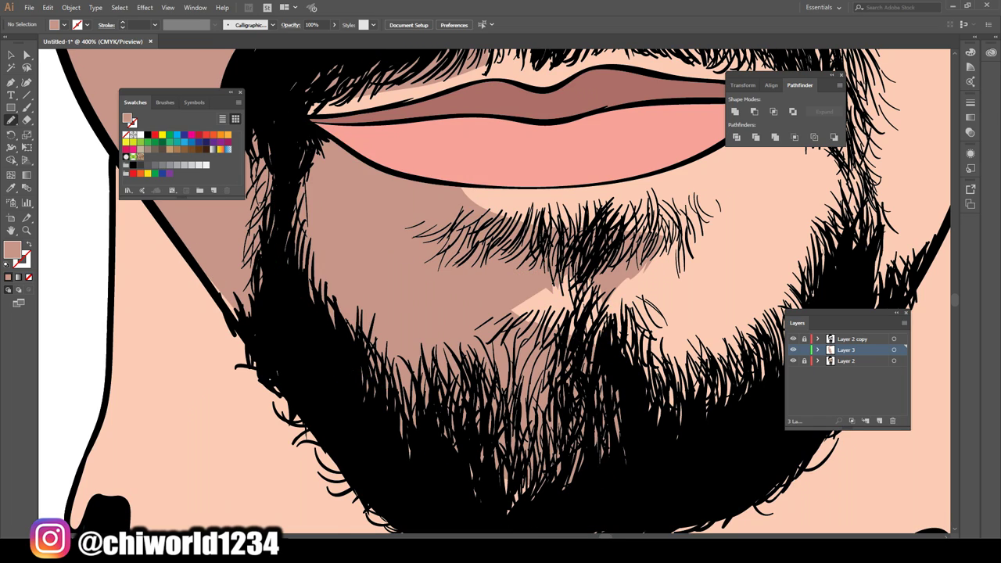
key(ctrl+plus)
key(ctrl+plus)
drag(283, 219, 368, 222)
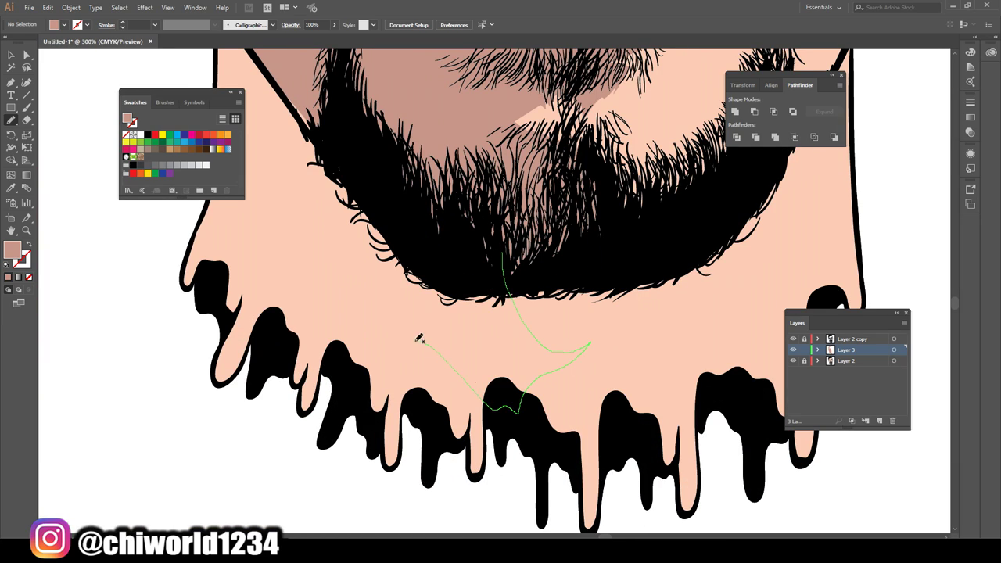
drag(420, 338, 486, 403)
key(ctrl+0)
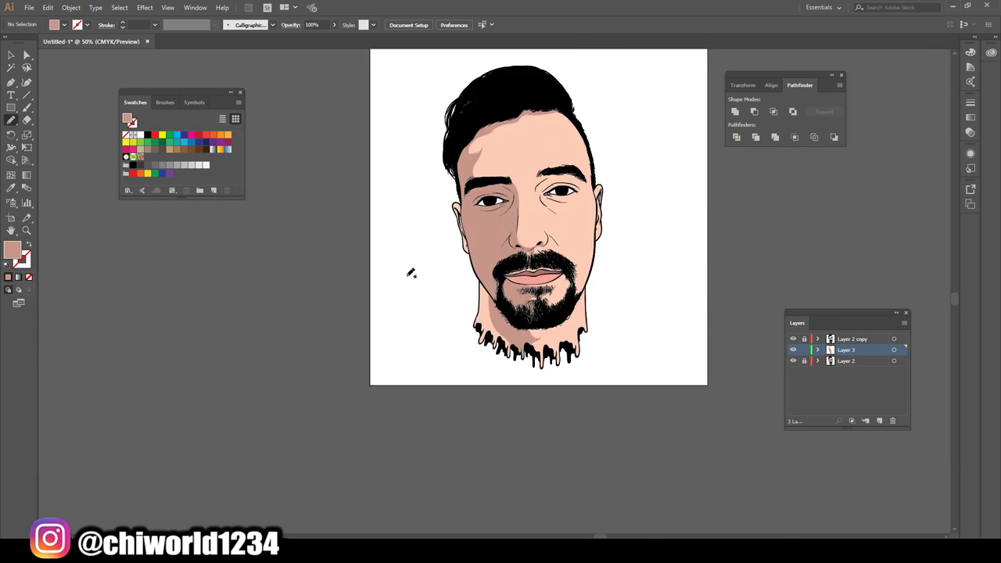
scroll(409, 258, up, 5)
Step: Trace a brown shadow shape along the jaw edge
mouse_move(585, 229)
mouse_down()
mouse_move(514, 305)
mouse_move(331, 379)
mouse_up()
scroll(465, 307, up, 10)
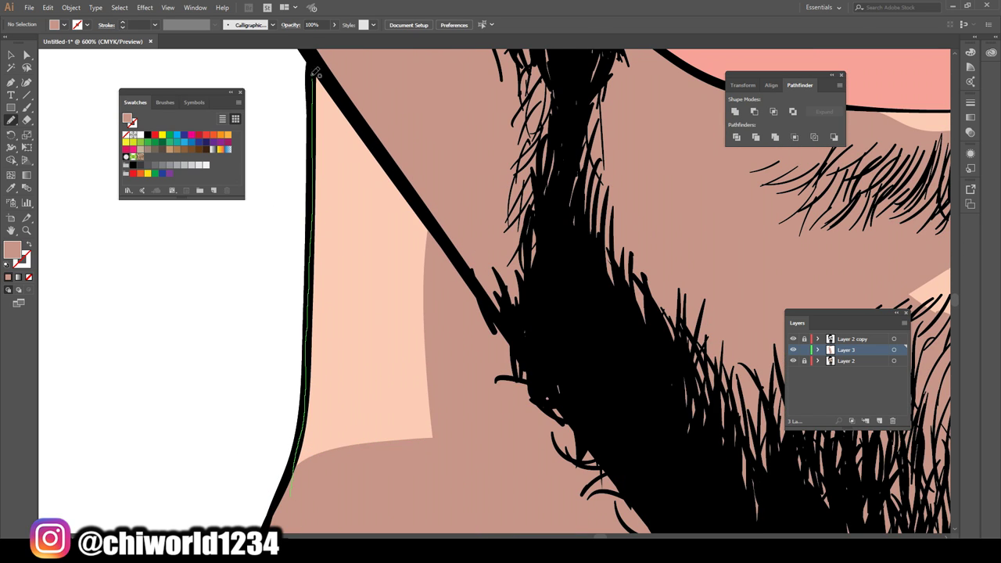
key(ctrl+0)
scroll(516, 422, up, 5)
scroll(516, 422, up, 2)
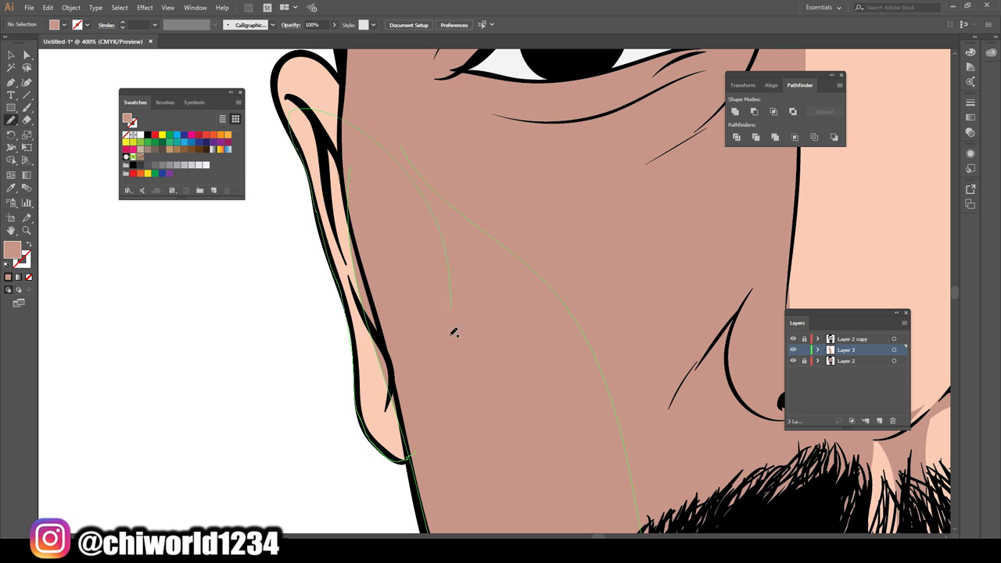
scroll(454, 332, down, 1)
scroll(445, 331, up, 5)
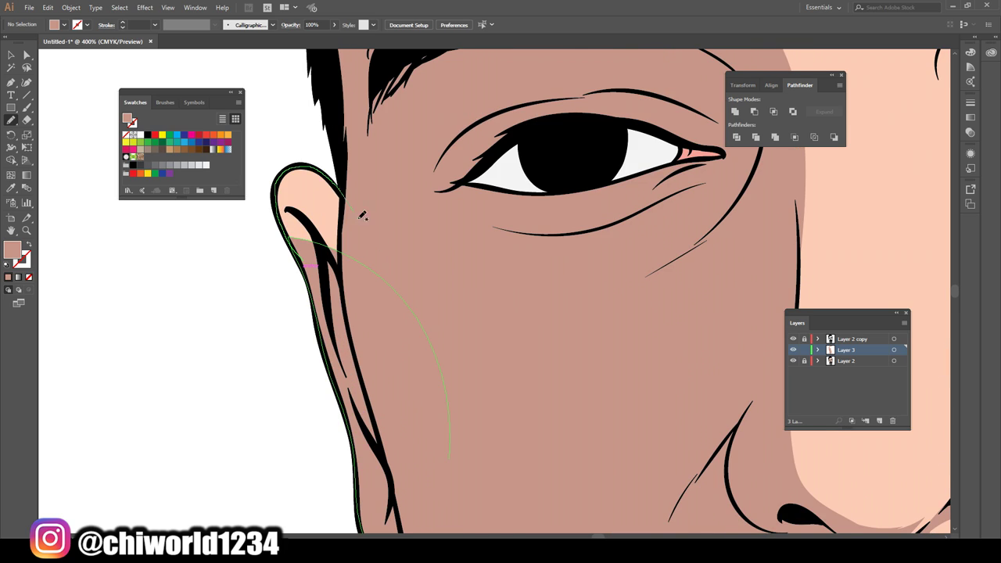
key(ctrl+0)
scroll(564, 373, up, 8)
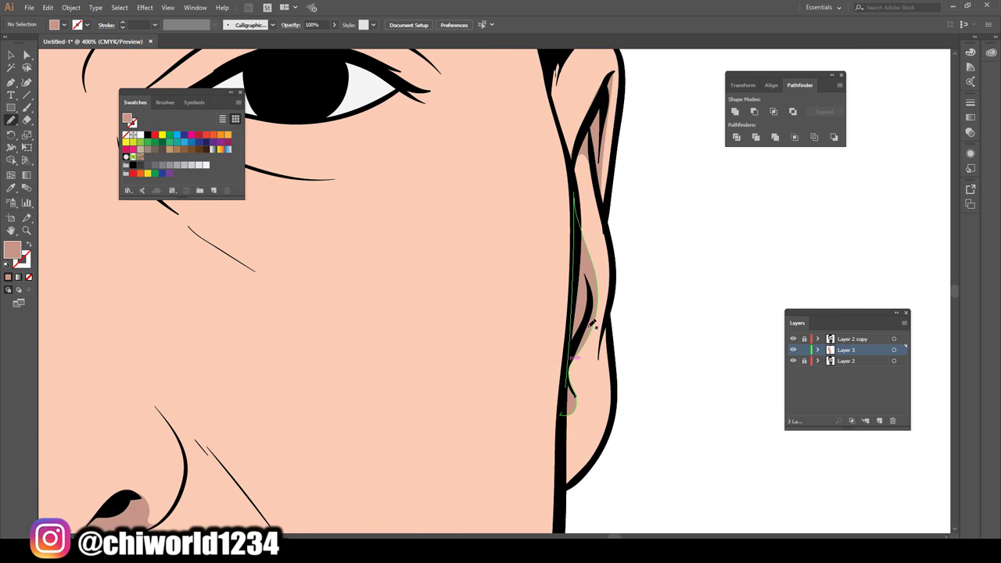
key(ctrl+0)
scroll(600, 335, up, 6)
scroll(600, 335, up, 4)
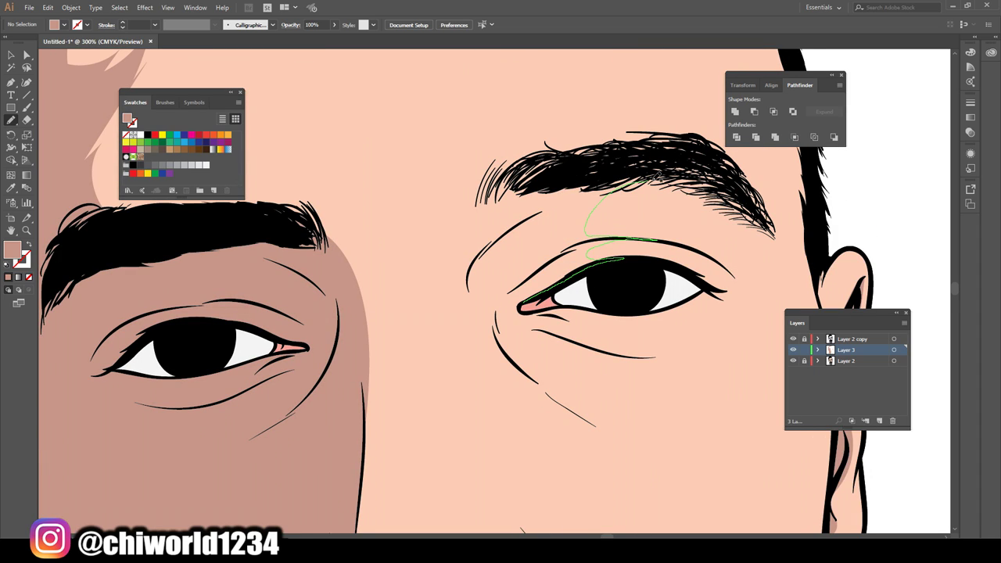
scroll(641, 404, down, 2)
scroll(414, 171, up, 5)
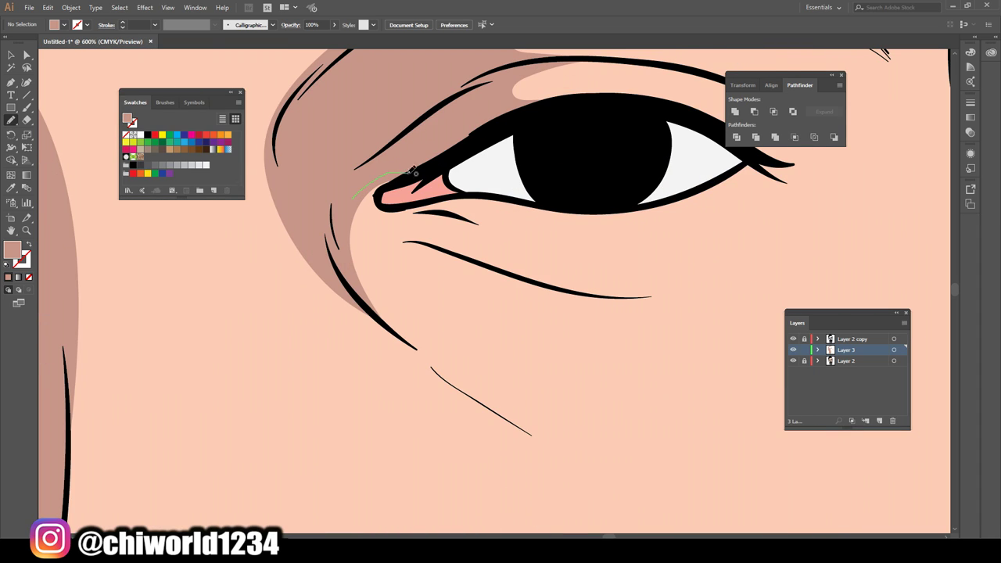
Step: Add a brown shadow under the right eye's inner corner
drag(460, 259, 454, 259)
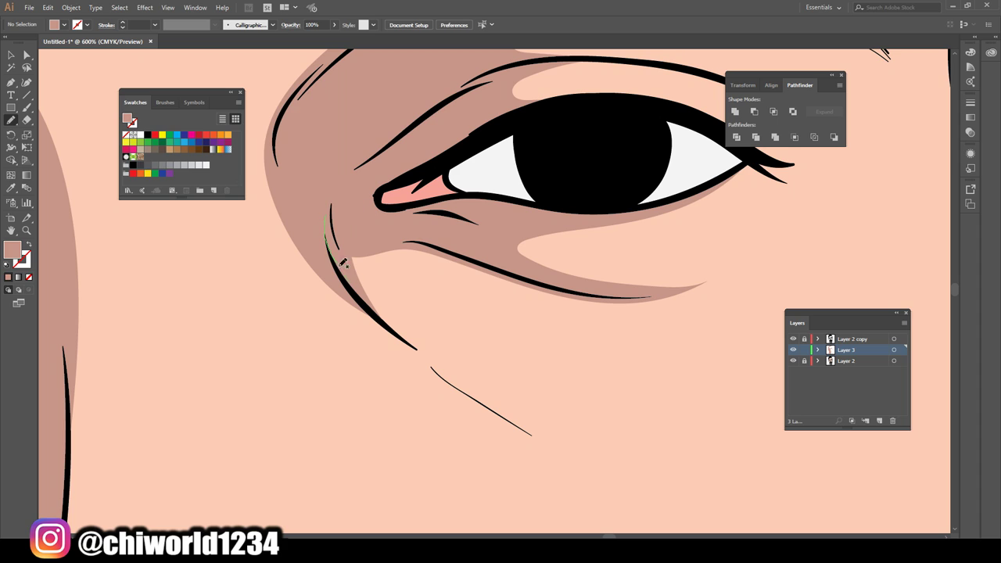
key(ctrl+0)
scroll(536, 323, up, 5)
scroll(537, 323, up, 3)
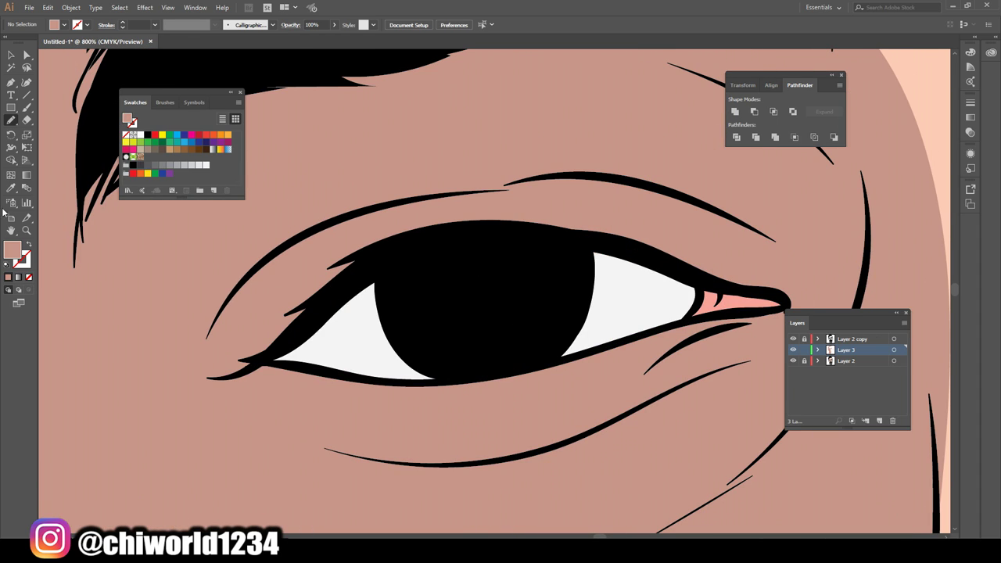
double_click(12, 249)
Step: With a lavender fill, trace the iris areas of both eyes
click(161, 82)
click(263, 38)
click(11, 121)
drag(302, 332, 498, 281)
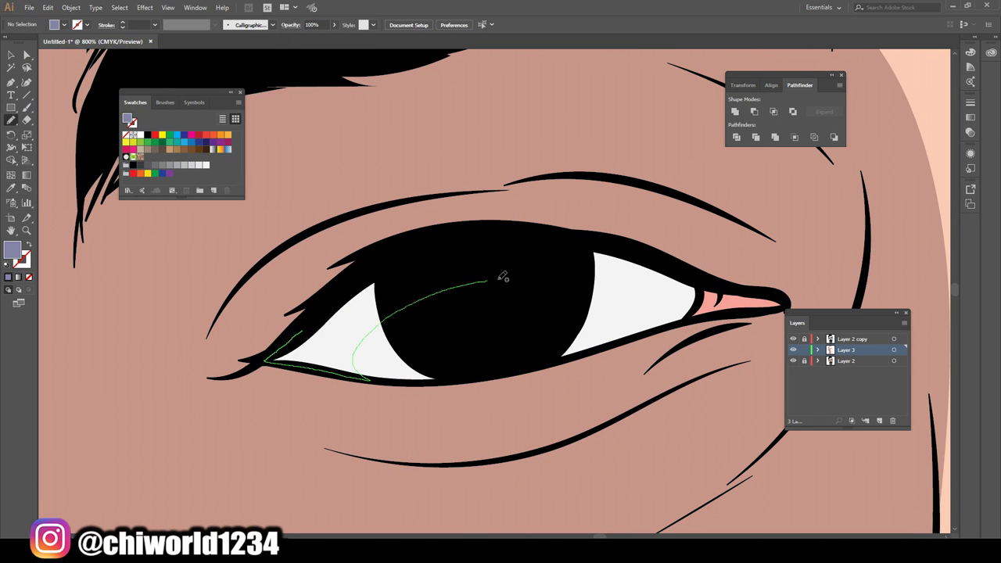
key(ctrl+0)
scroll(480, 290, up, 8)
drag(204, 274, 365, 190)
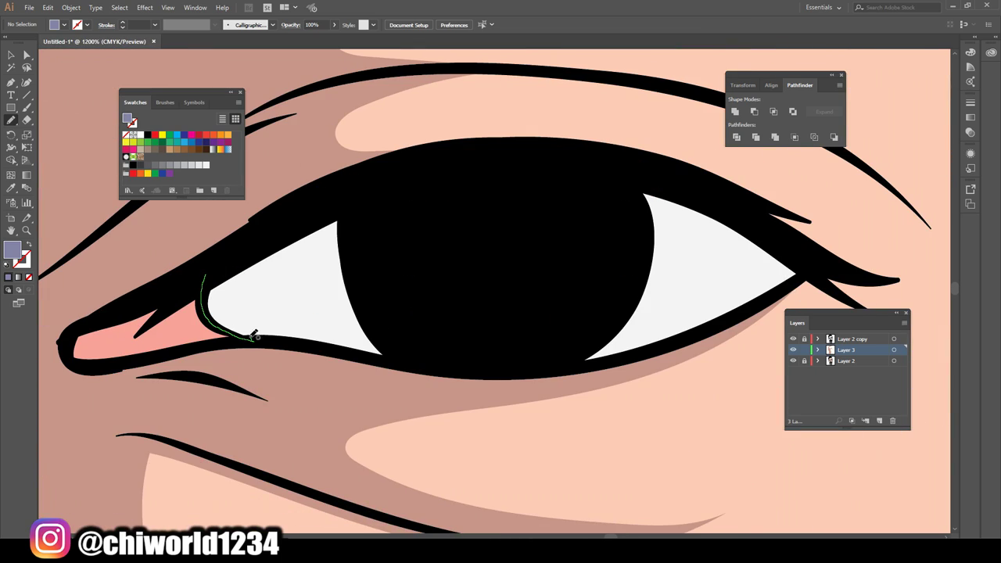
scroll(375, 376, down, 5)
scroll(426, 395, down, 3)
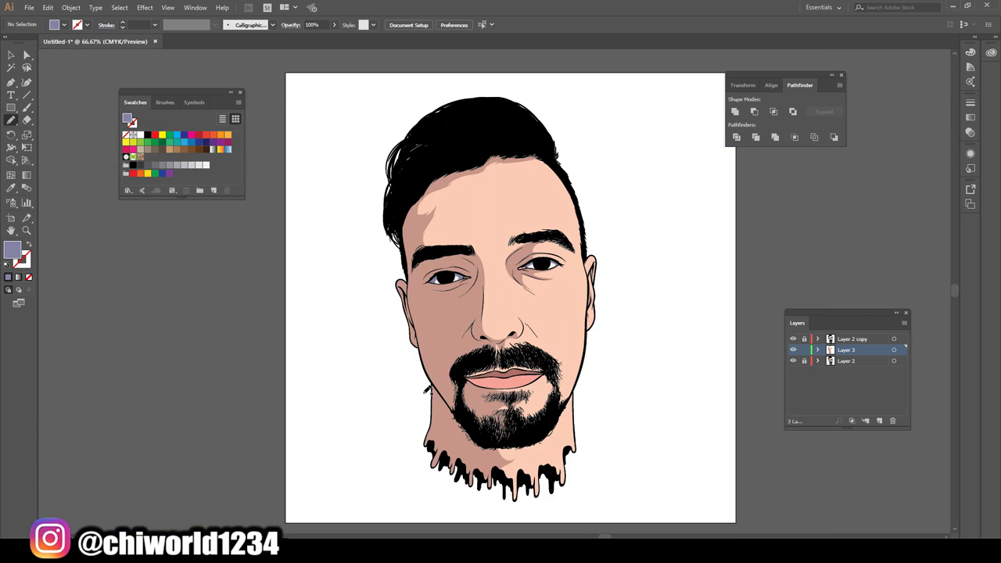
scroll(427, 389, up, 5)
Step: Draw a lavender shadow stroke beside the nose
drag(480, 223, 626, 344)
scroll(691, 384, up, 2)
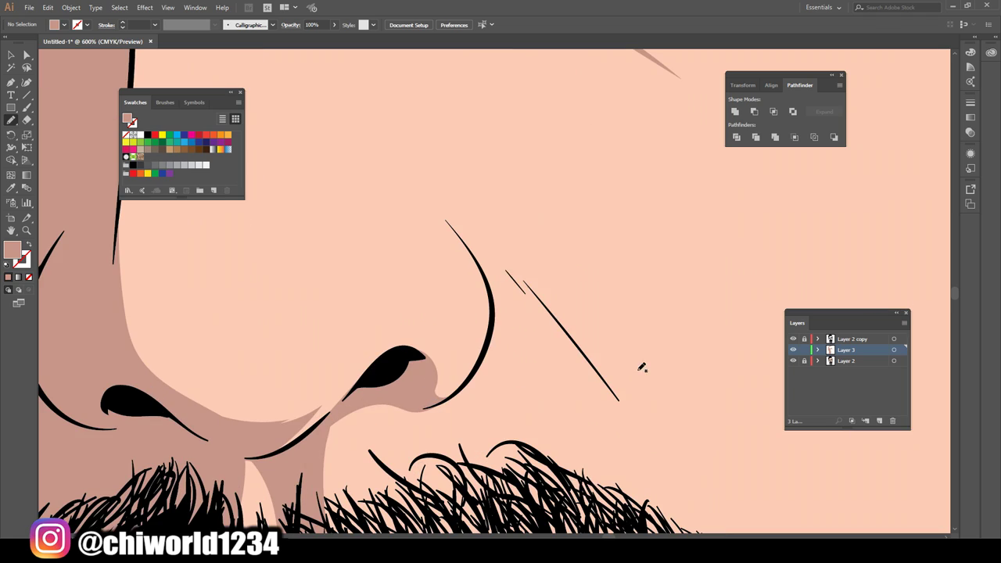
scroll(655, 395, down, 5)
scroll(503, 290, up, 4)
scroll(316, 262, up, 3)
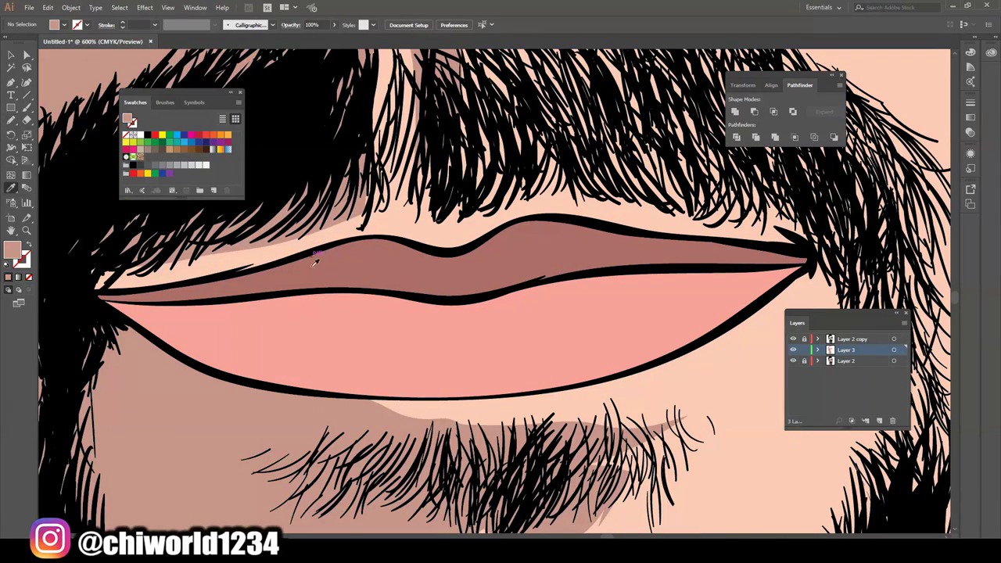
Step: Switch to a darker fill and draw shadow shapes along the upper lip
double_click(12, 249)
click(70, 94)
key(Return)
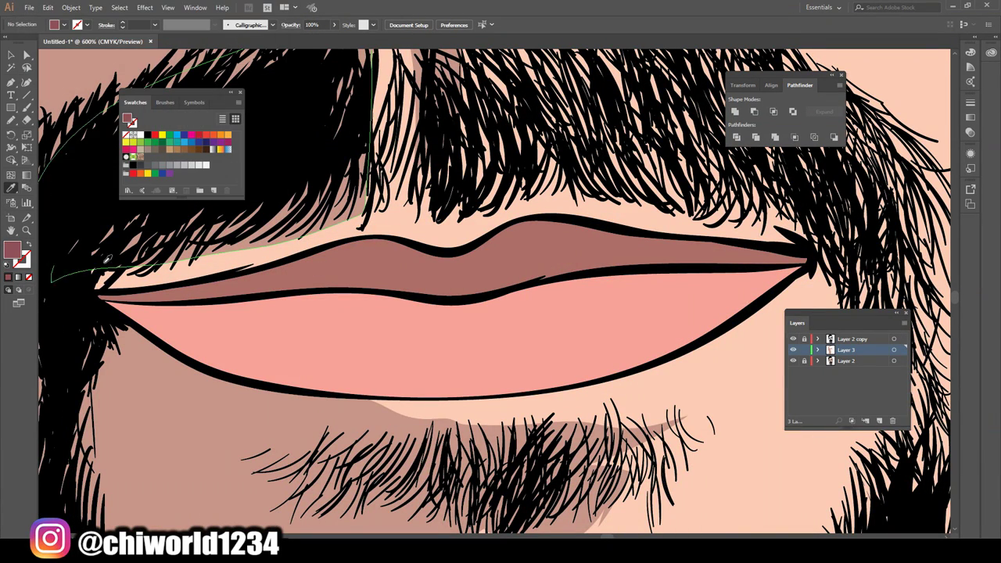
drag(90, 299, 288, 289)
drag(366, 247, 374, 249)
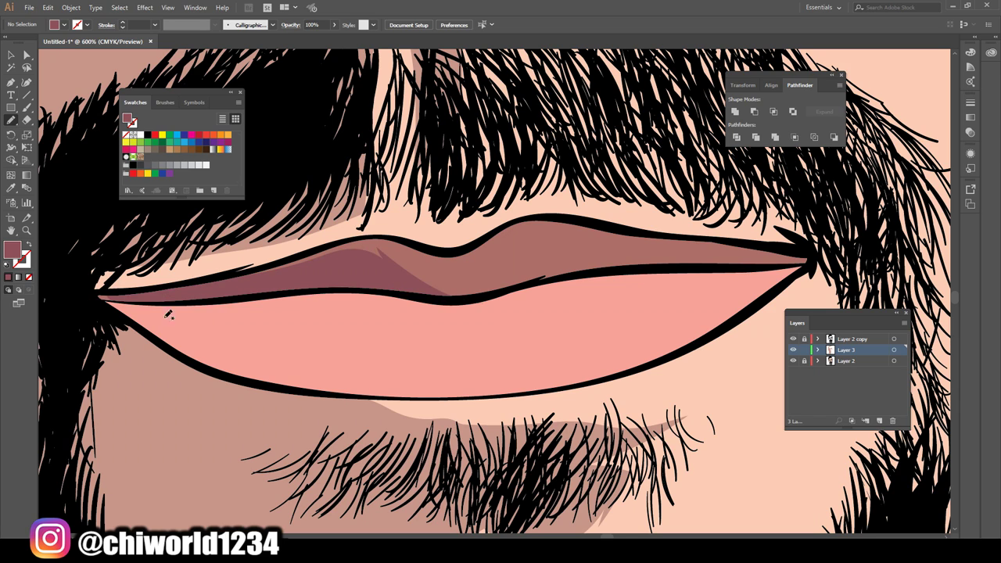
drag(262, 342, 258, 328)
scroll(352, 313, down, 3)
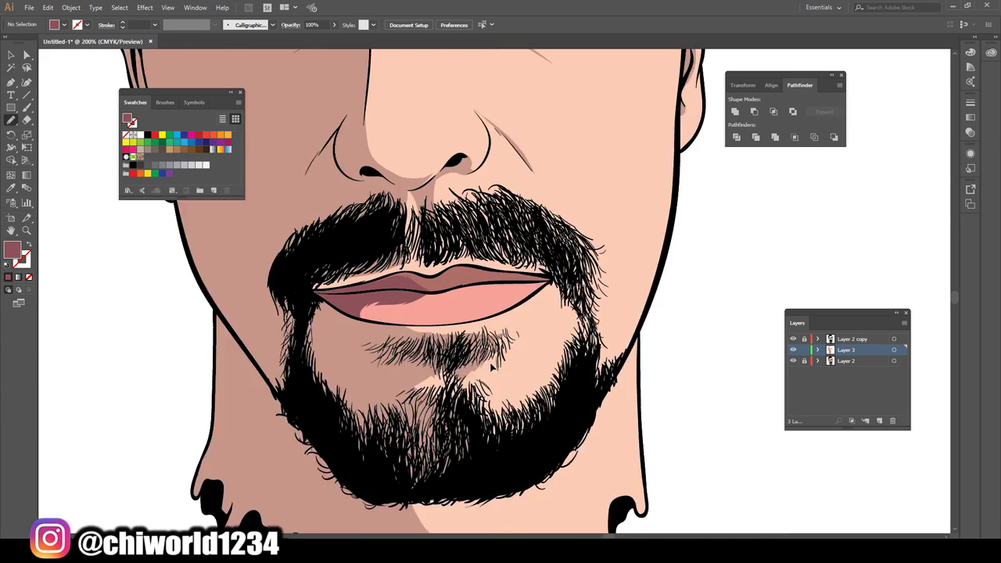
scroll(352, 313, up, 2)
drag(333, 302, 407, 294)
drag(319, 287, 317, 288)
scroll(380, 341, down, 8)
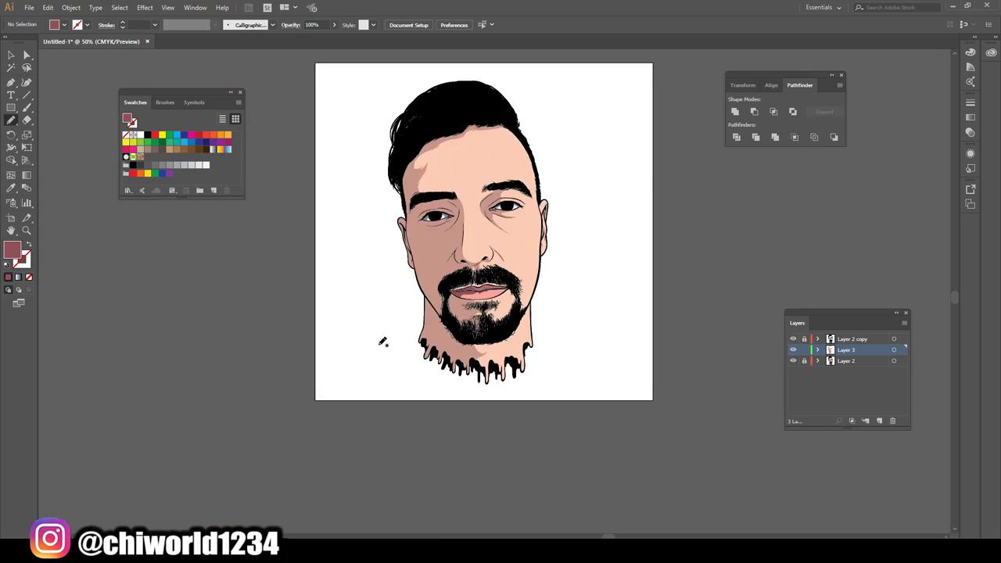
scroll(612, 353, up, 2)
Step: Select all the shading and adjust its dark red and purple-grey in Recolor Artwork
key(v)
key(ctrl+a)
key(ctrl+plus)
key(ctrl+plus)
click(71, 7)
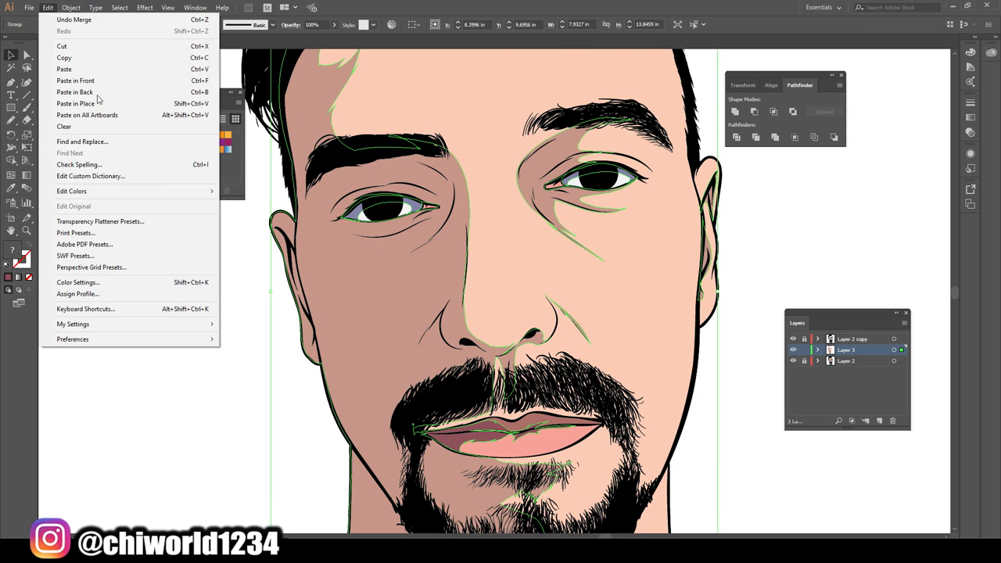
click(250, 317)
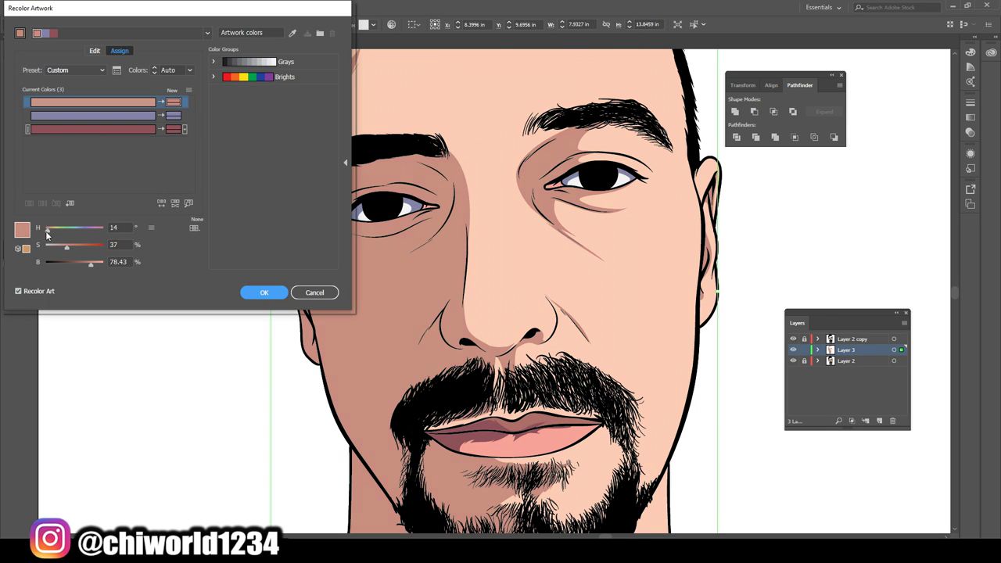
click(100, 129)
drag(71, 263, 74, 263)
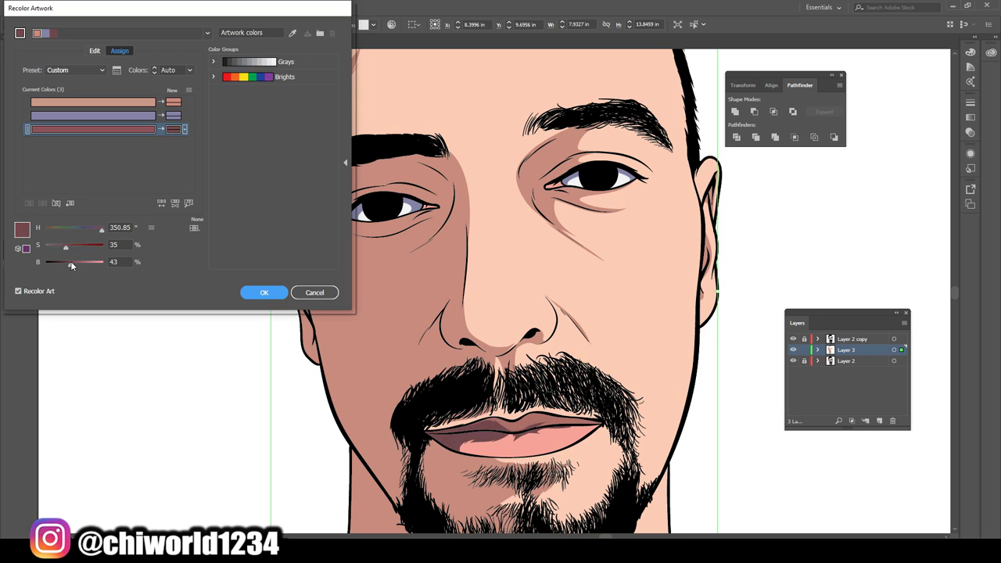
click(93, 115)
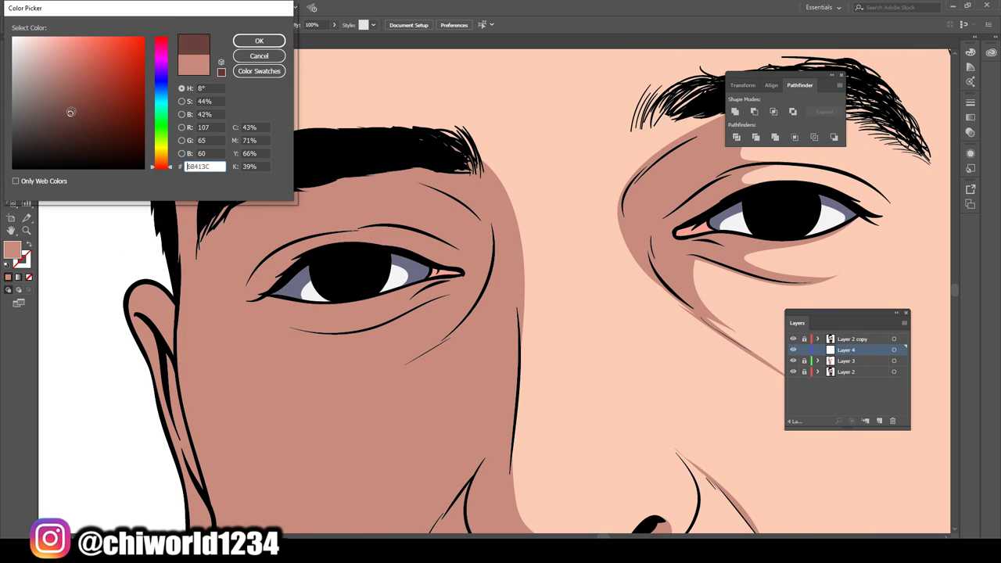
Step: Set the fill to 704343 and draw dark shadows beside the eye and on the upper eyelid
text(704343)
key(Return)
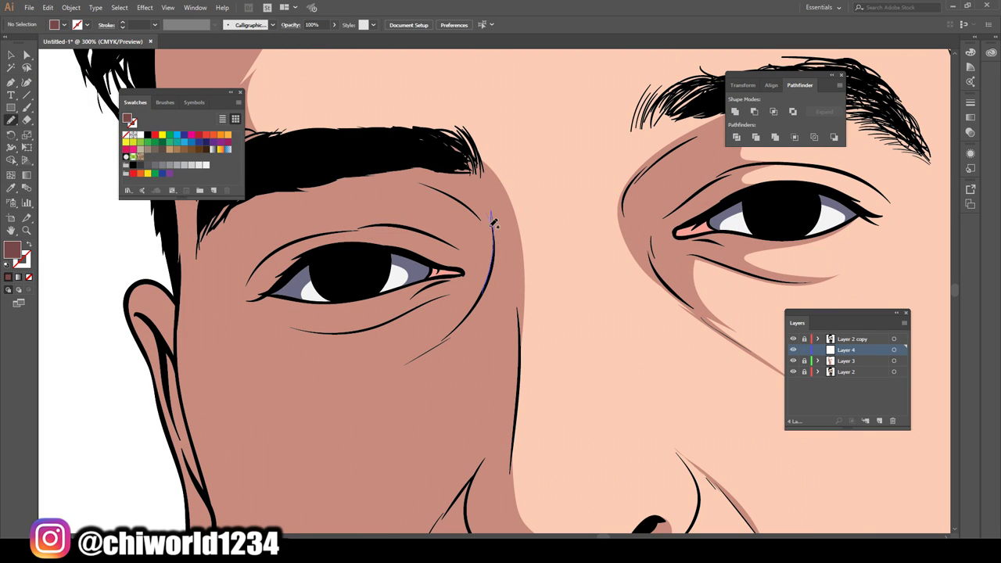
drag(473, 301, 427, 352)
key(ctrl+plus)
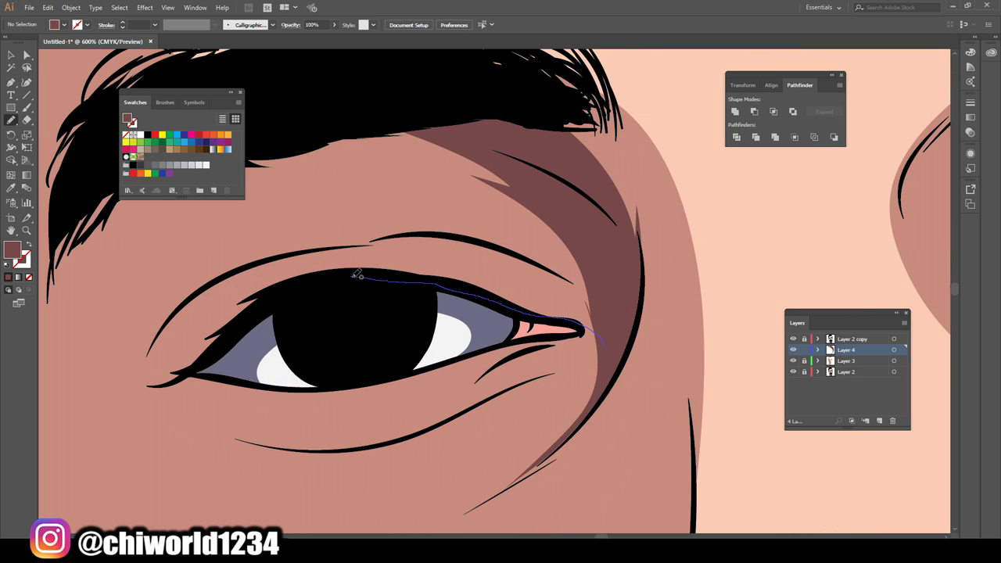
drag(330, 245, 327, 246)
drag(440, 204, 442, 205)
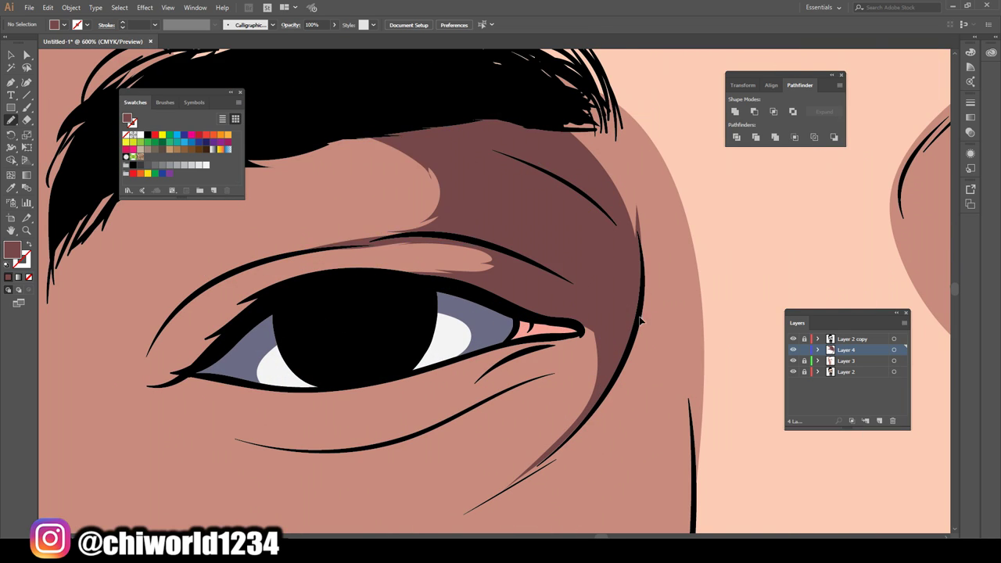
Step: Pencil in a dark brown shadow under the eye and another on the upper eyelid
scroll(573, 314, down, 3)
scroll(572, 314, up, 4)
drag(747, 200, 635, 245)
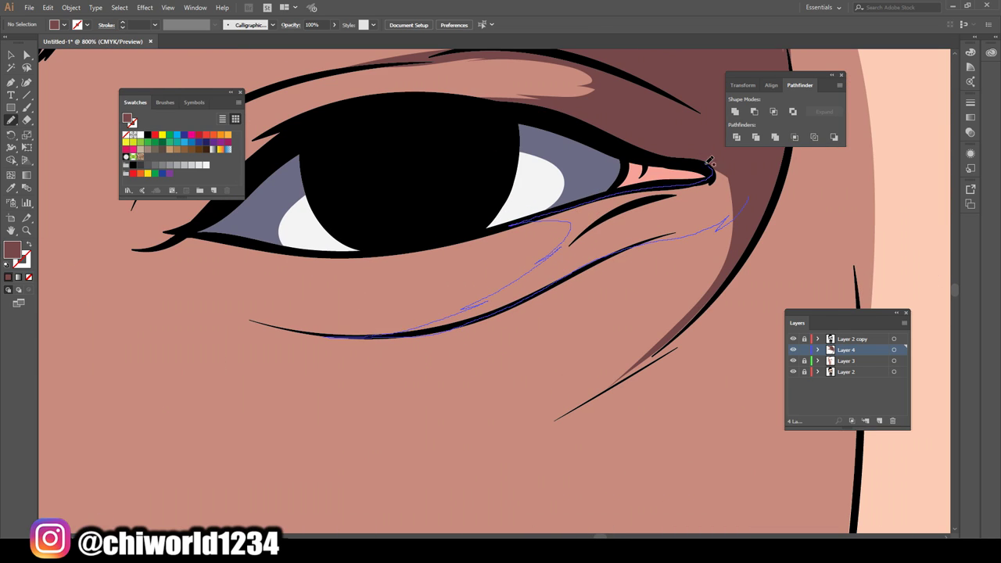
drag(710, 162, 710, 162)
scroll(662, 342, down, 3)
scroll(654, 331, up, 4)
drag(610, 252, 594, 205)
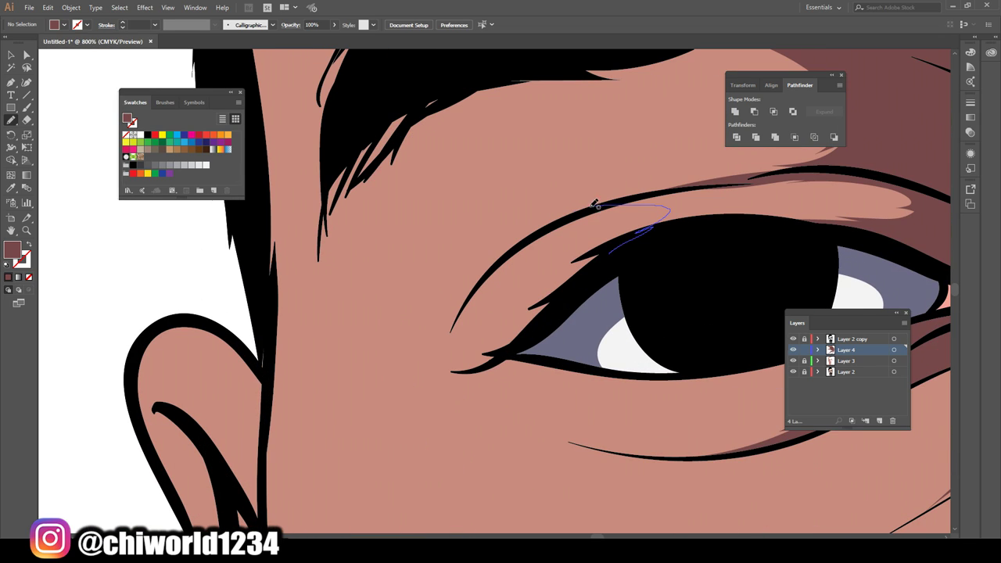
drag(615, 254, 616, 255)
Step: Add dark shadows at the inner eye corner, along the eyelid and under the eyebrow
drag(609, 254, 571, 226)
drag(562, 309, 562, 310)
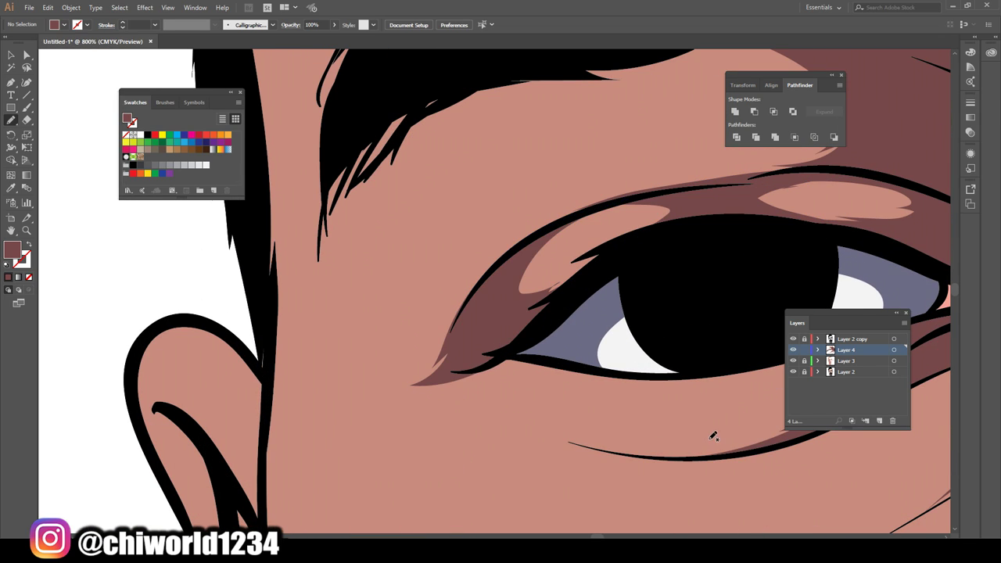
scroll(711, 429, down, 3)
scroll(626, 313, up, 3)
mouse_move(478, 156)
mouse_down()
mouse_move(516, 148)
mouse_move(507, 137)
mouse_up()
scroll(506, 138, down, 3)
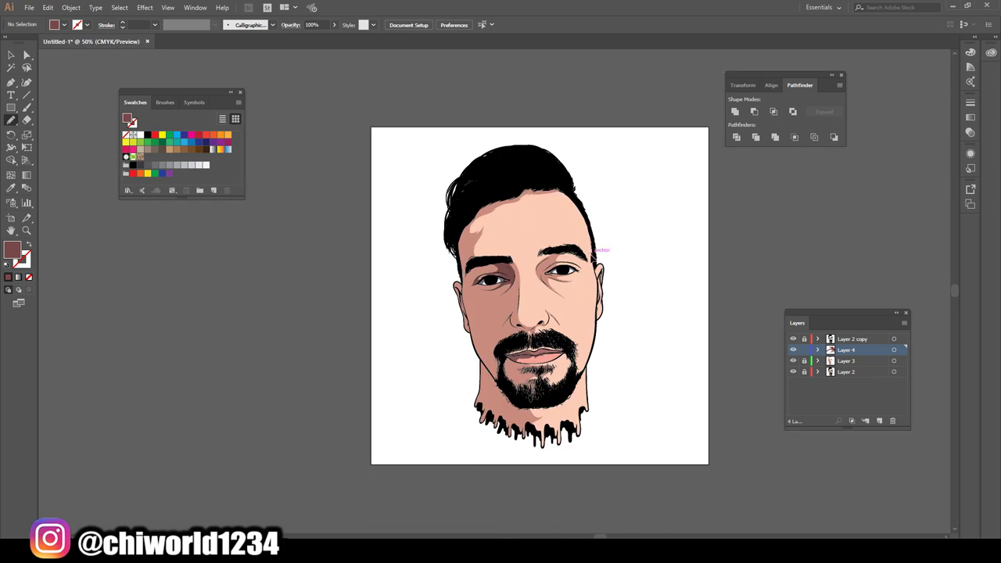
scroll(557, 241, up, 3)
drag(467, 302, 467, 302)
Step: Shade along the hairline and the lower left side of the eye
scroll(467, 302, down, 2)
scroll(501, 234, down, 1)
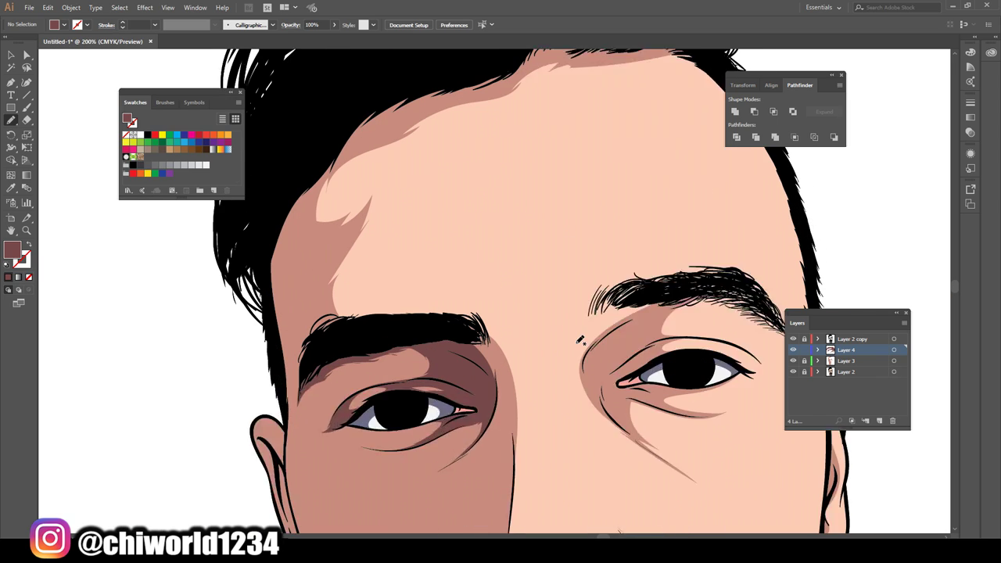
scroll(595, 125, up, 2)
drag(673, 95, 538, 124)
drag(272, 350, 272, 349)
scroll(272, 350, down, 2)
scroll(617, 248, up, 2)
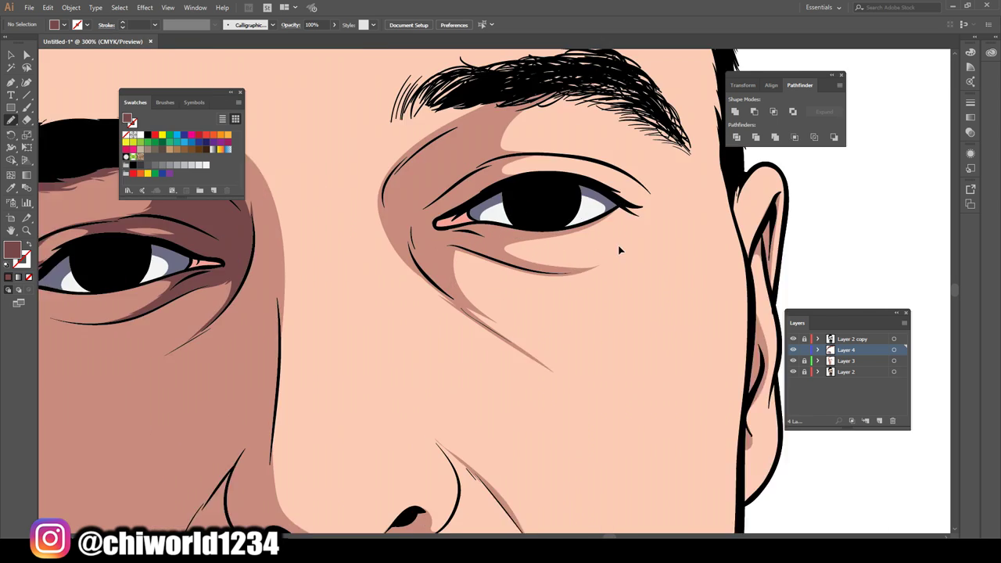
scroll(418, 265, up, 2)
drag(296, 304, 280, 395)
Step: Draw shadows on the upper eyelid, above the right eye, in the eye socket and inside the nostril
scroll(476, 413, down, 2)
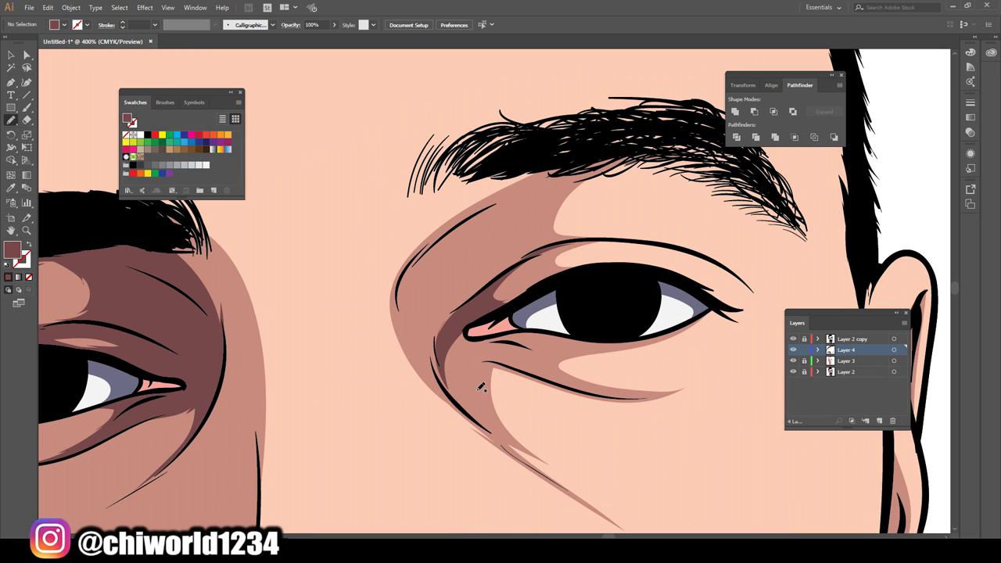
drag(502, 195, 502, 196)
drag(547, 250, 483, 236)
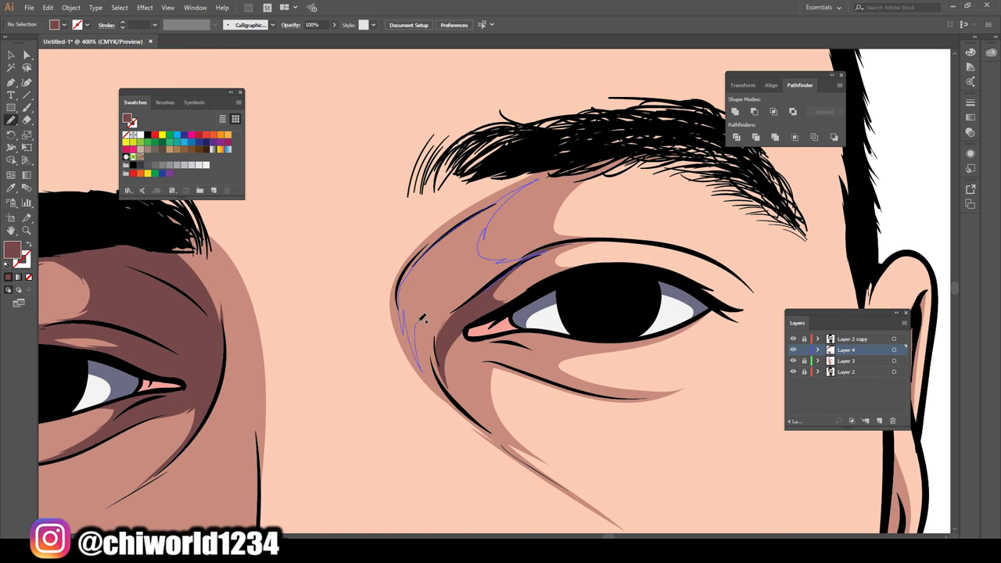
drag(422, 317, 426, 368)
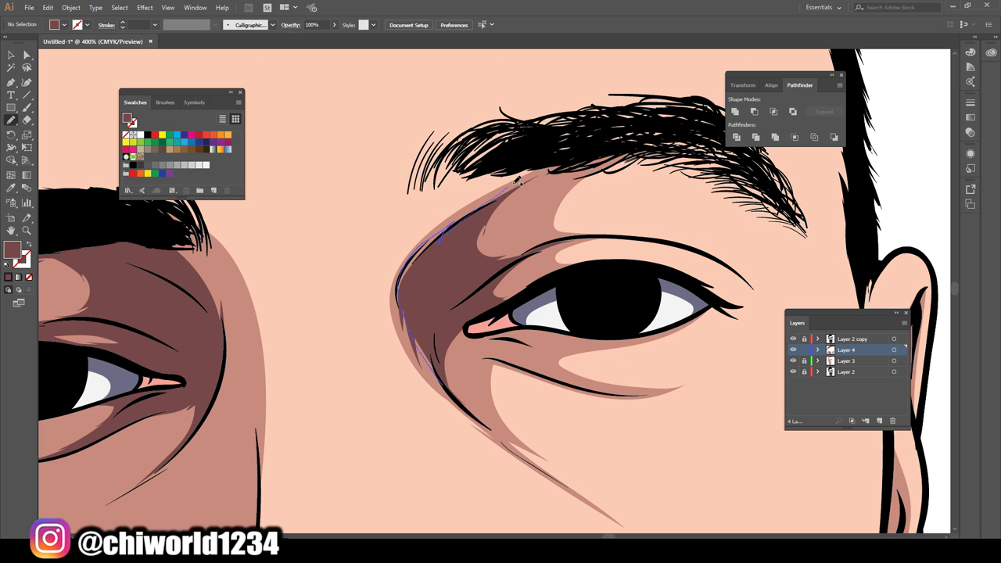
scroll(450, 303, down, 10)
scroll(572, 283, up, 3)
scroll(573, 283, up, 3)
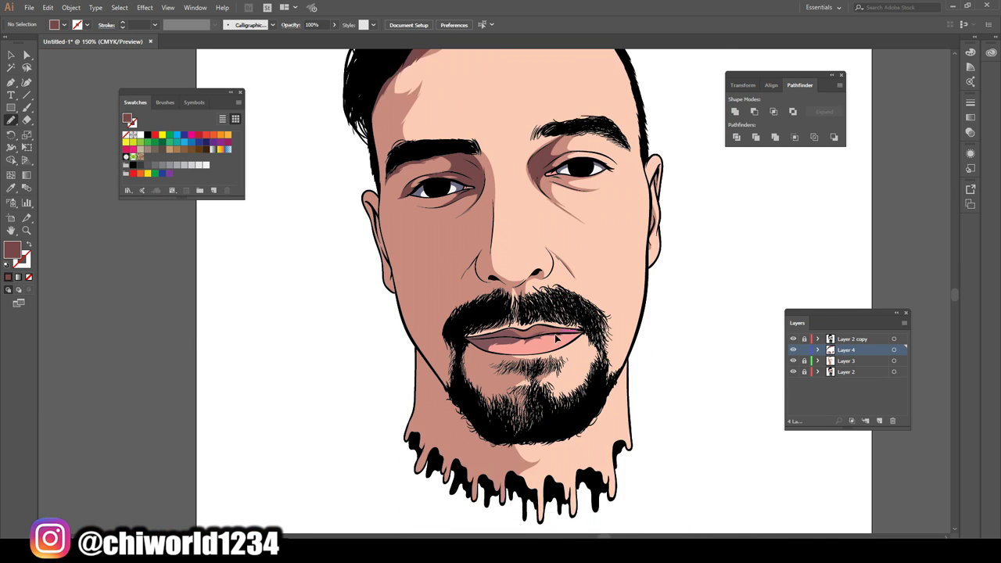
scroll(573, 284, up, 3)
mouse_move(467, 255)
mouse_down()
mouse_move(462, 225)
mouse_move(453, 234)
mouse_up()
scroll(452, 234, down, 5)
scroll(452, 234, up, 4)
scroll(548, 258, down, 4)
scroll(612, 268, up, 4)
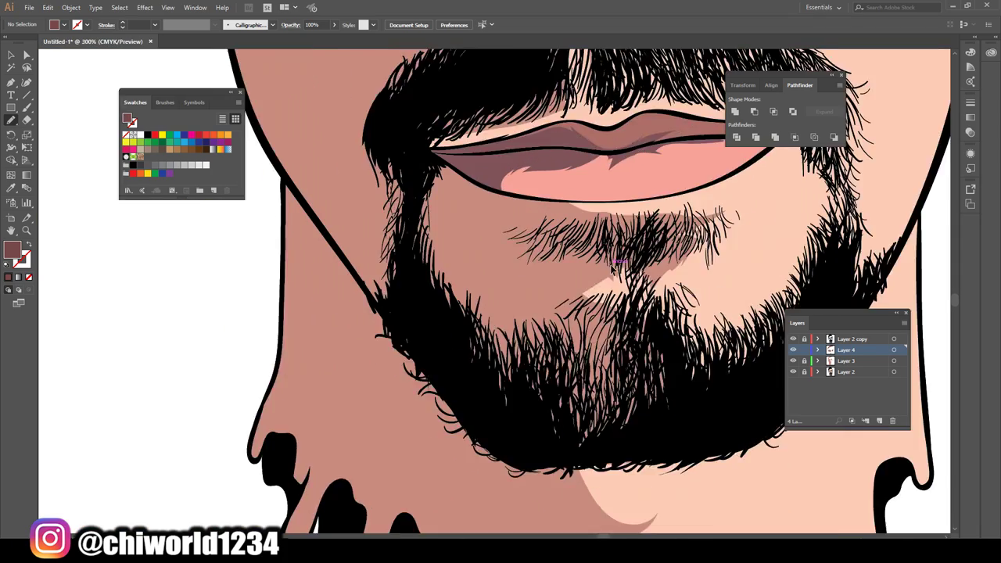
scroll(613, 268, down, 4)
scroll(414, 190, up, 4)
scroll(543, 230, down, 6)
scroll(552, 231, up, 2)
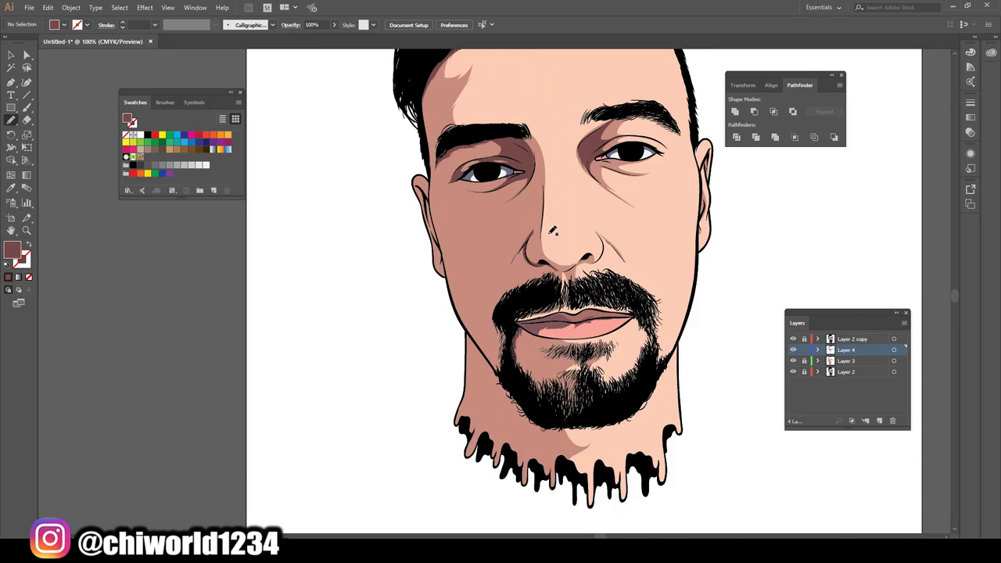
scroll(470, 212, up, 5)
scroll(521, 201, down, 1)
scroll(641, 351, down, 4)
scroll(648, 339, up, 5)
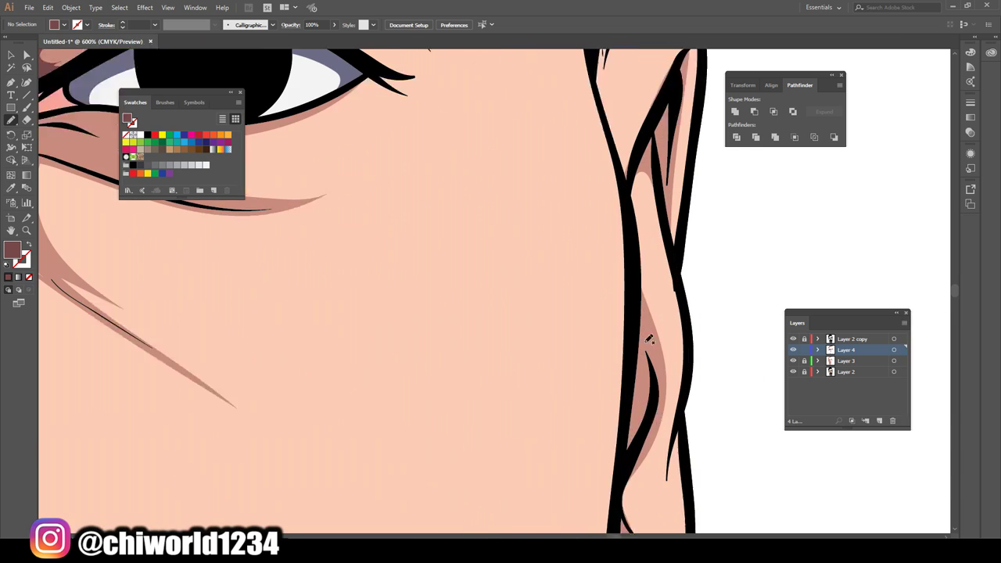
scroll(649, 339, down, 3)
scroll(649, 252, down, 3)
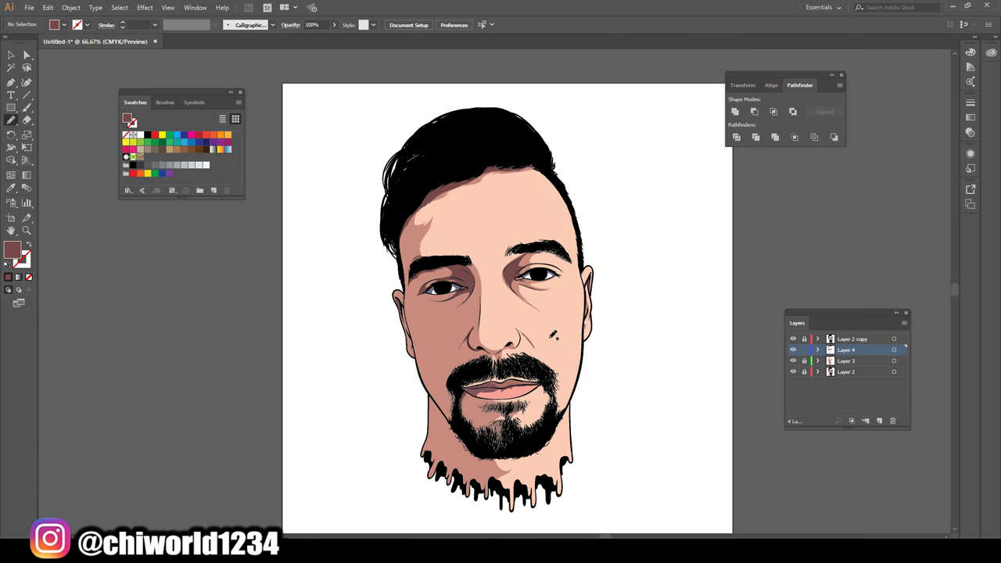
scroll(553, 335, up, 5)
scroll(485, 295, down, 2)
scroll(649, 391, down, 3)
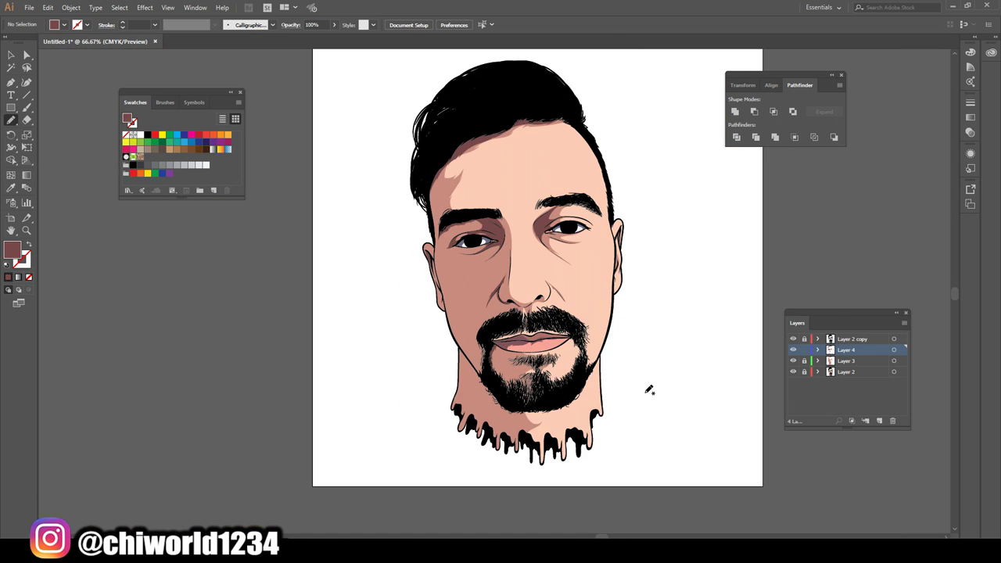
scroll(708, 370, up, 1)
Step: Add Layer 5 and paint brown shading under the eye, along the nose crease and under the lip
click(881, 420)
scroll(407, 291, up, 1)
scroll(407, 290, up, 1)
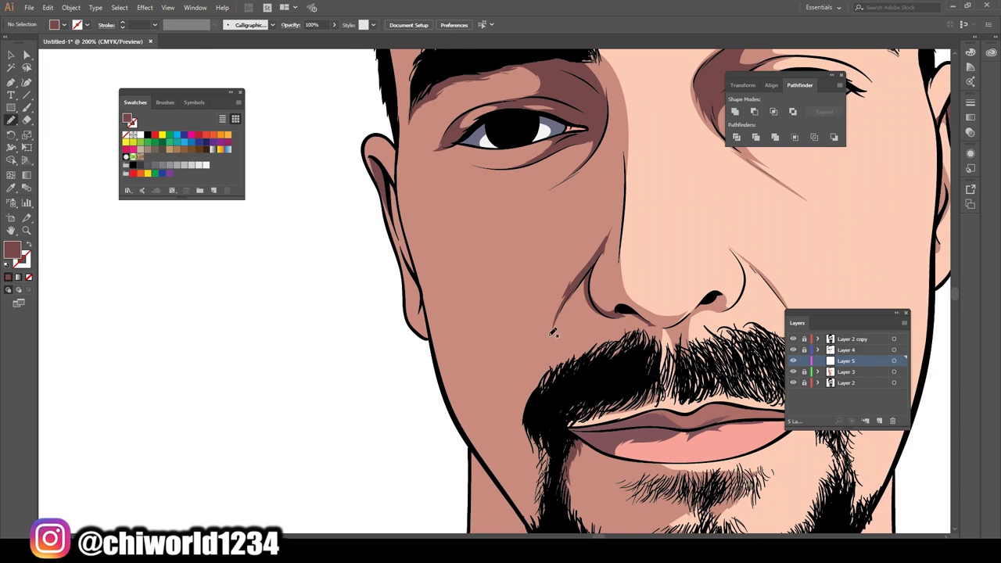
scroll(548, 297, up, 1)
double_click(12, 249)
click(259, 55)
scroll(617, 240, up, 3)
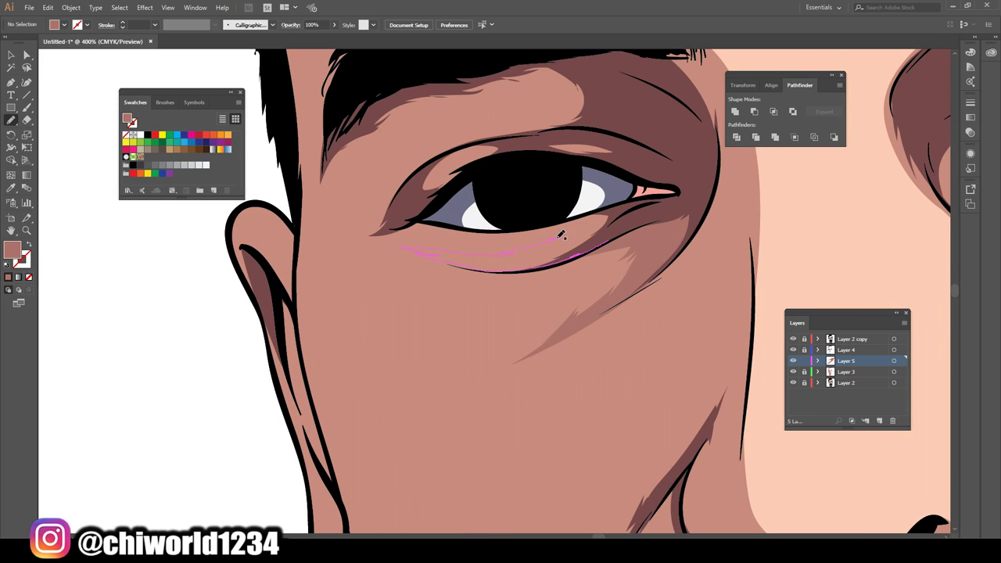
drag(579, 251, 509, 267)
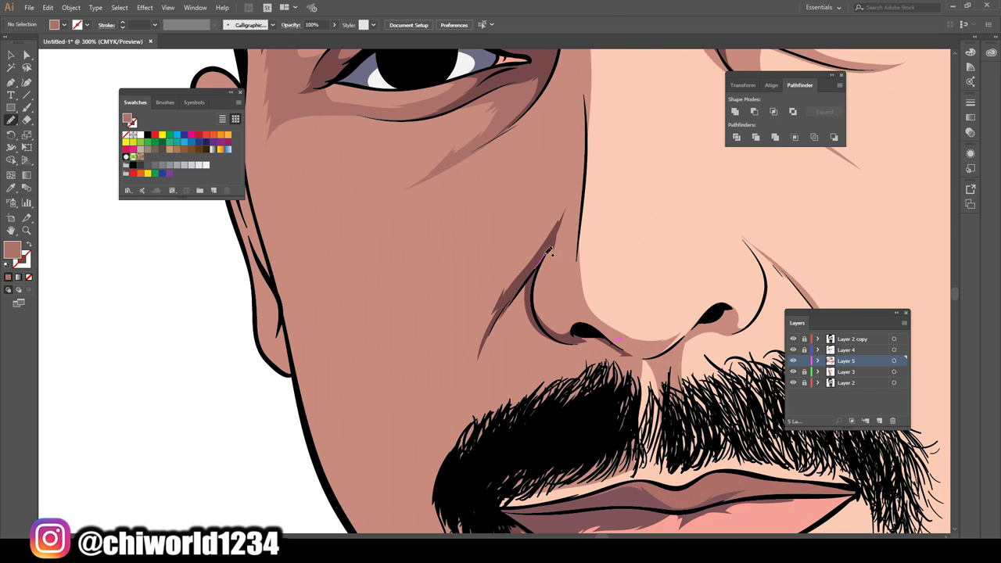
drag(482, 314, 473, 329)
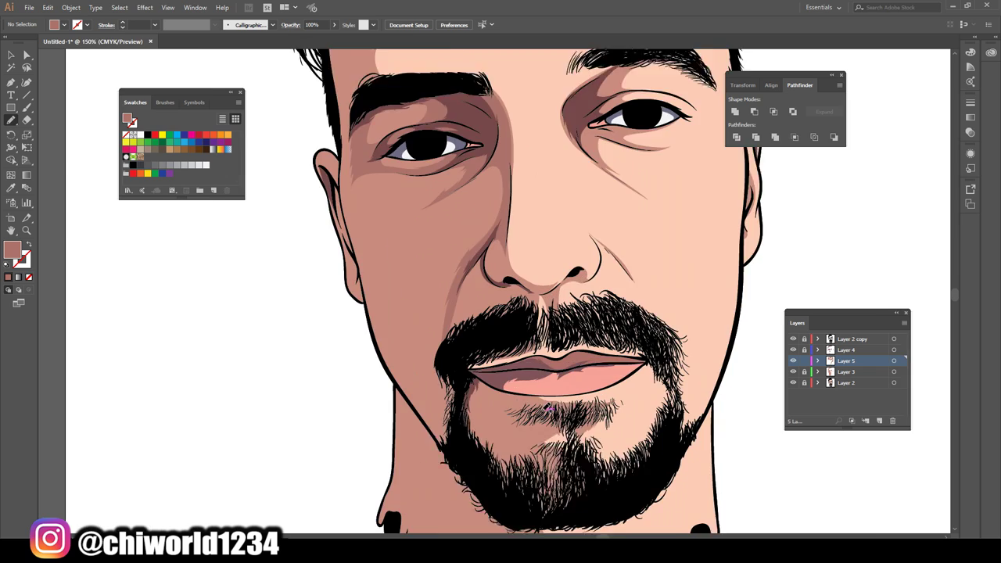
drag(561, 329, 532, 227)
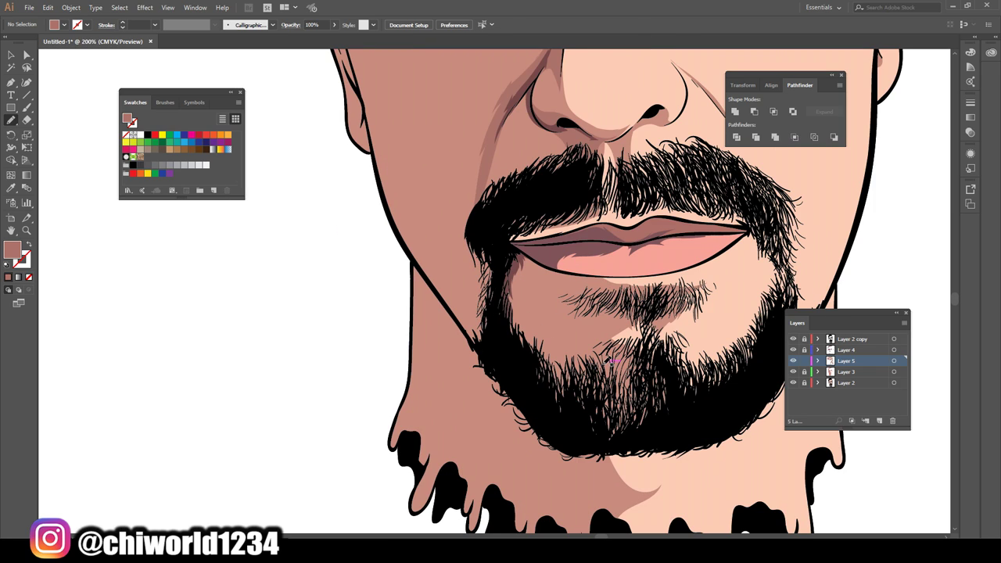
drag(542, 385, 491, 408)
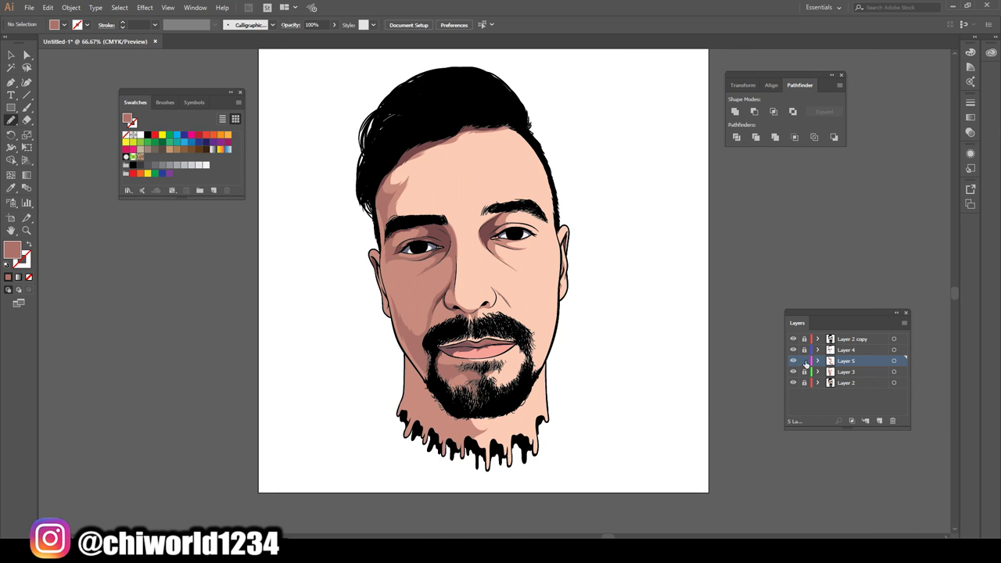
Step: Recolor the selected artwork, setting the darkest skin tone to 42% saturation and 72% brightness
key(ctrl+a)
click(48, 7)
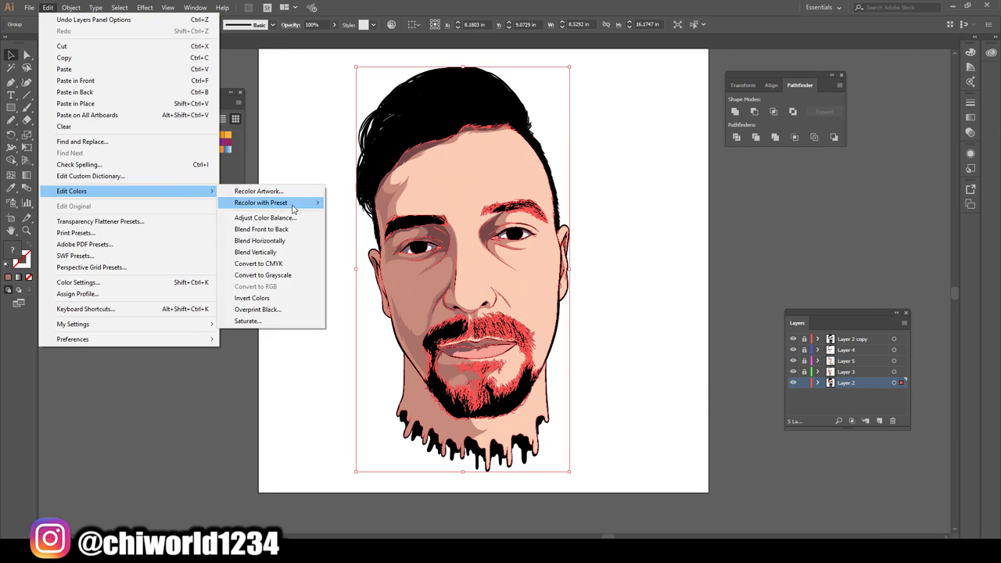
click(258, 188)
drag(78, 245, 62, 249)
click(54, 115)
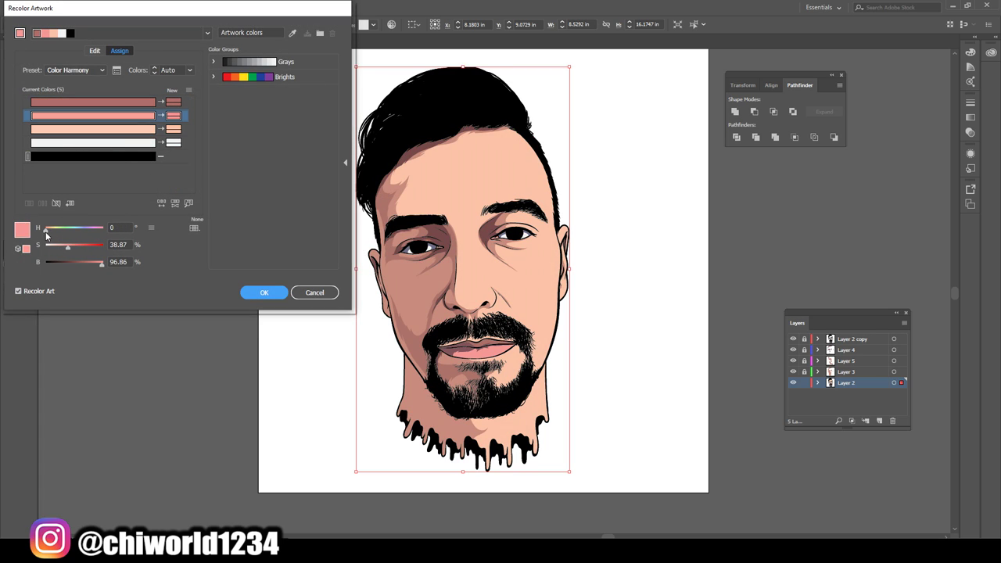
drag(74, 248, 76, 248)
drag(84, 263, 83, 266)
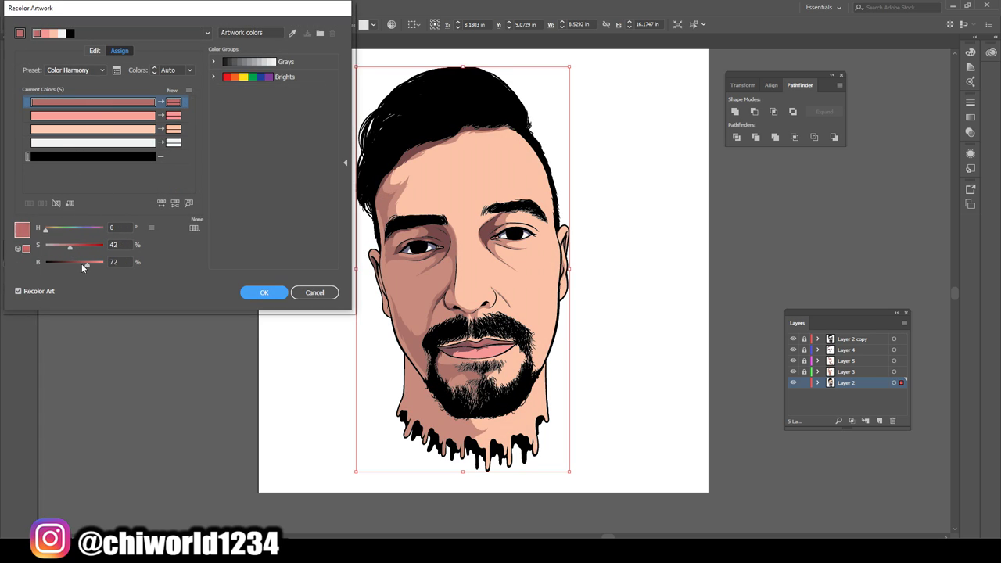
click(264, 293)
Step: Create Layer 6 for highlights and set the fill colour to light peach E0A694
key(ctrl+1)
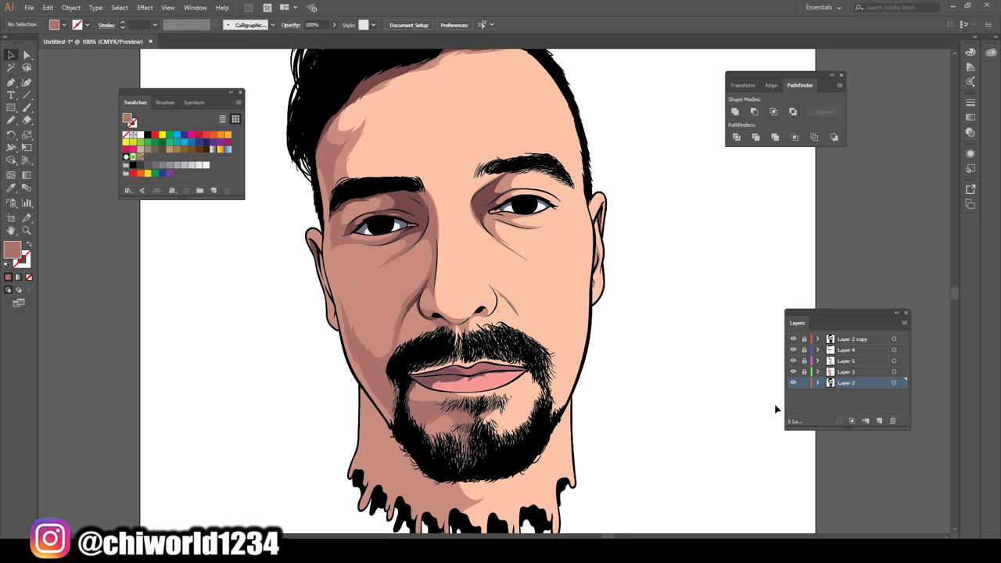
click(879, 421)
key(i)
click(438, 117)
double_click(12, 249)
click(60, 54)
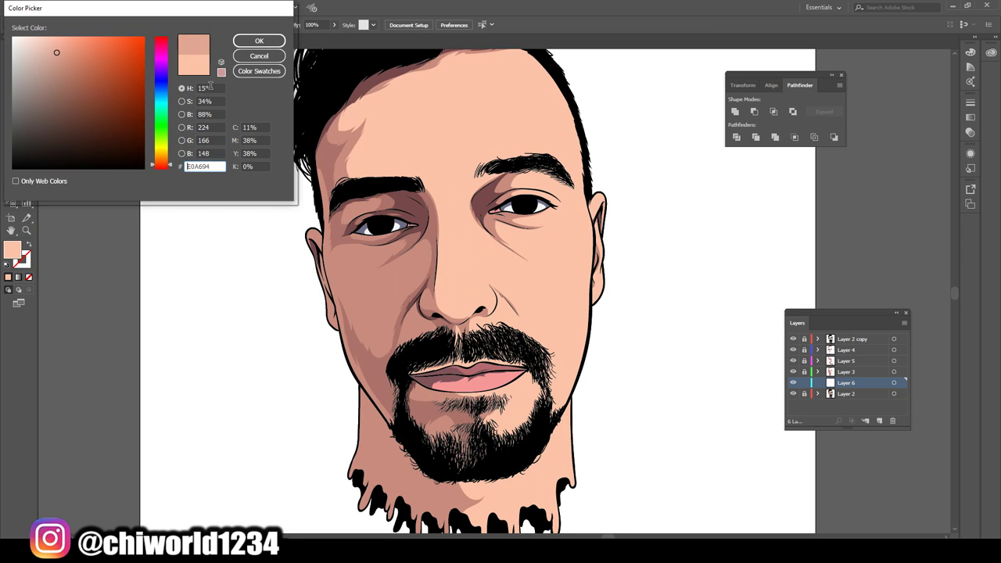
key(Return)
Step: Paint peach highlights down the nose and on the forehead
key(ctrl+0)
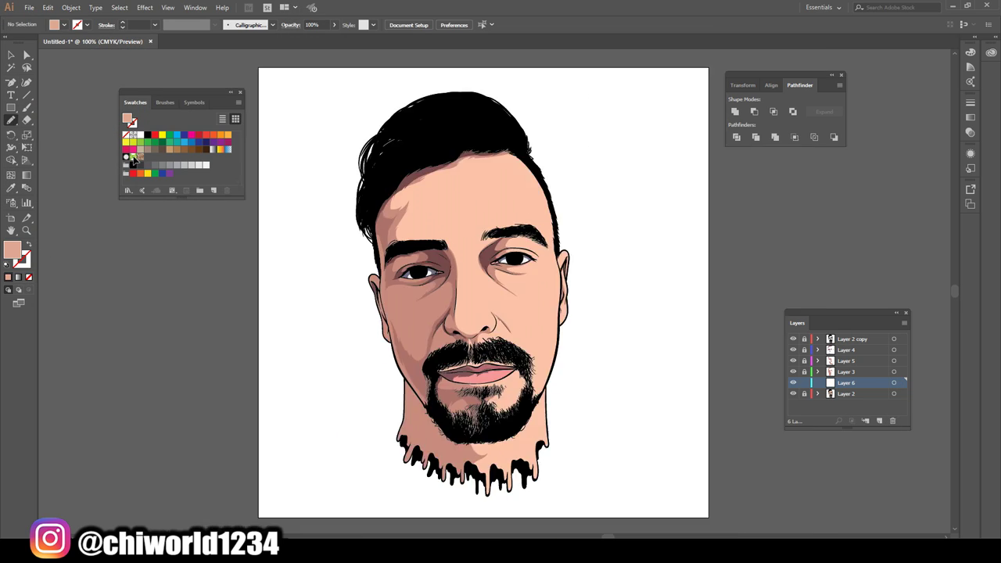
key(ctrl+plus)
drag(401, 402, 421, 455)
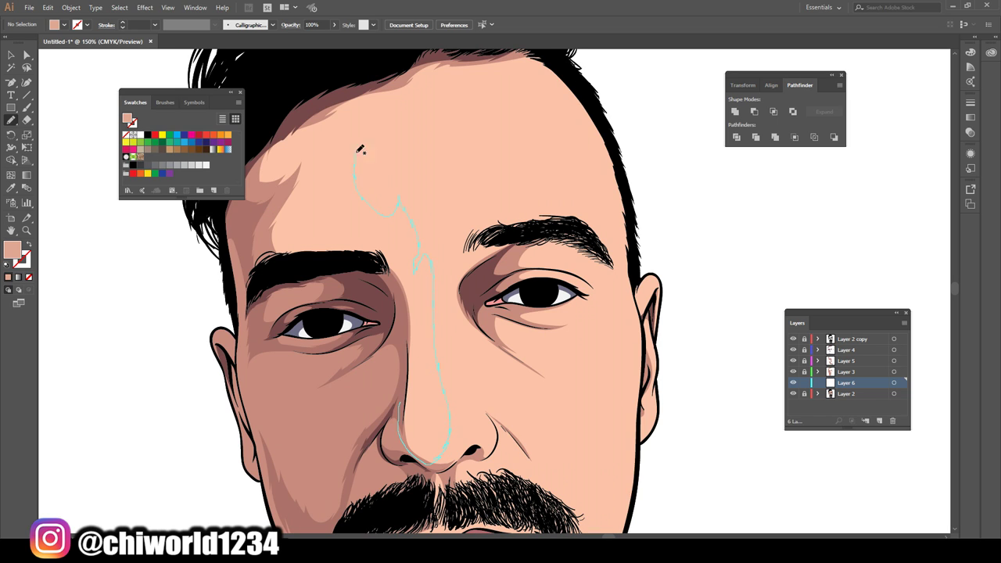
drag(359, 148, 359, 152)
key(ctrl+0)
key(ctrl+plus)
key(ctrl+plus)
key(ctrl+plus)
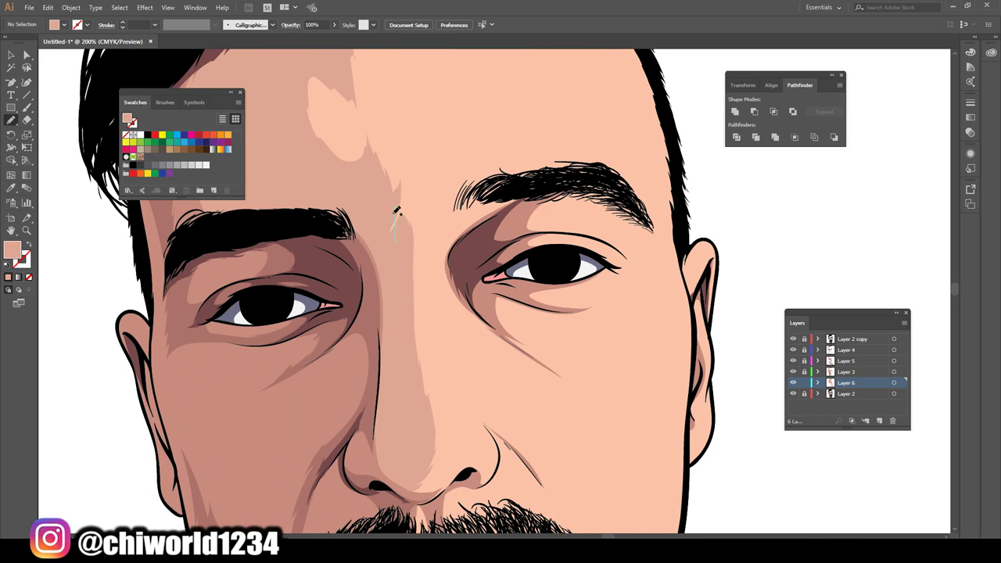
key(ctrl+minus)
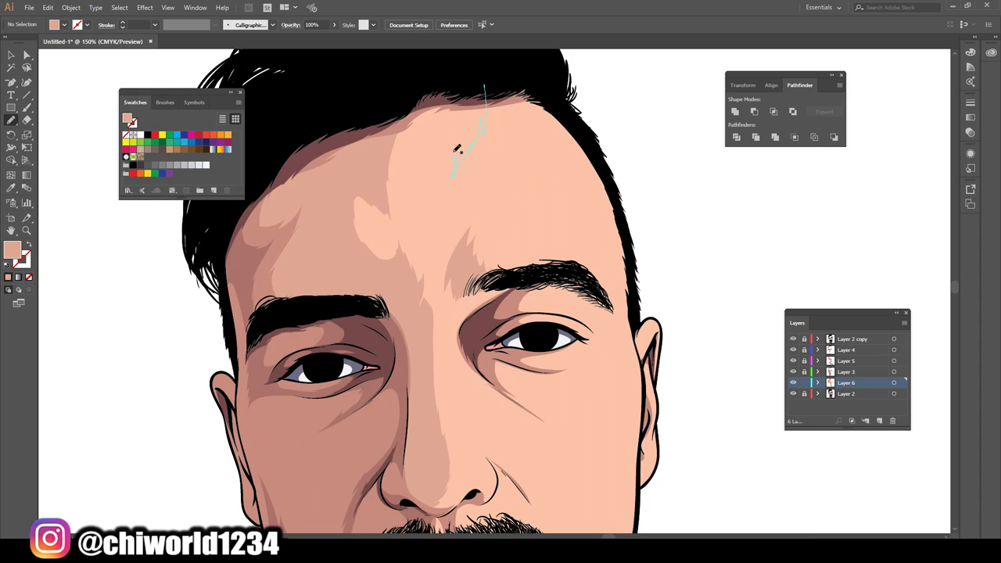
drag(458, 148, 454, 156)
Step: Add peach highlights at the nostril, near the eye and from the brow to the inner eye corner
key(ctrl+0)
key(ctrl+plus)
key(ctrl+plus)
key(ctrl+plus)
scroll(599, 284, down, 1)
drag(479, 424, 497, 397)
key(ctrl+0)
key(ctrl+plus)
key(ctrl+plus)
key(ctrl+plus)
drag(453, 182, 454, 183)
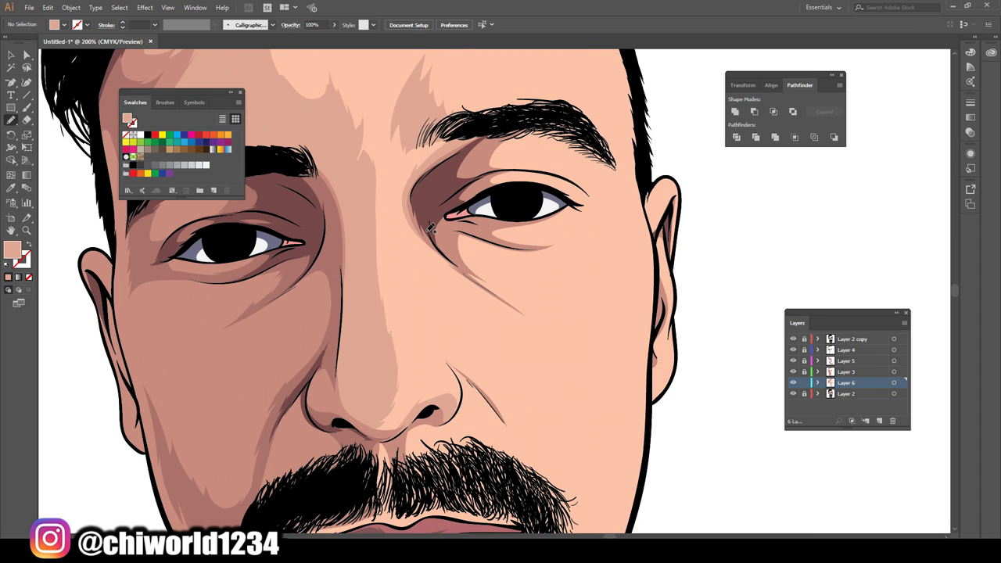
key(ctrl+plus)
key(ctrl+plus)
Step: Add peach highlights under the eye, beside the nose and on the lip
key(ctrl+plus)
scroll(485, 272, up, 5)
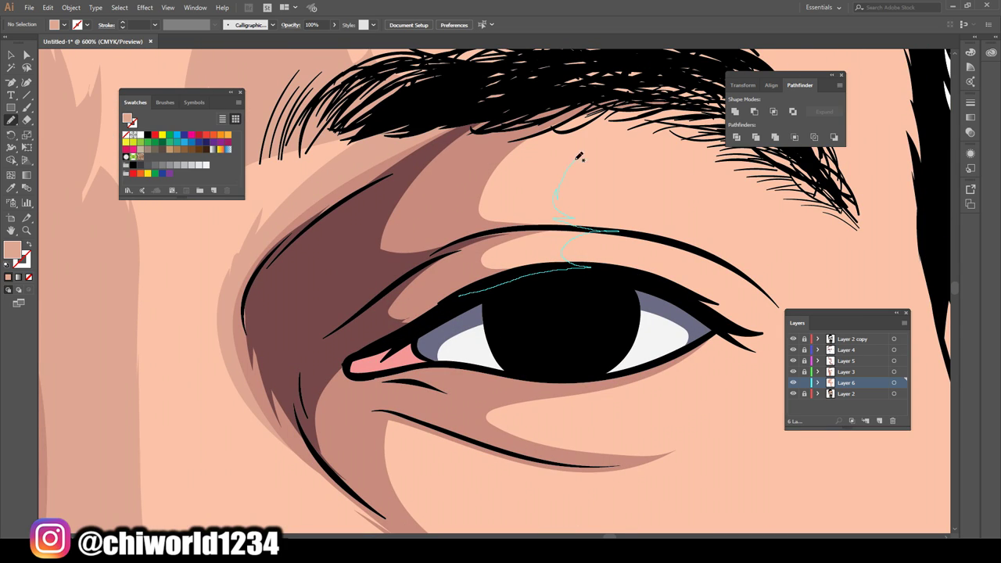
drag(578, 157, 426, 300)
key(ctrl+0)
key(ctrl+plus)
key(ctrl+plus)
key(ctrl+plus)
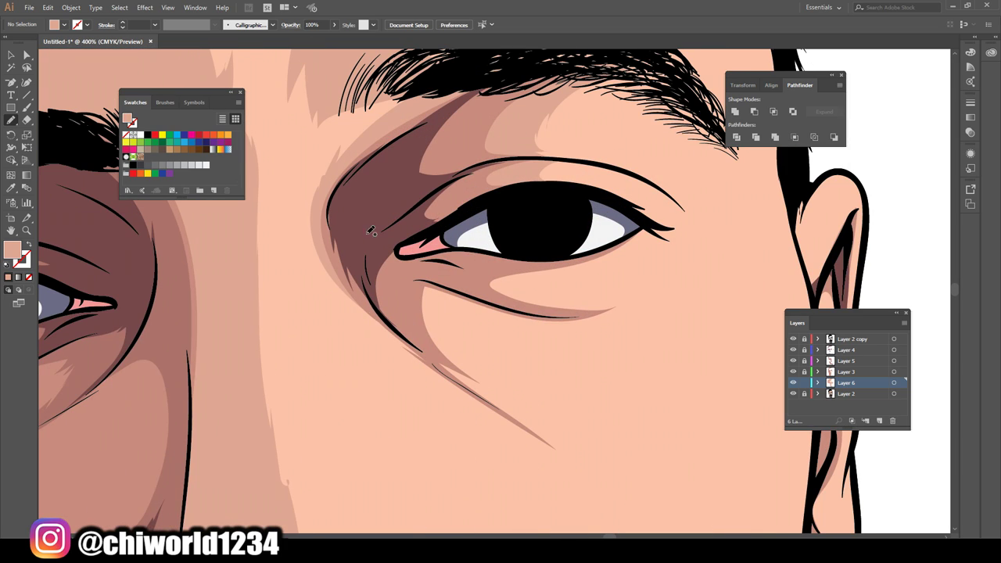
drag(351, 205, 352, 207)
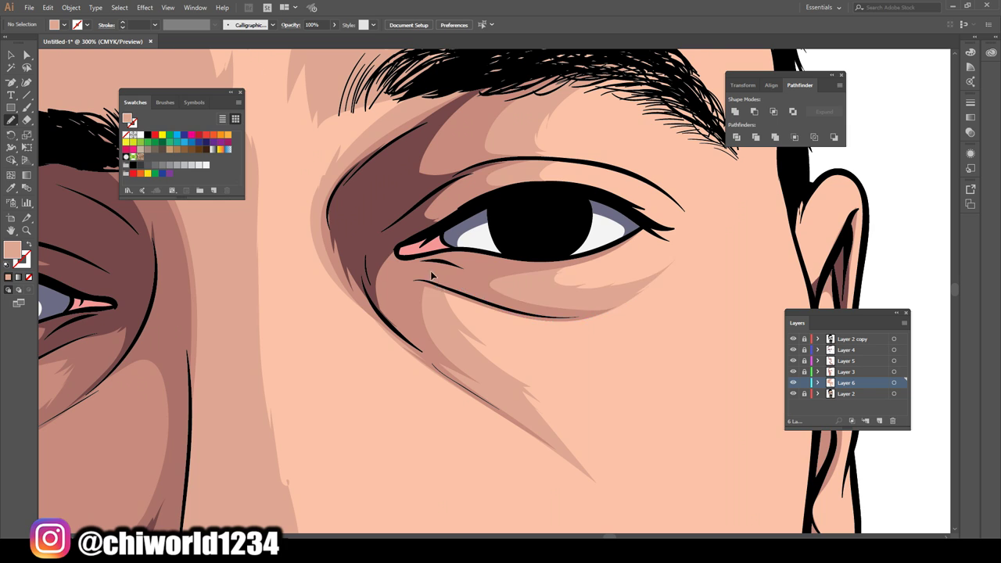
key(ctrl+0)
key(ctrl+plus)
key(ctrl+plus)
drag(567, 405, 567, 405)
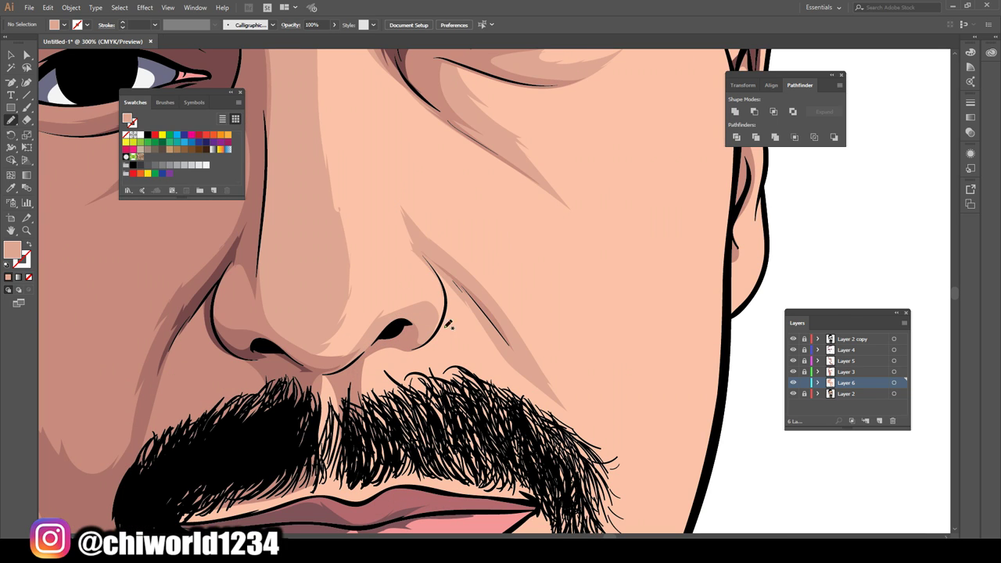
key(ctrl+0)
key(ctrl+plus)
key(ctrl+plus)
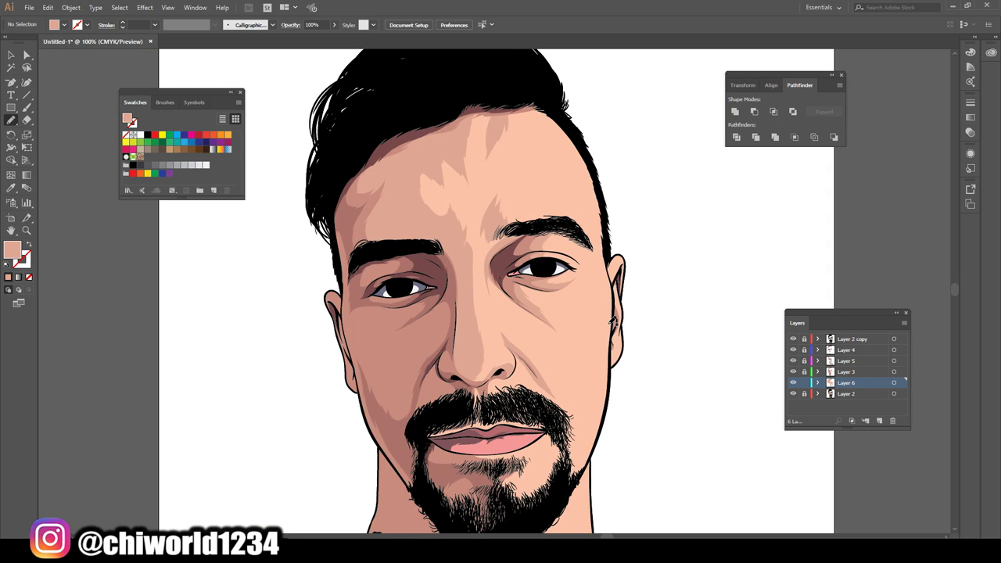
key(ctrl+plus)
key(ctrl+plus)
drag(440, 305, 441, 305)
Step: Add a peach highlight to the chin drips, then review the whole portrait
key(ctrl+0)
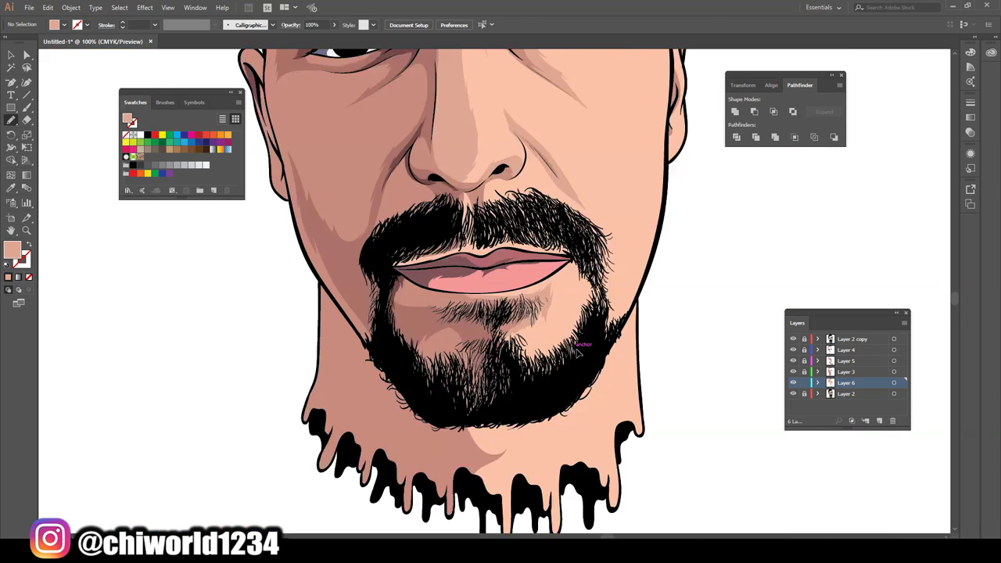
key(ctrl+plus)
key(ctrl+plus)
key(ctrl+plus)
drag(514, 378, 514, 379)
key(ctrl+0)
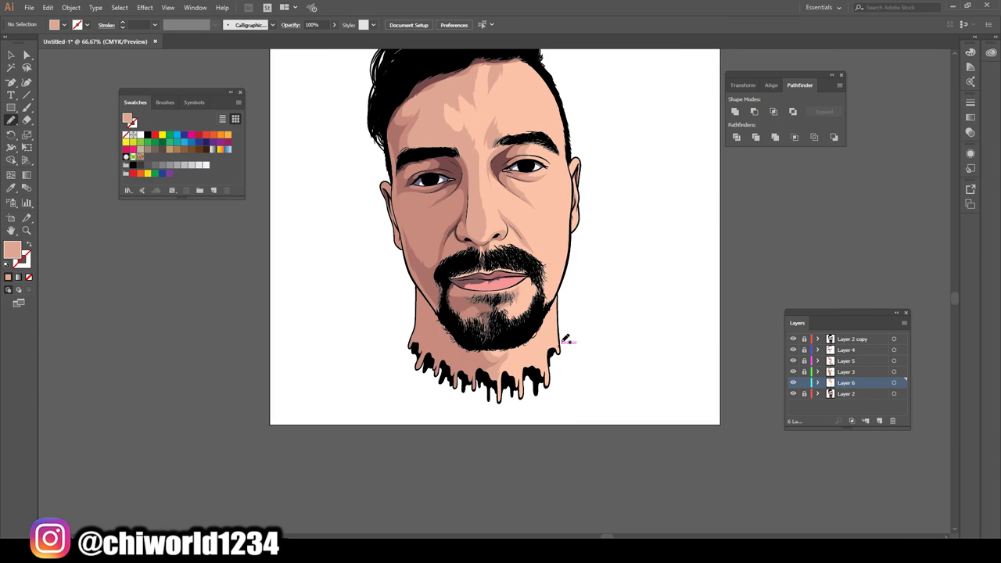
key(ctrl+plus)
key(ctrl+plus)
key(ctrl+plus)
key(ctrl+0)
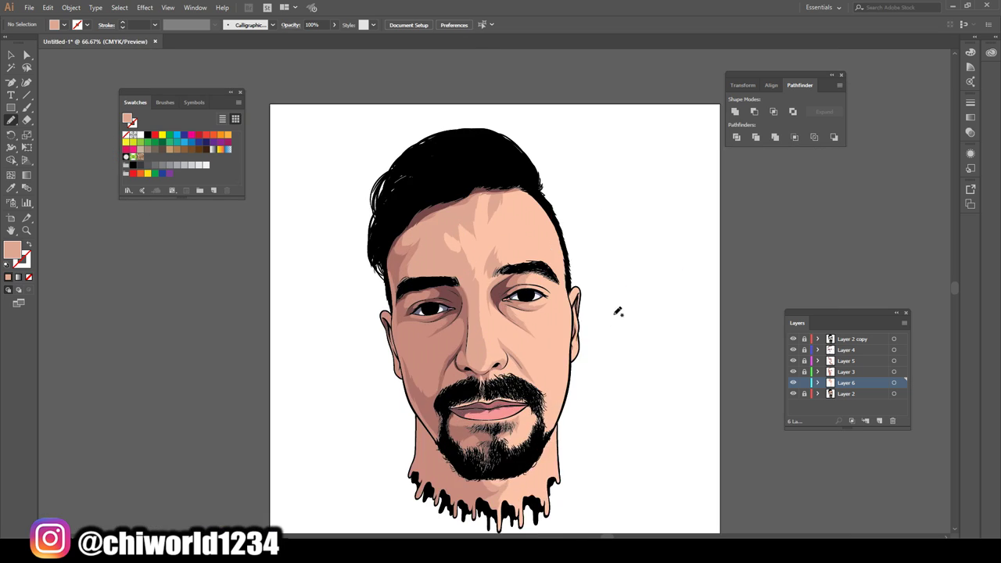
key(ctrl+minus)
key(ctrl+plus)
key(ctrl+plus)
key(ctrl+0)
key(ctrl+1)
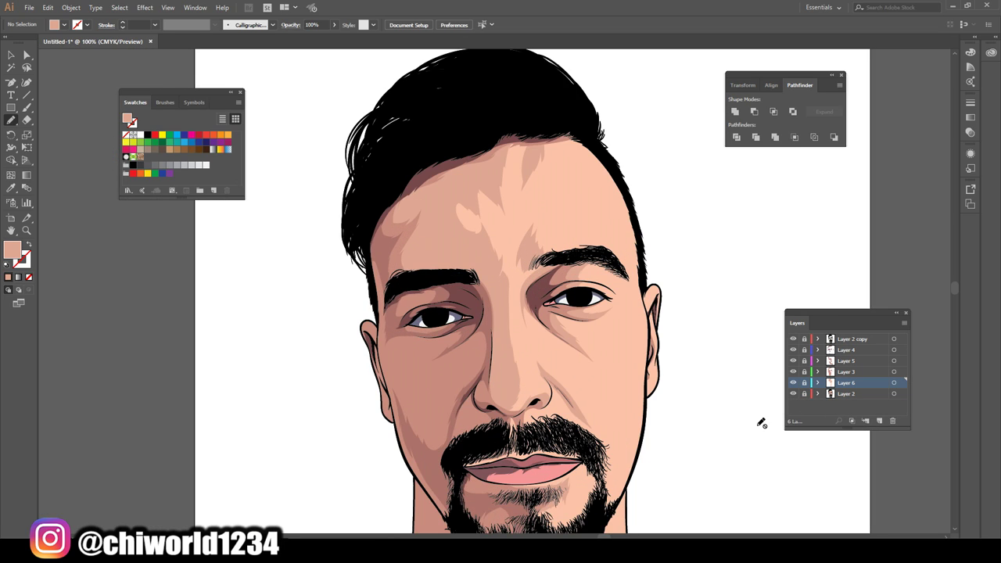
scroll(697, 423, down, 1)
Step: Add a new layer and set the fill to a light peach
click(880, 420)
key(ctrl+plus)
key(ctrl+plus)
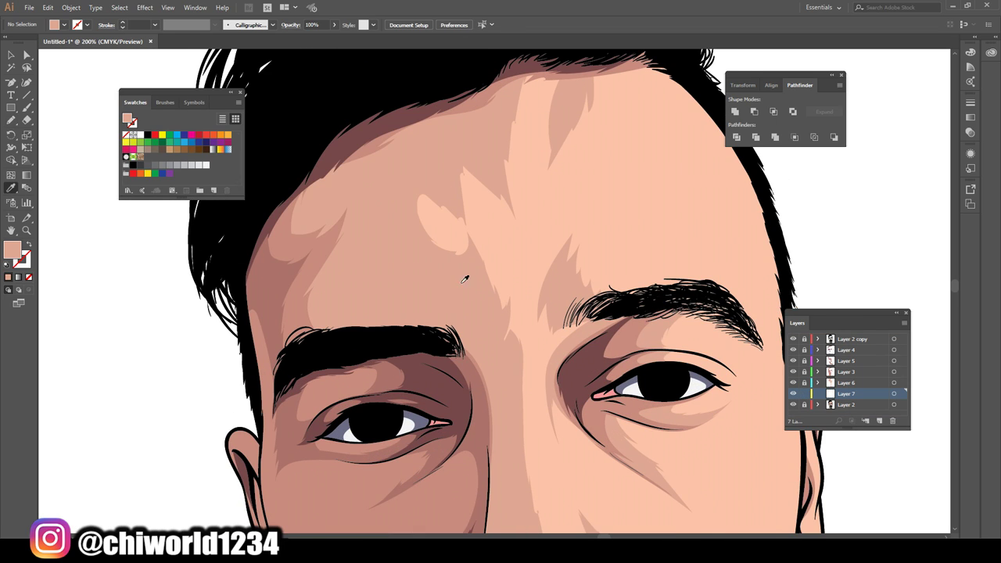
key(i)
click(464, 277)
double_click(12, 248)
click(259, 41)
Step: Pencil peach highlight shapes on the forehead, beside the nose and on the cheek
key(n)
drag(604, 305, 586, 247)
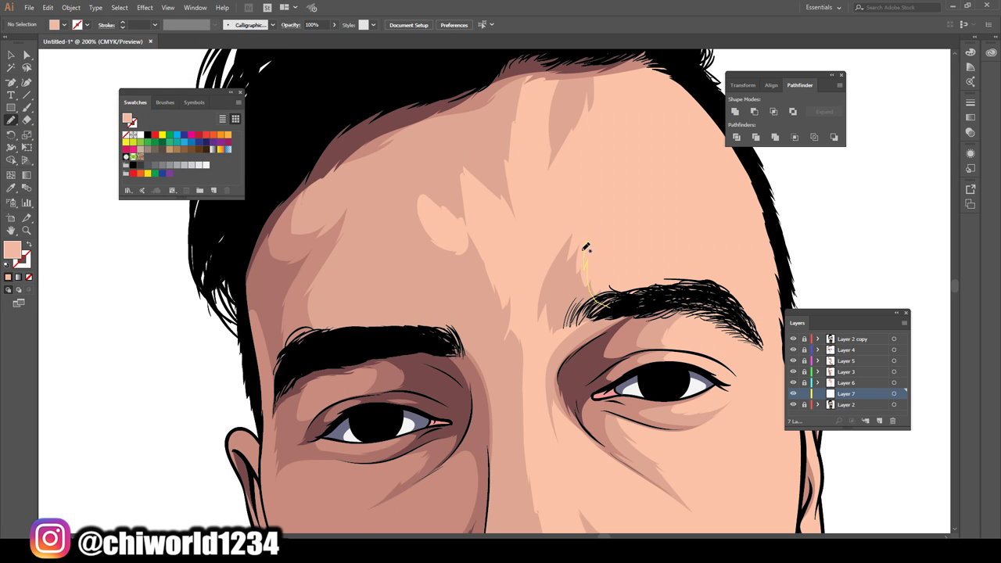
mouse_move(575, 68)
mouse_down()
mouse_move(443, 261)
mouse_move(516, 357)
mouse_up()
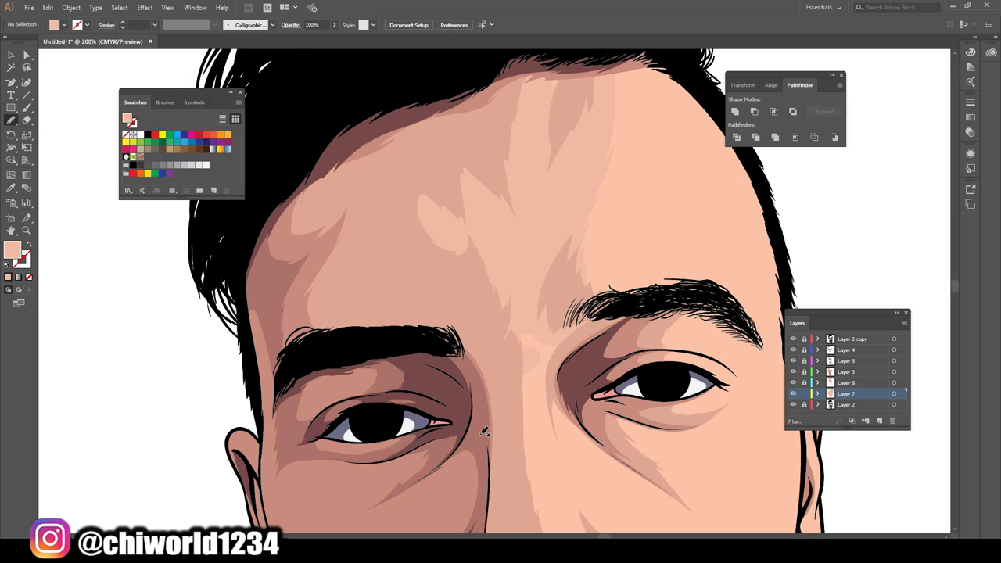
scroll(553, 311, down, 2)
scroll(638, 322, up, 3)
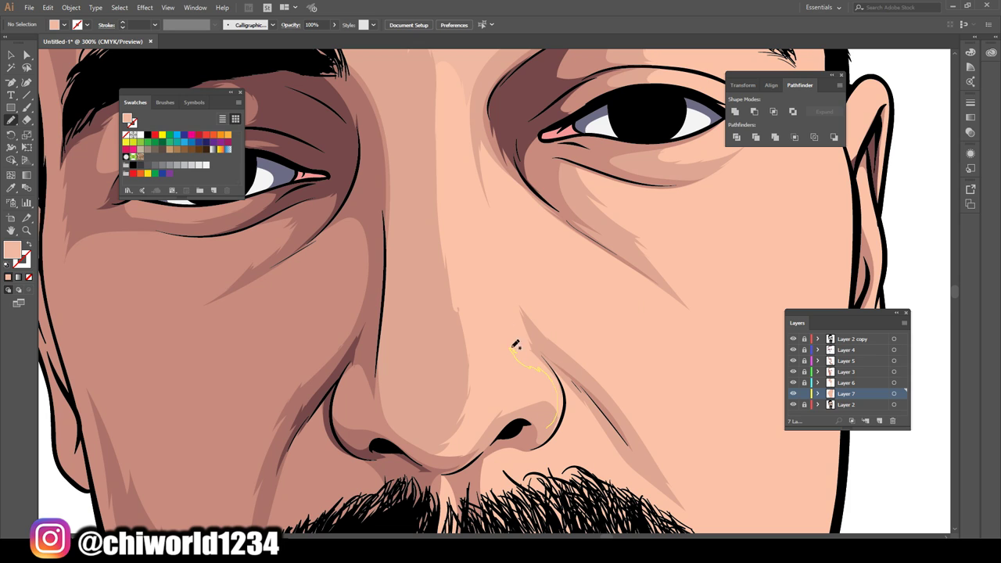
drag(516, 344, 520, 262)
scroll(575, 416, down, 1)
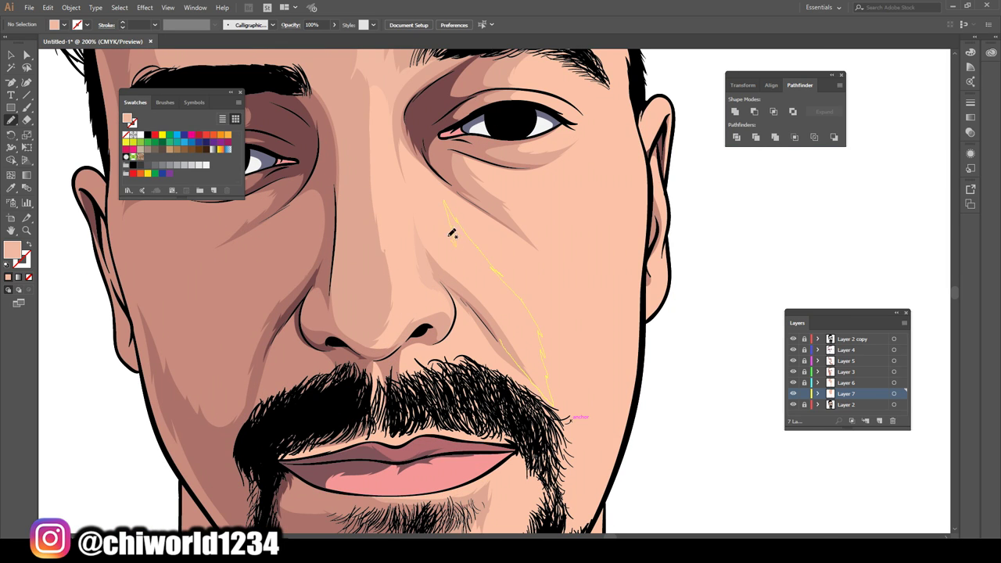
drag(452, 234, 449, 228)
drag(590, 188, 588, 192)
scroll(532, 258, down, 2)
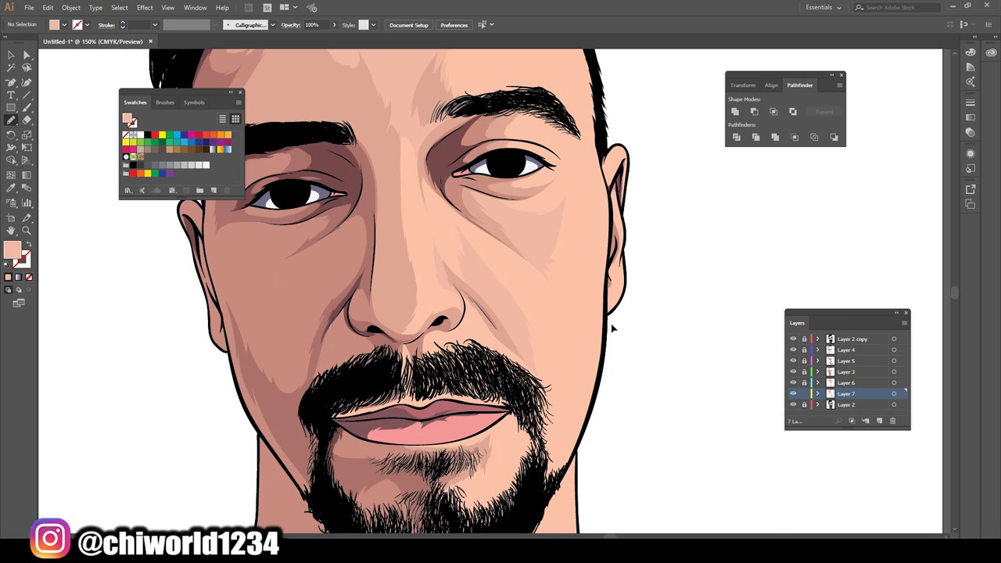
scroll(485, 266, up, 2)
scroll(485, 297, down, 3)
scroll(439, 286, up, 3)
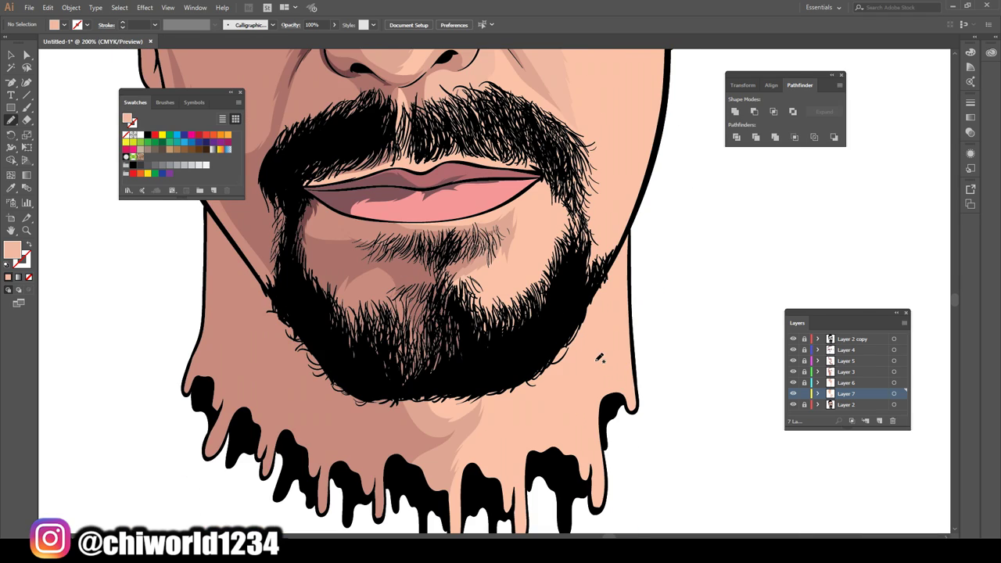
scroll(439, 287, down, 3)
scroll(547, 313, up, 3)
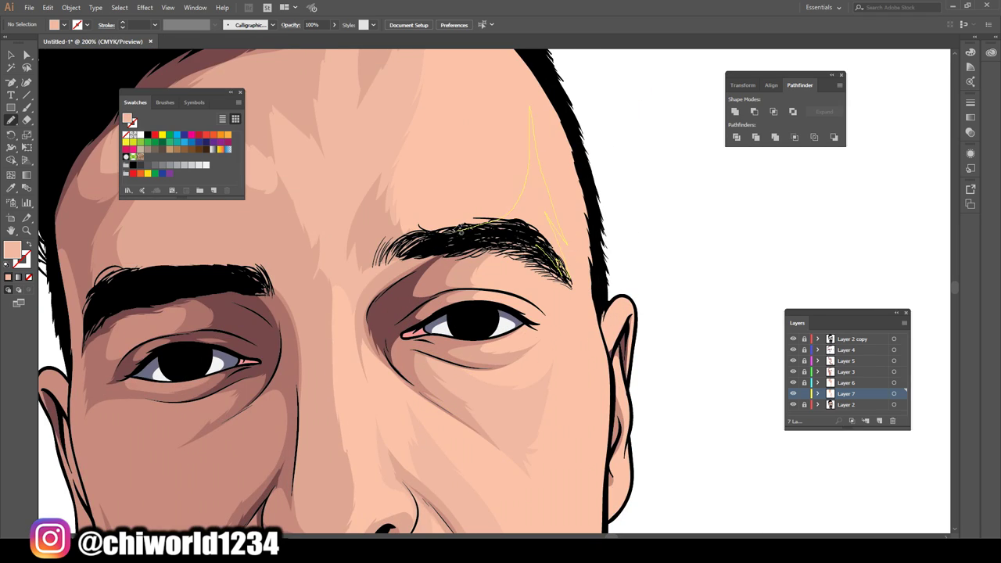
scroll(547, 313, down, 3)
scroll(722, 346, up, 1)
scroll(703, 335, up, 2)
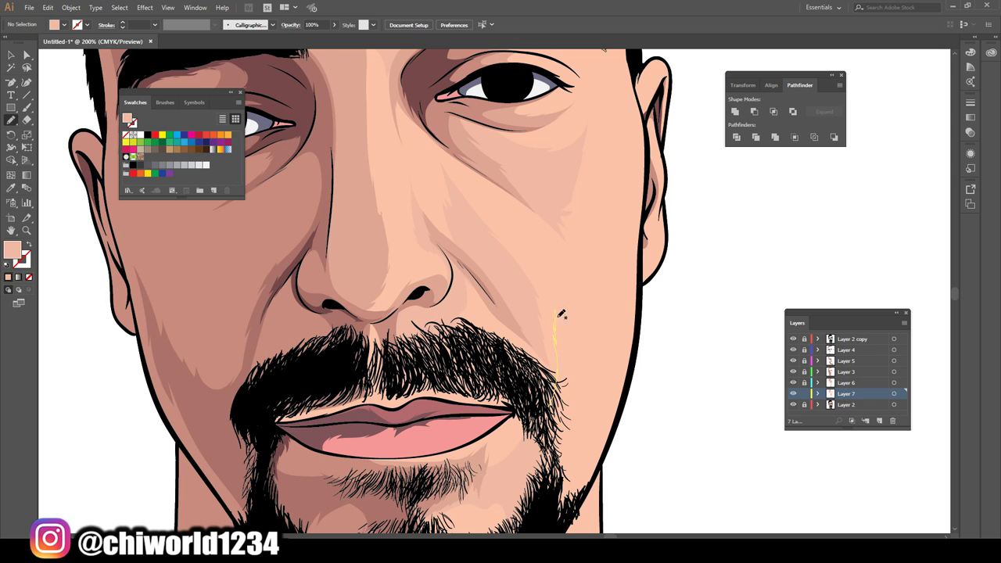
scroll(556, 408, down, 2)
scroll(600, 405, down, 5)
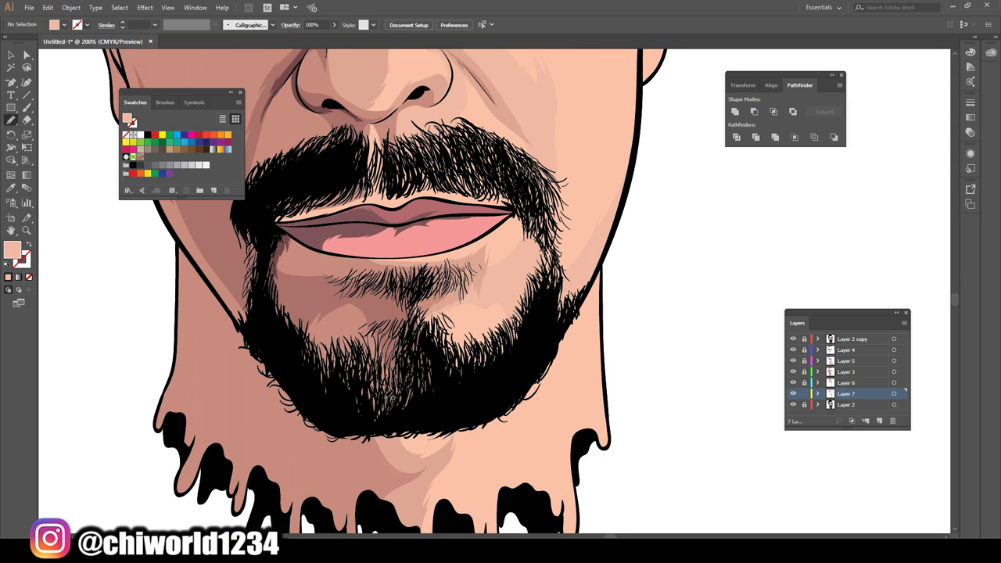
scroll(537, 429, down, 3)
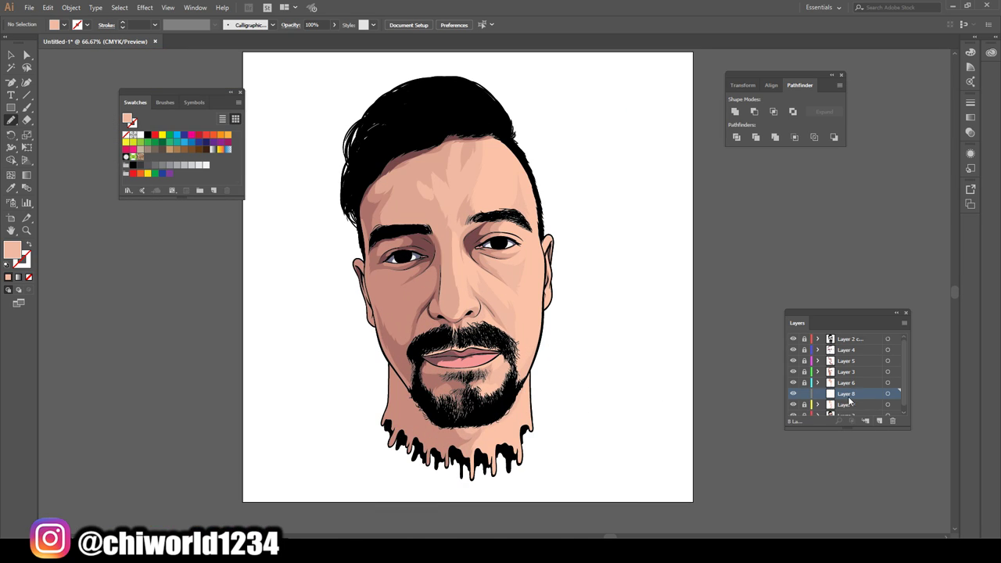
Step: Move Layer 8 below Layer 7 and set the fill to light pink
drag(850, 401, 850, 407)
scroll(654, 373, up, 3)
scroll(637, 331, up, 1)
double_click(12, 248)
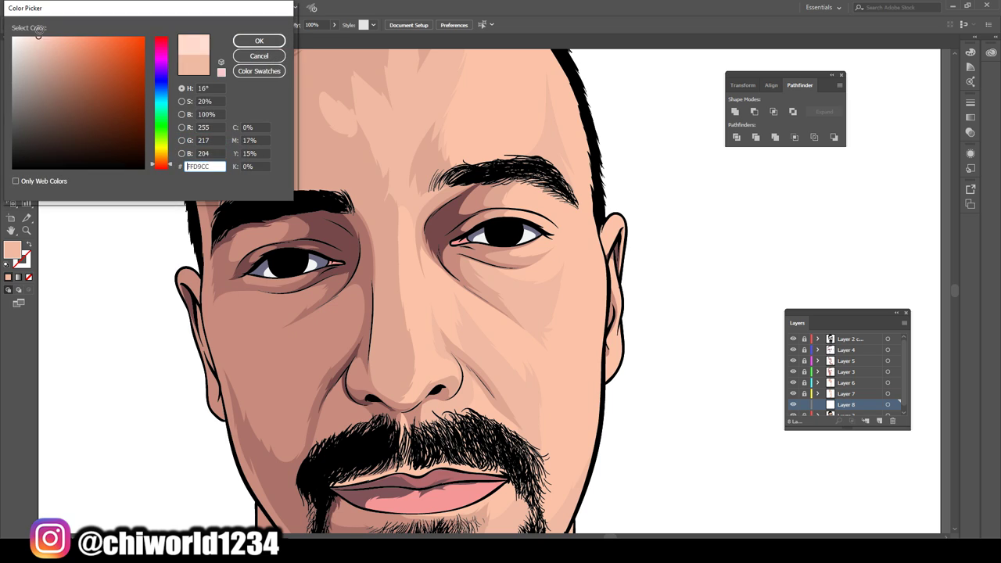
click(259, 42)
Step: Pencil a light pink highlight down the side of the nose
drag(424, 370, 407, 233)
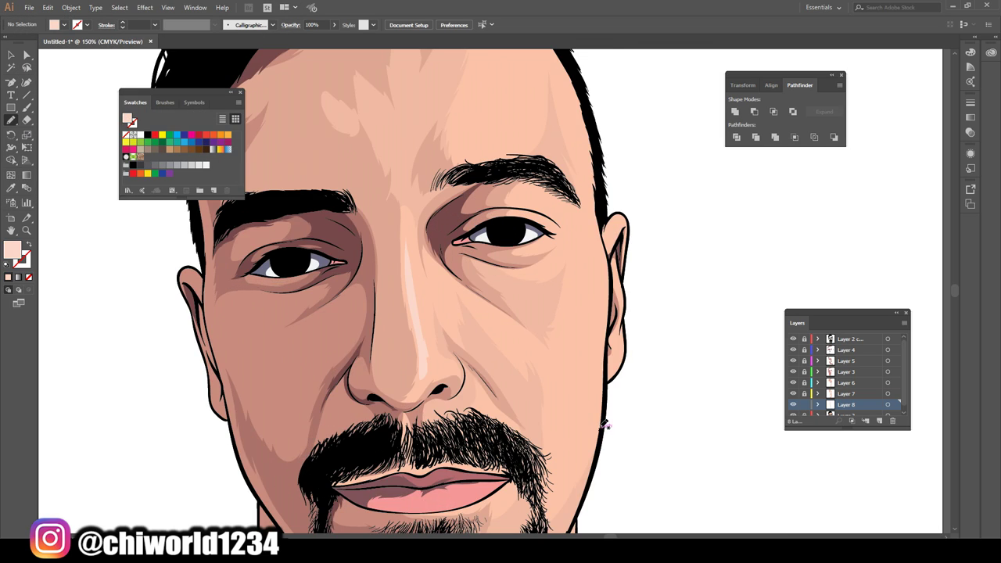
key(ctrl+equal)
key(ctrl+equal)
drag(407, 334, 352, 235)
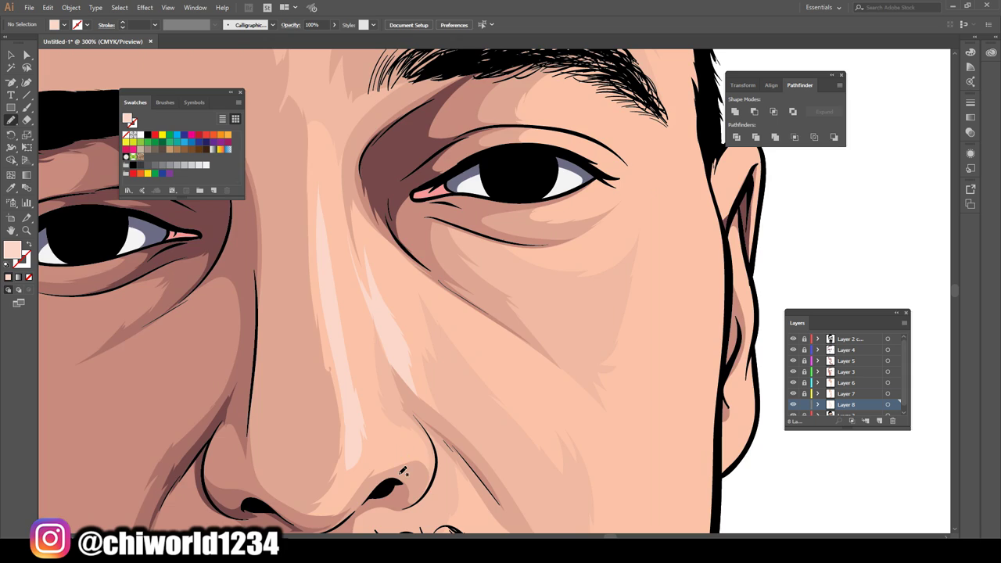
scroll(469, 313, down, 3)
scroll(571, 351, up, 2)
scroll(555, 371, down, 3)
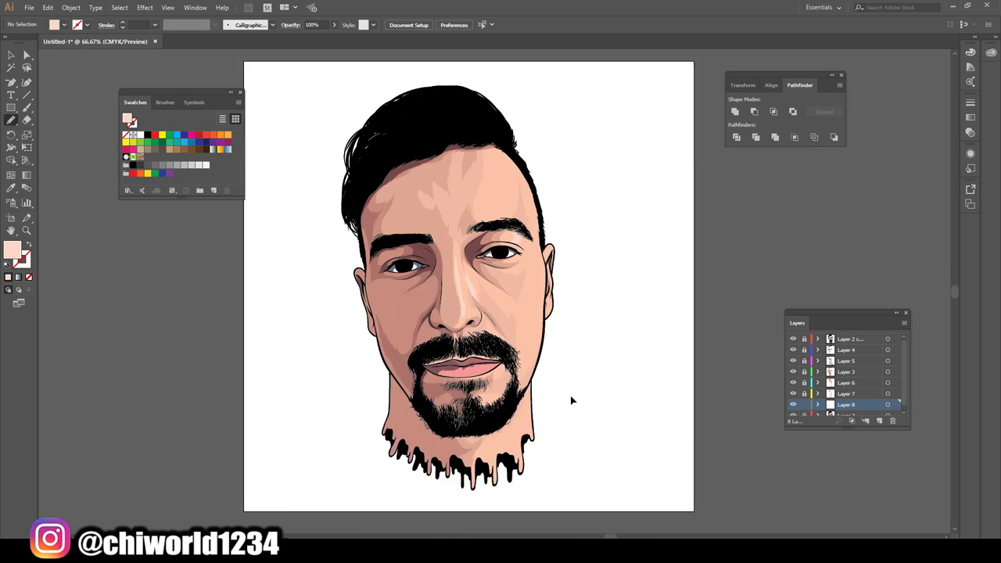
scroll(579, 375, up, 3)
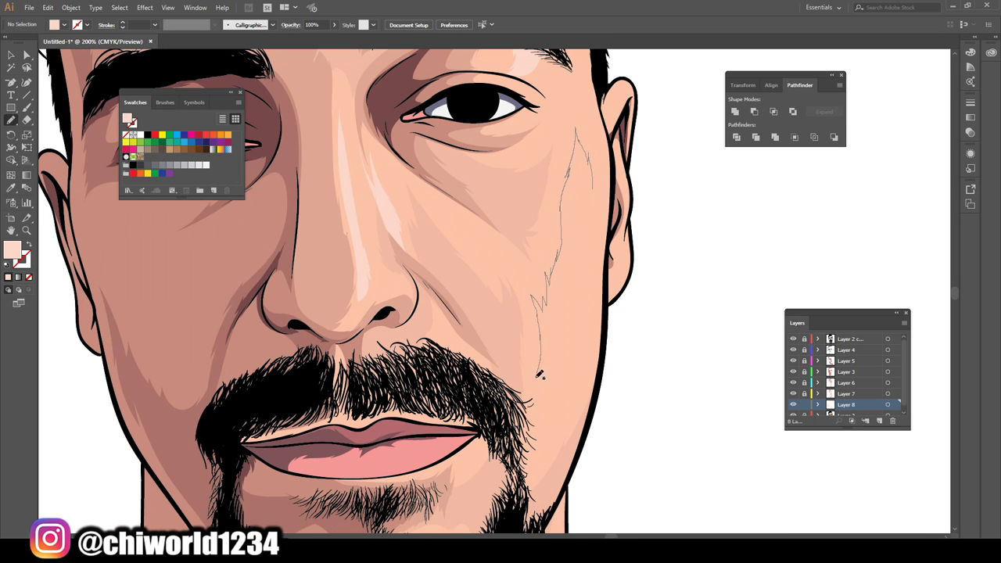
Step: Pencil a light pink highlight shape on the right cheek
drag(584, 283, 587, 122)
scroll(618, 368, down, 1)
scroll(625, 384, up, 3)
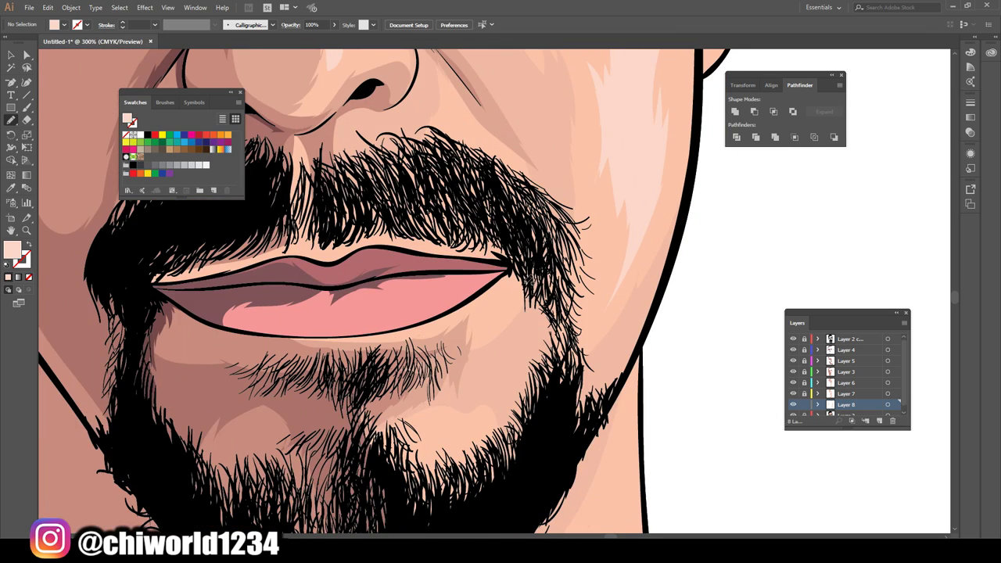
scroll(645, 395, down, 3)
scroll(646, 395, up, 5)
scroll(619, 277, down, 3)
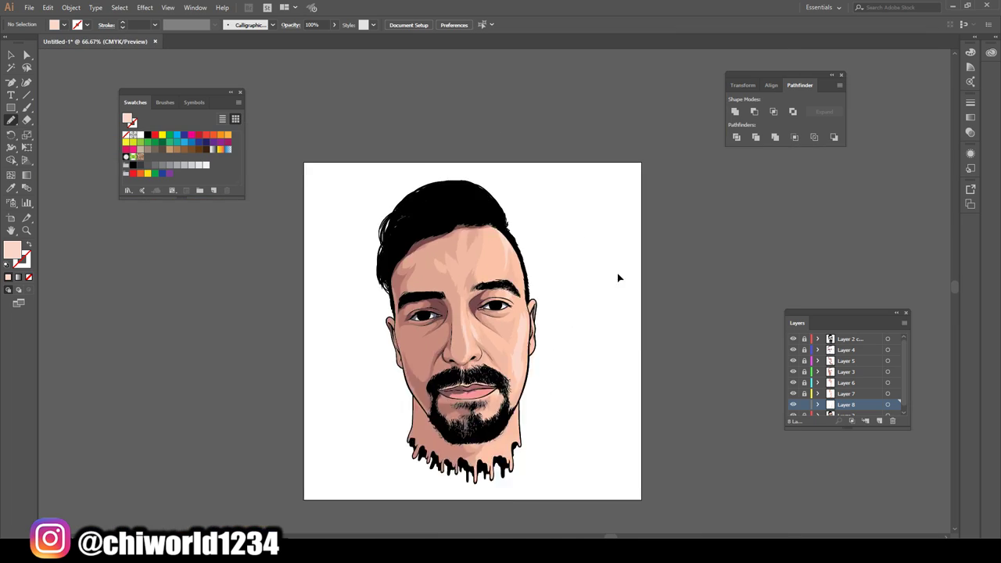
scroll(607, 266, up, 4)
scroll(665, 365, down, 4)
scroll(669, 360, up, 2)
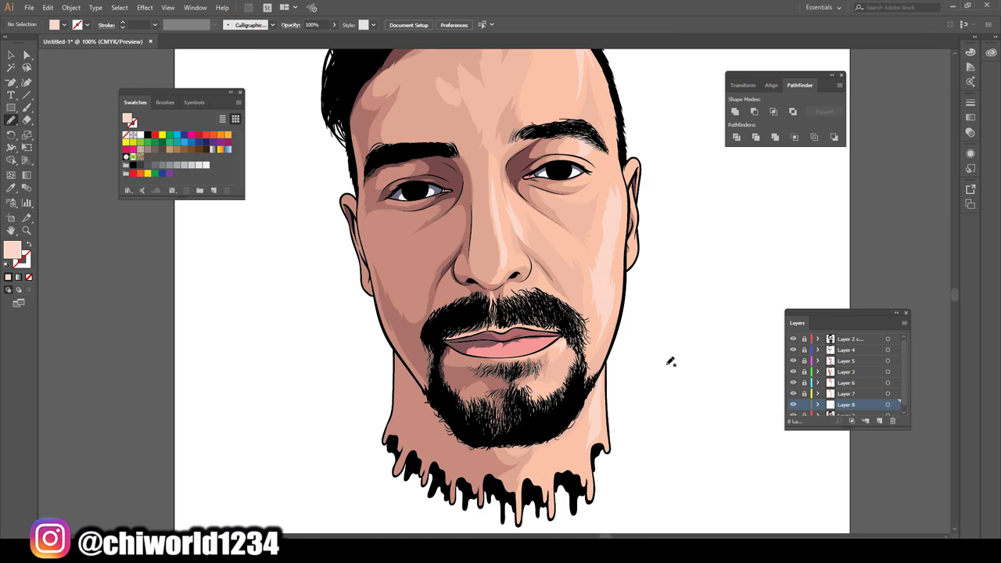
scroll(668, 358, up, 2)
scroll(659, 363, down, 5)
scroll(659, 362, up, 1)
scroll(722, 391, down, 1)
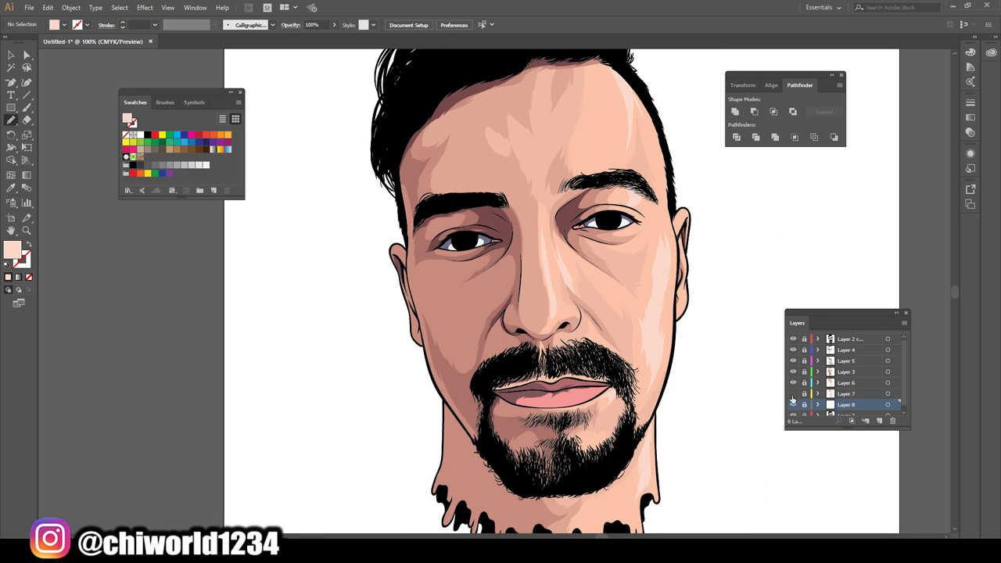
Step: Select a face shading shape, dismiss the colour choices, then deselect it
click(11, 58)
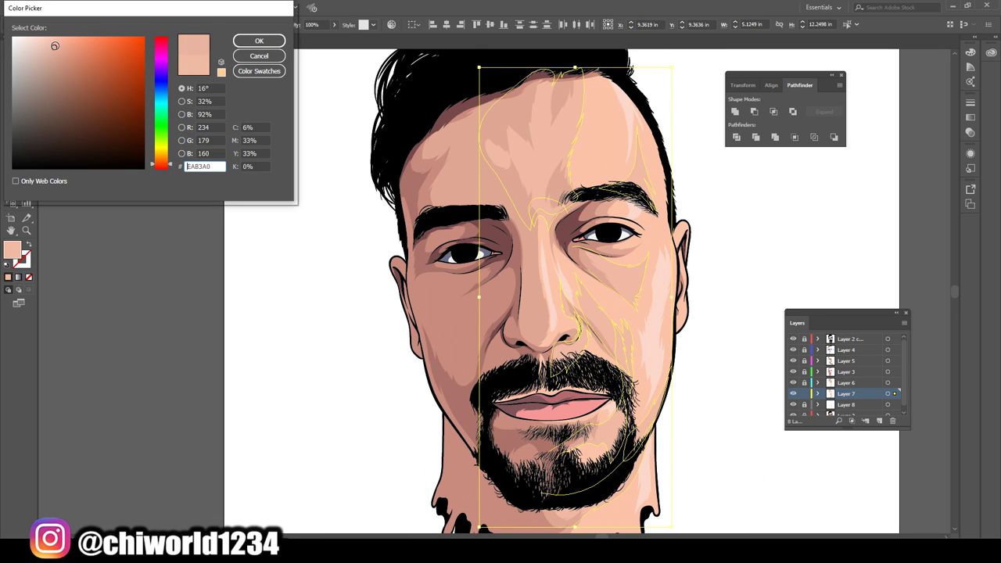
key(Escape)
scroll(773, 441, down, 2)
scroll(146, 311, up, 2)
click(145, 311)
scroll(398, 357, down, 2)
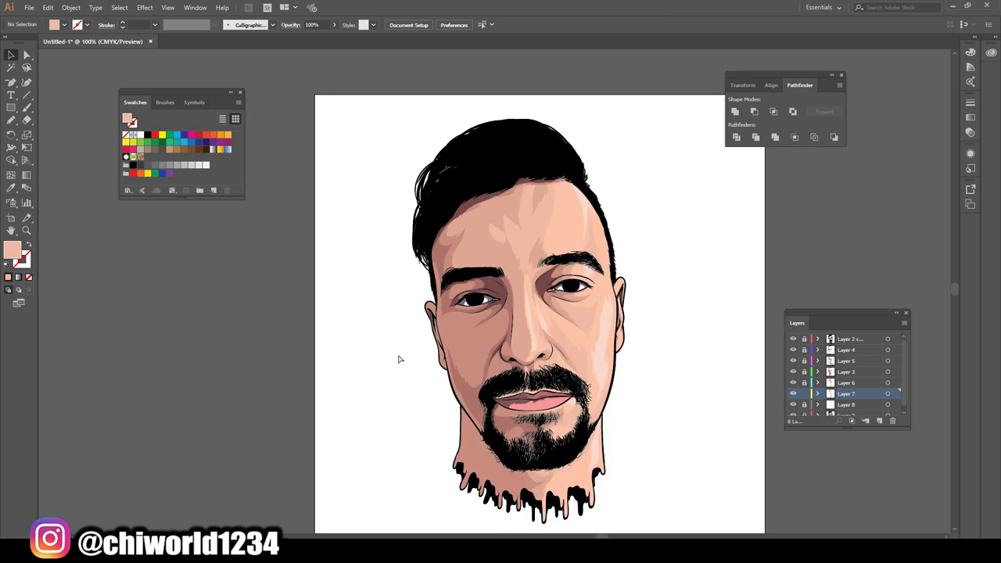
scroll(399, 359, up, 2)
scroll(704, 399, down, 2)
scroll(704, 399, up, 1)
Step: Add a new top Layer 9 with a dark red fill for the irises
click(879, 421)
scroll(720, 357, up, 1)
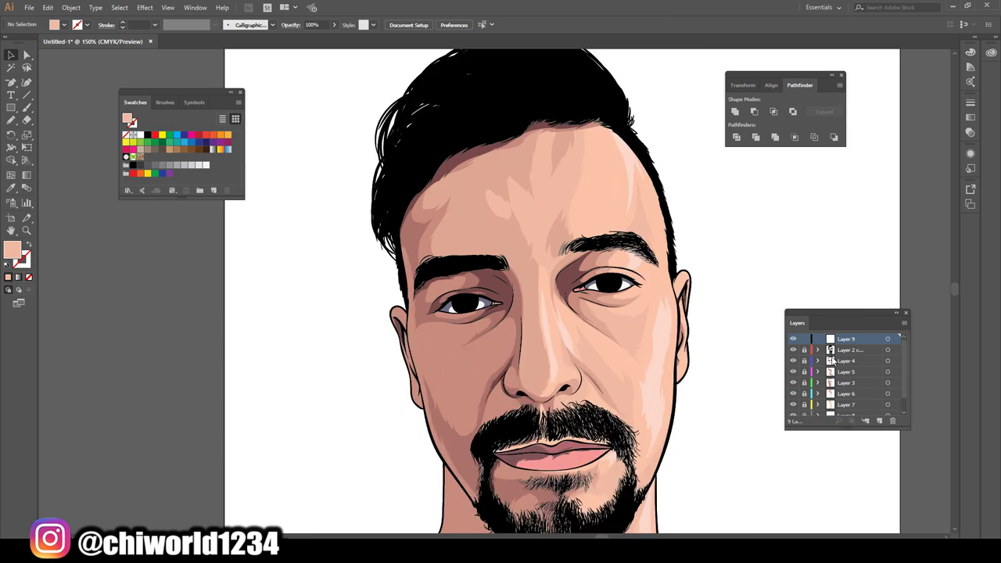
scroll(720, 357, up, 3)
double_click(12, 251)
key(Return)
key(n)
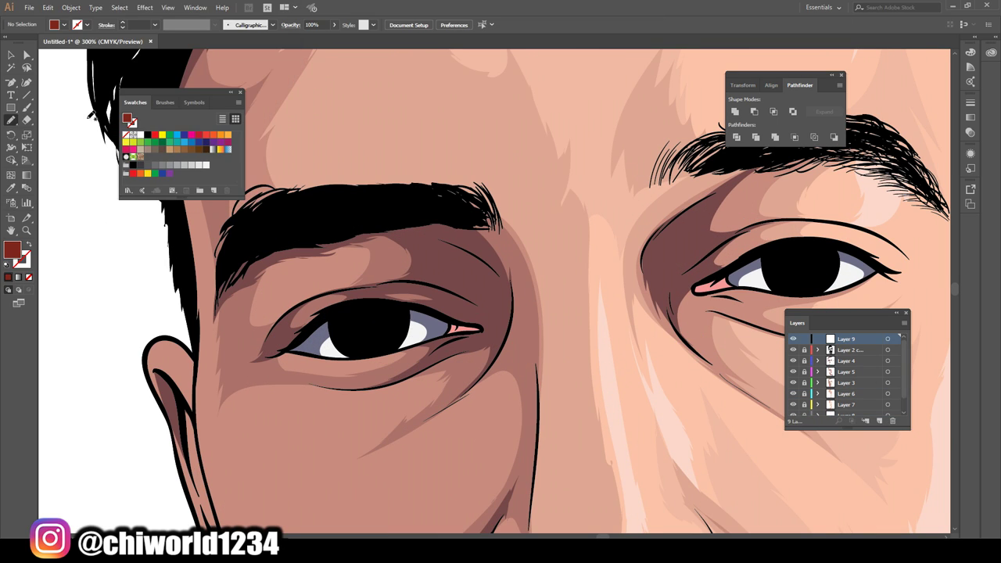
Step: Change the fill to darker brown, then light grey-pink, and fit the artboard in view
double_click(18, 252)
key(Return)
scroll(366, 450, down, 2)
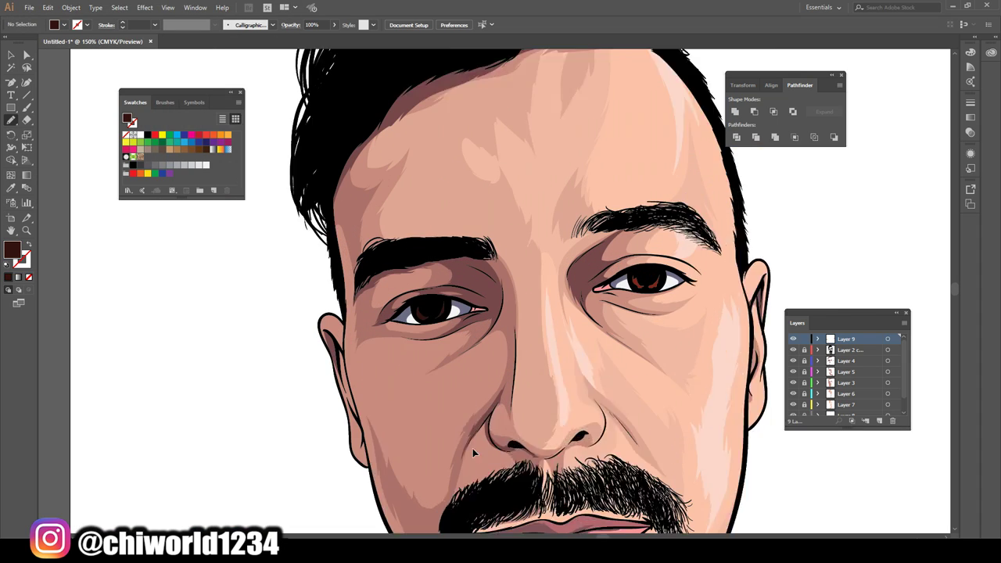
scroll(472, 448, up, 2)
double_click(11, 250)
key(Return)
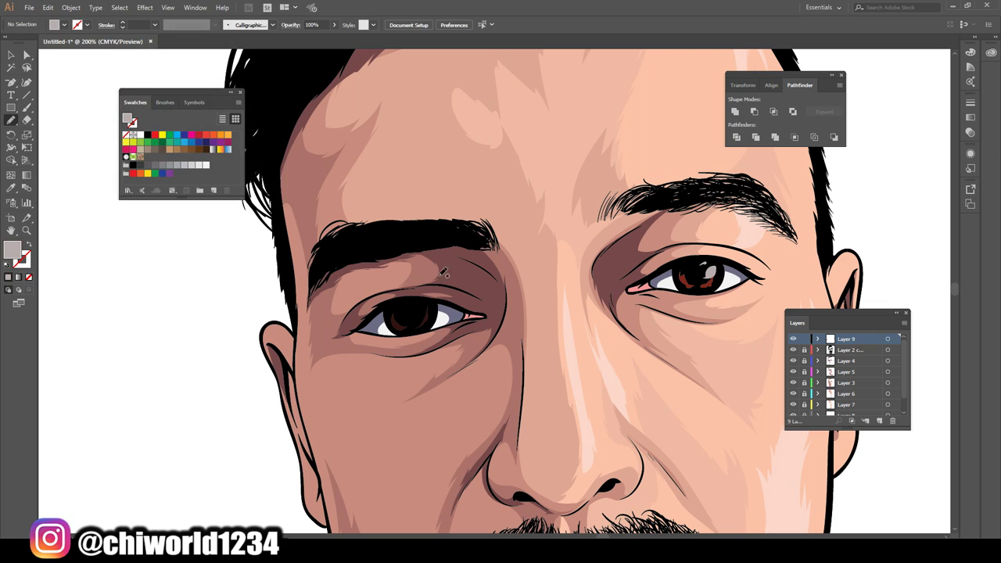
key(ctrl+0)
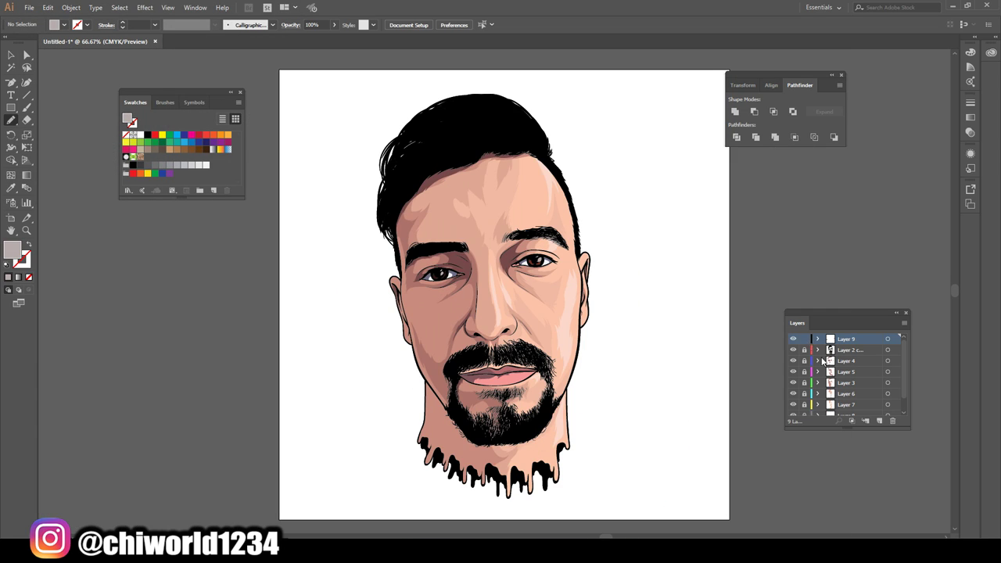
Step: Add Layer 10 and turn the fill into a gradient
click(879, 420)
double_click(12, 250)
key(Return)
click(971, 117)
Step: Colour both gradient stops dark brown, shift the midpoint right, and use a 0.25 pt stroke
click(850, 115)
double_click(845, 181)
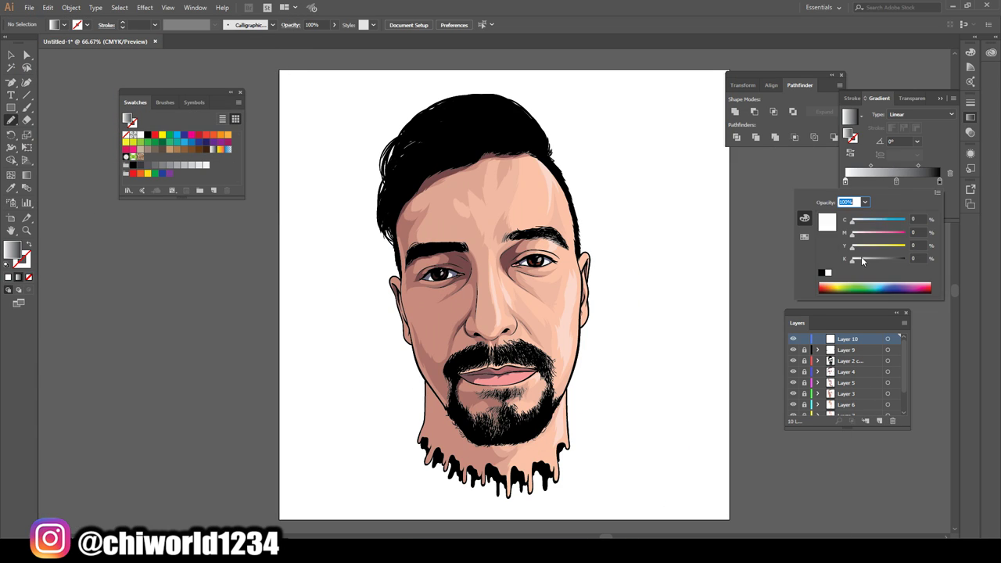
click(927, 292)
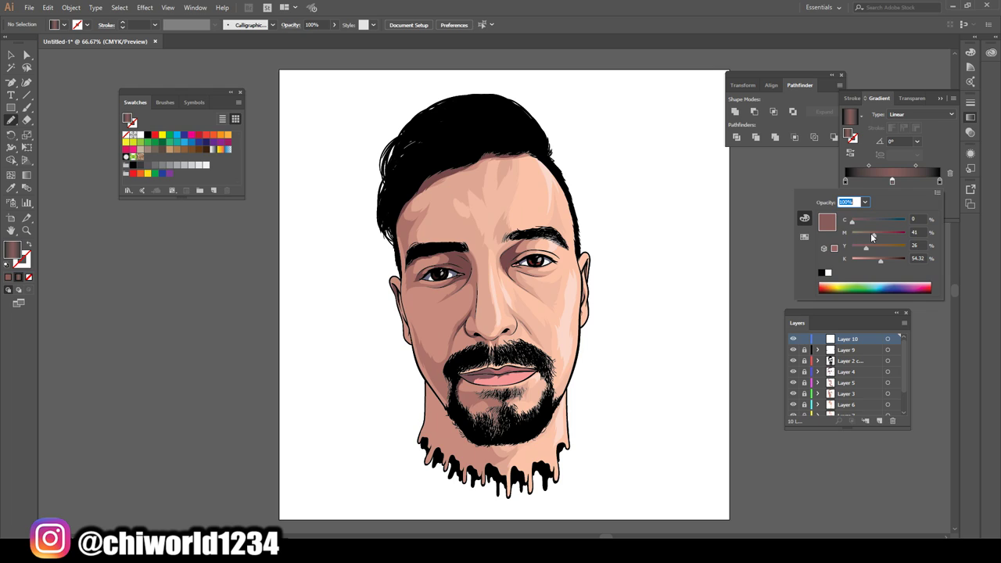
click(845, 180)
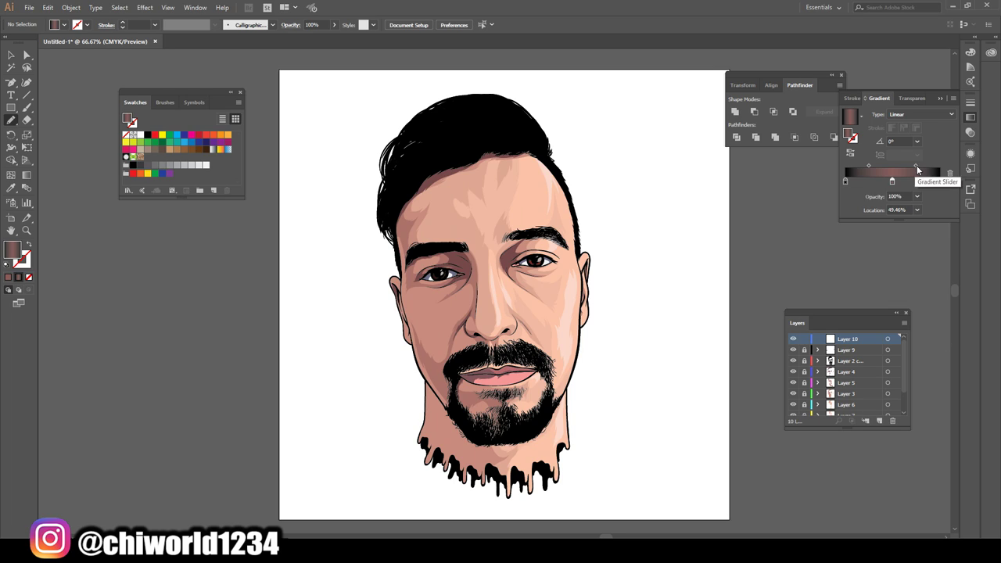
double_click(844, 180)
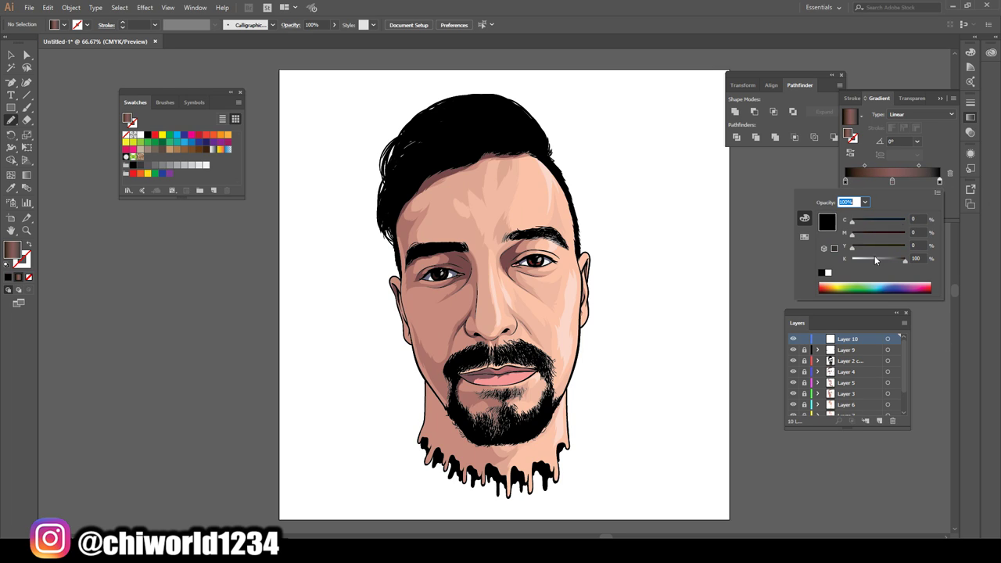
mouse_move(905, 259)
mouse_down()
mouse_move(881, 259)
mouse_move(874, 233)
mouse_up()
drag(865, 165, 874, 166)
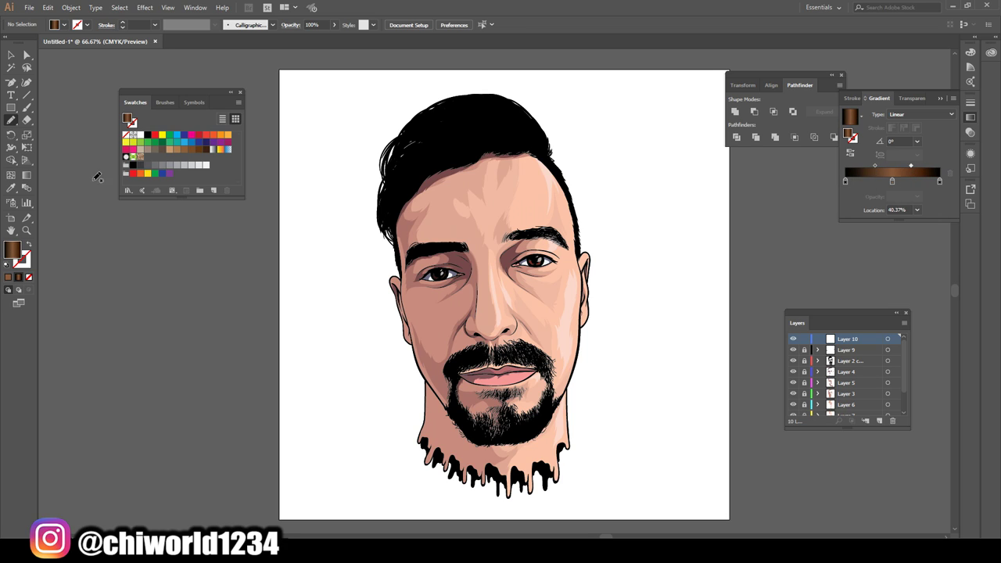
click(155, 24)
Step: Set the stroke weight to 0.5 pt and paint brown strands across the hair
key(ctrl+plus)
key(ctrl+plus)
scroll(599, 175, up, 5)
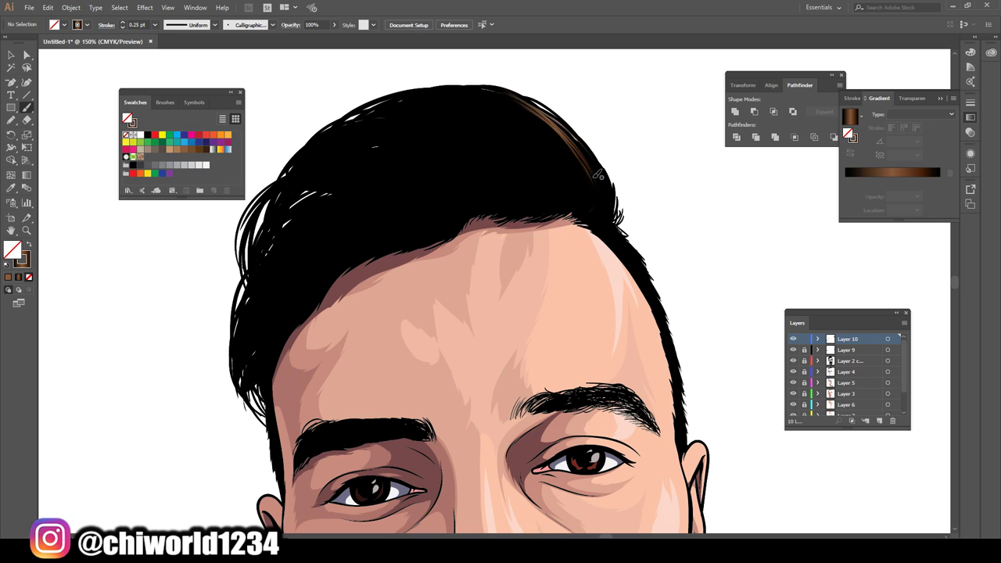
click(155, 25)
click(172, 46)
drag(469, 102, 526, 192)
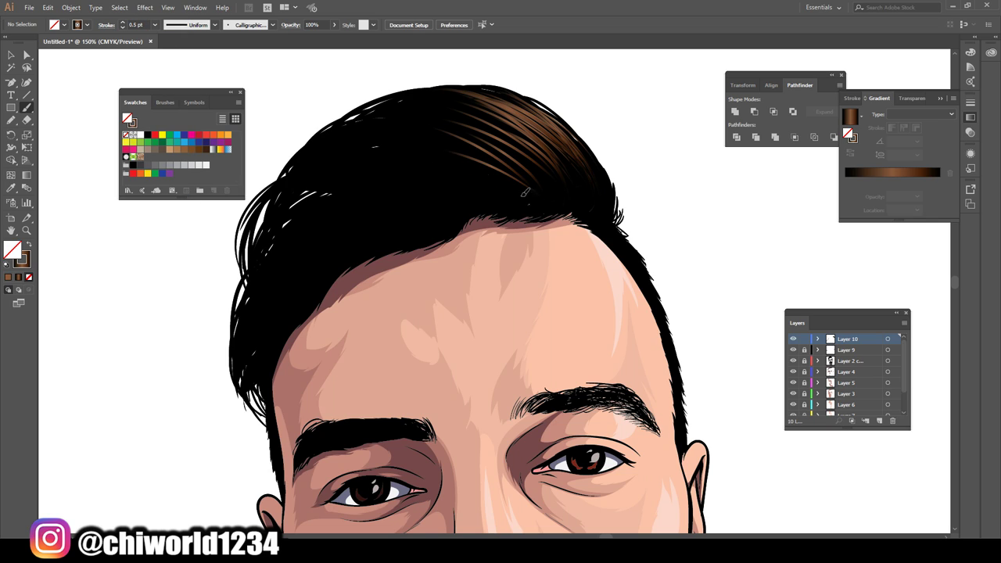
drag(438, 118, 532, 196)
mouse_move(454, 98)
mouse_down()
mouse_move(575, 191)
mouse_move(543, 153)
mouse_up()
Step: Paint more strands across the upper-left and left side of the hair
scroll(589, 312, down, 3)
scroll(539, 235, up, 3)
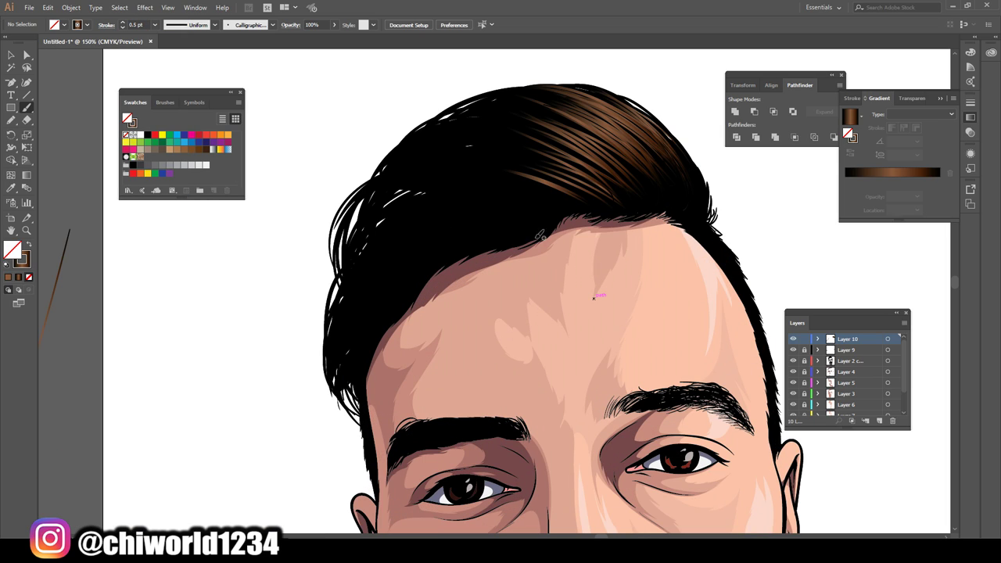
drag(540, 234, 446, 199)
drag(524, 157, 450, 159)
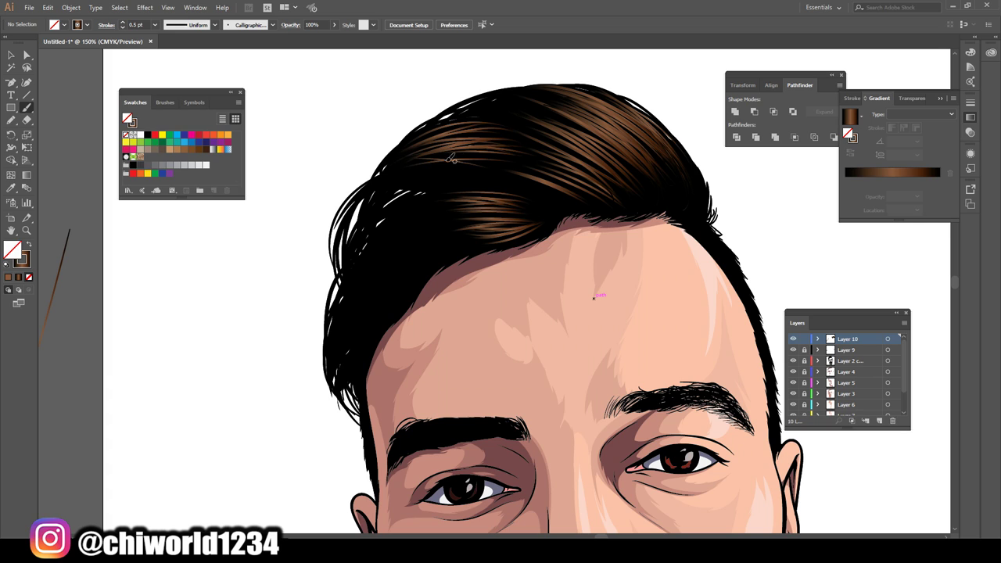
drag(508, 105, 415, 137)
key(ctrl+minus)
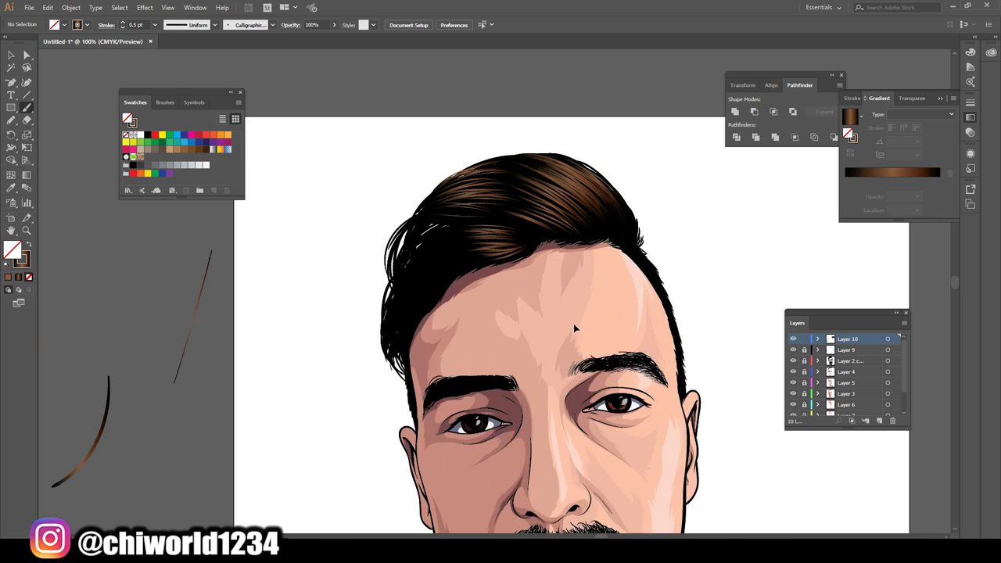
key(ctrl+plus)
mouse_move(342, 278)
mouse_down()
mouse_move(380, 213)
mouse_move(362, 232)
mouse_up()
key(ctrl+minus)
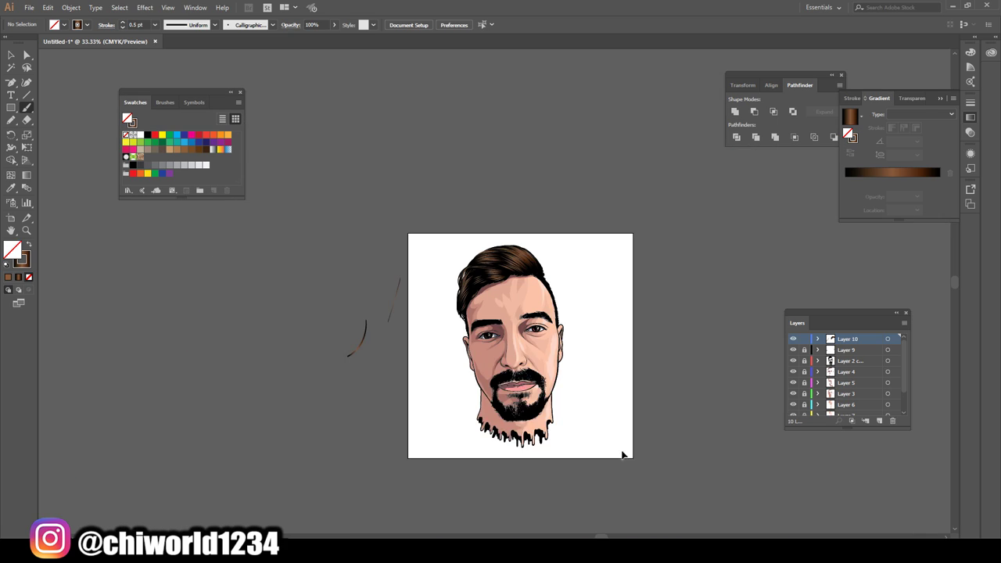
key(ctrl+plus)
Step: Paint two extra strands along the right side of the hair
mouse_move(688, 241)
mouse_down()
mouse_move(691, 184)
mouse_move(649, 145)
mouse_up()
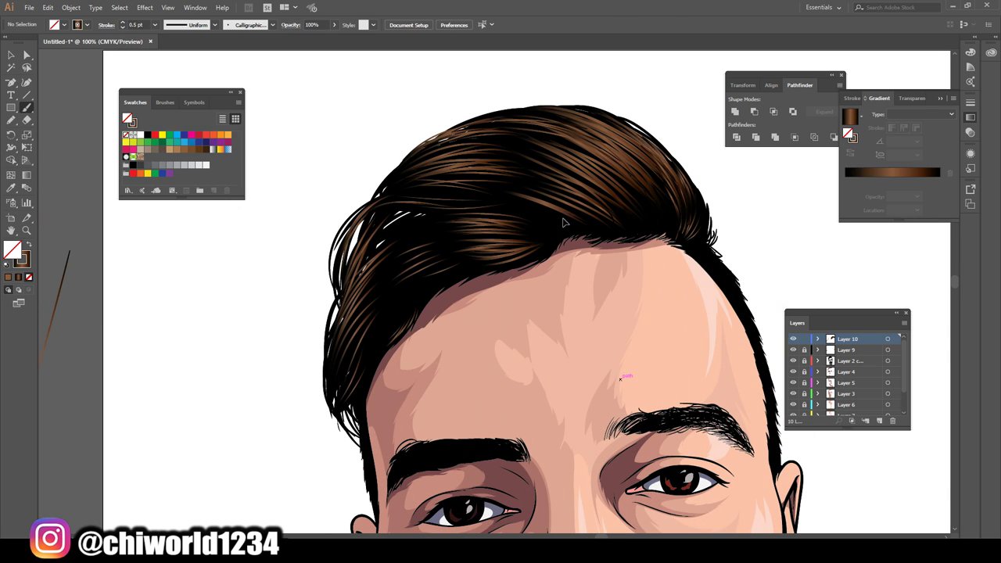
key(ctrl+plus)
drag(639, 255, 674, 367)
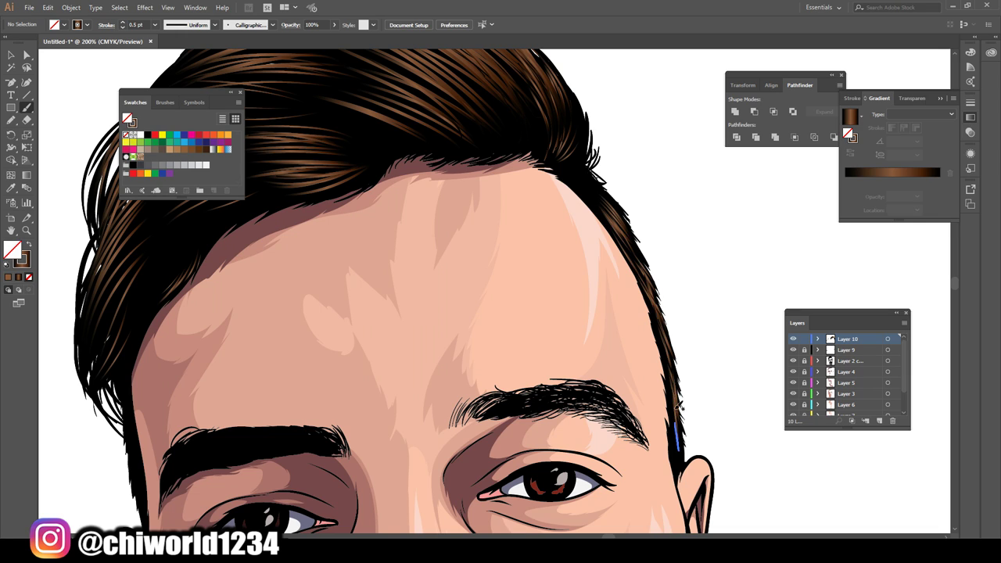
key(ctrl+0)
key(ctrl+plus)
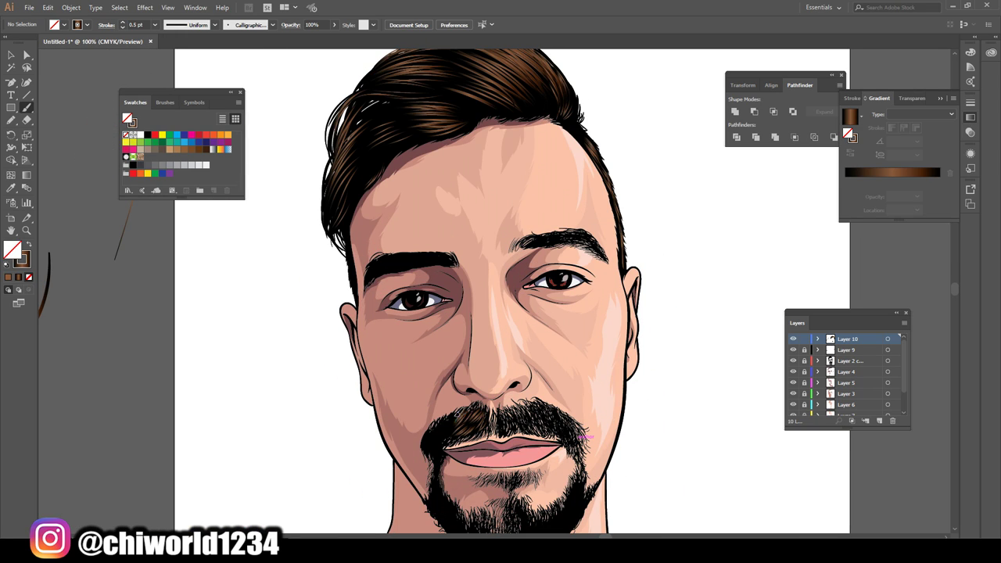
scroll(374, 389, down, 3)
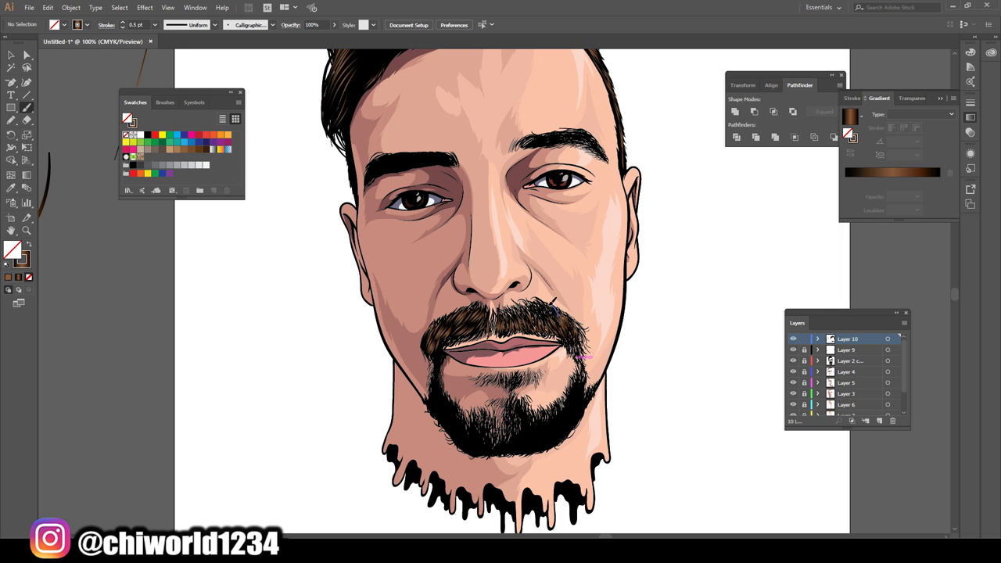
Step: Paint a thin strand along the mustache edge and zoom out to review
key(ctrl+plus)
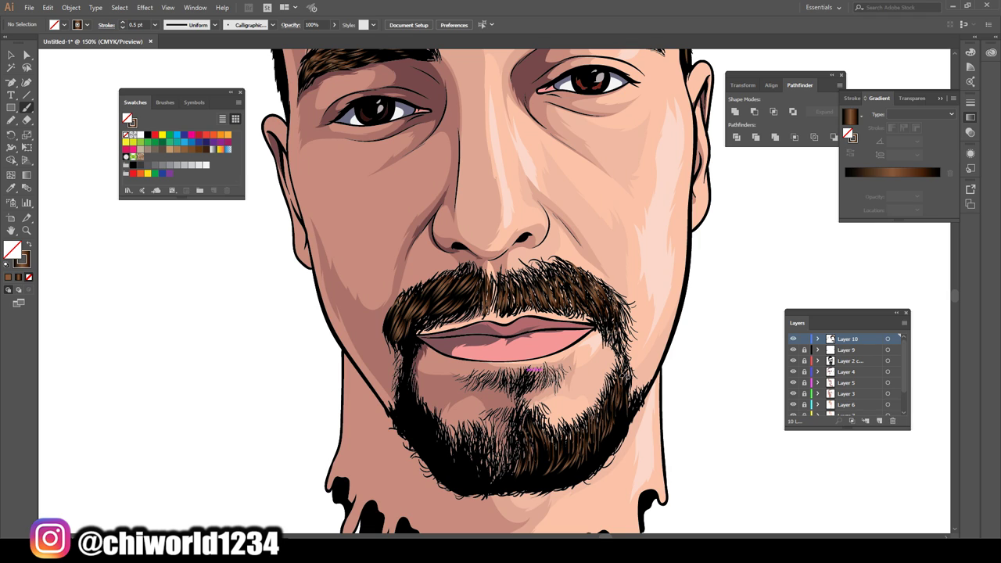
drag(405, 354, 402, 324)
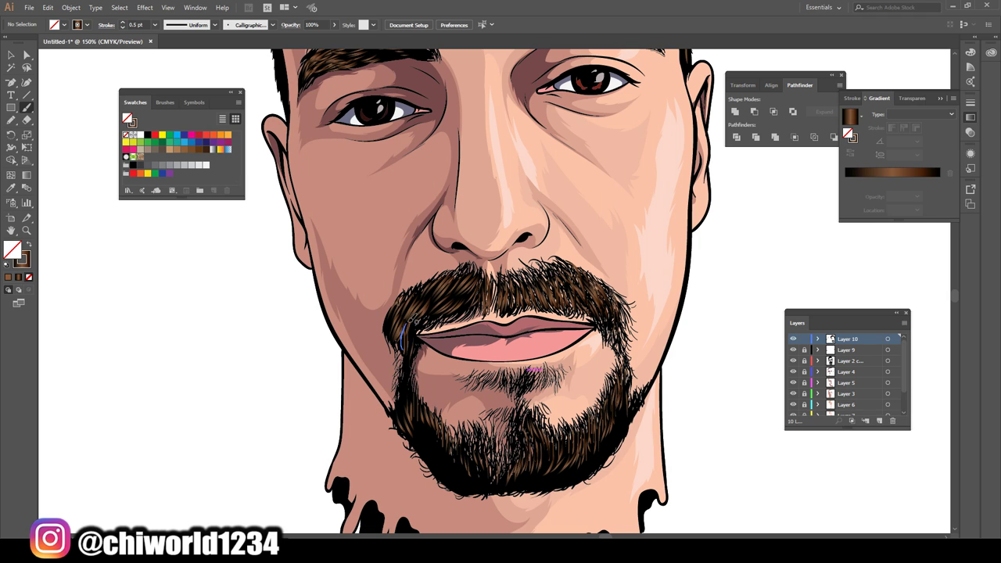
key(ctrl+0)
key(ctrl+1)
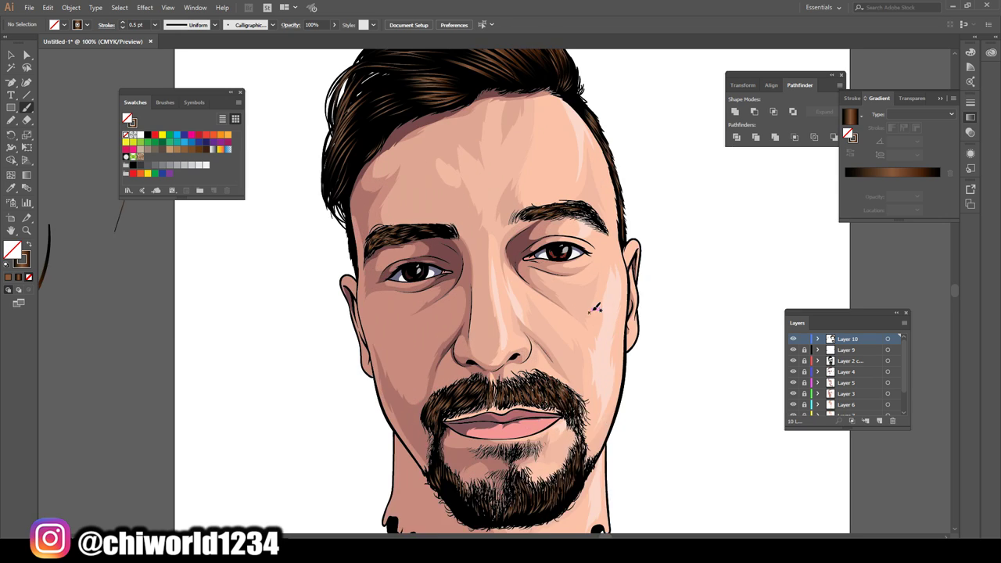
key(ctrl+minus)
key(ctrl+minus)
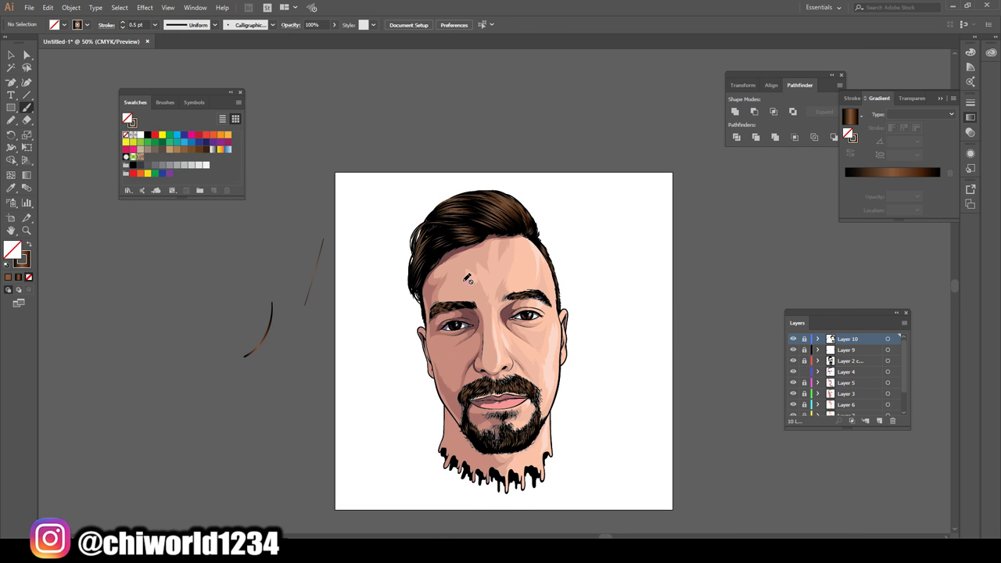
Step: Darken the face shadow shape to 35% brightness with Recolor Artwork
scroll(469, 281, up, 3)
key(v)
click(451, 180)
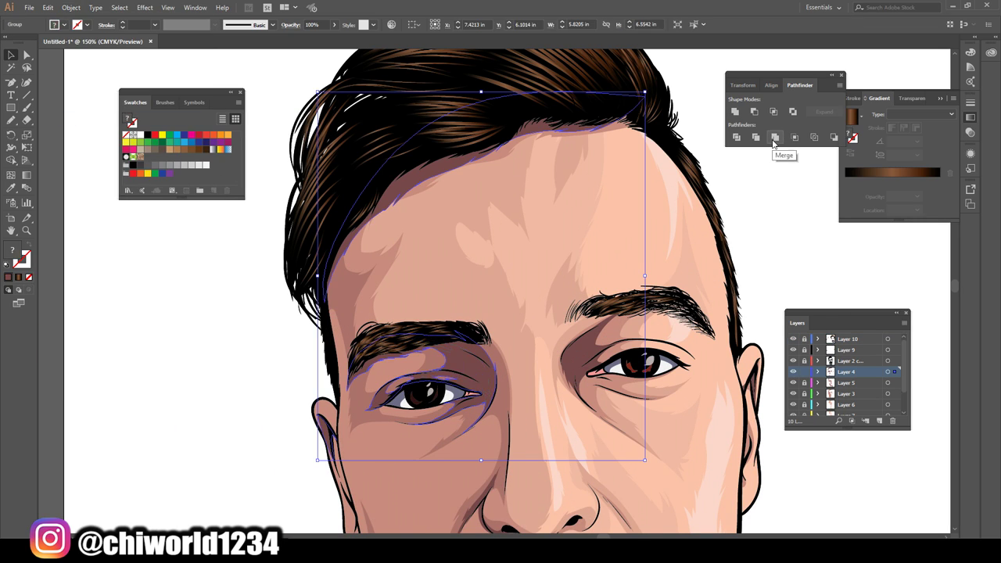
click(48, 7)
click(258, 196)
mouse_move(71, 265)
mouse_down()
mouse_move(67, 233)
mouse_move(80, 232)
mouse_up()
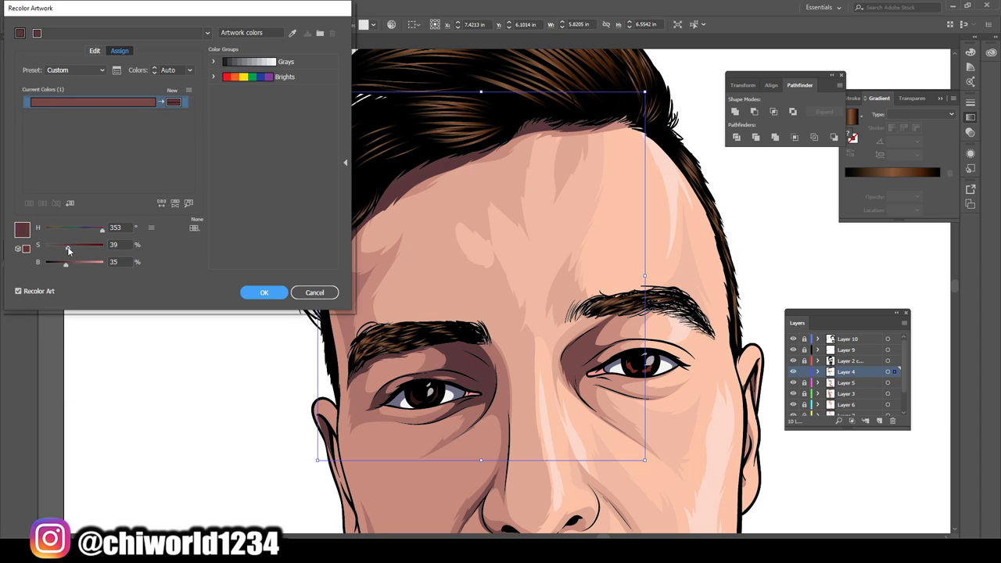
click(258, 293)
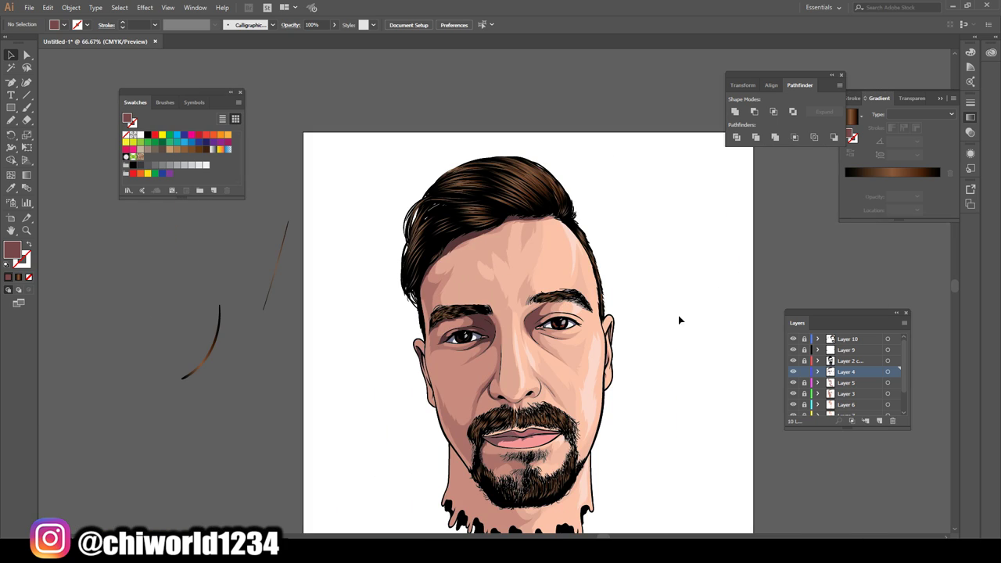
Step: Adjust the saturation of the Layer 5 face shadow group with Recolor Artwork
scroll(516, 258, up, 3)
scroll(516, 258, down, 2)
click(462, 255)
scroll(461, 255, up, 2)
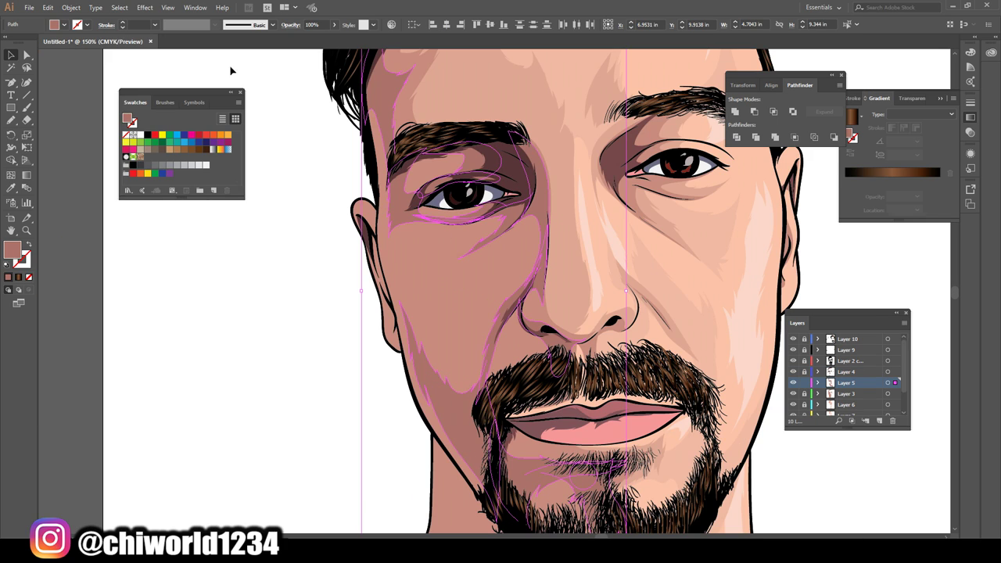
click(47, 7)
click(293, 201)
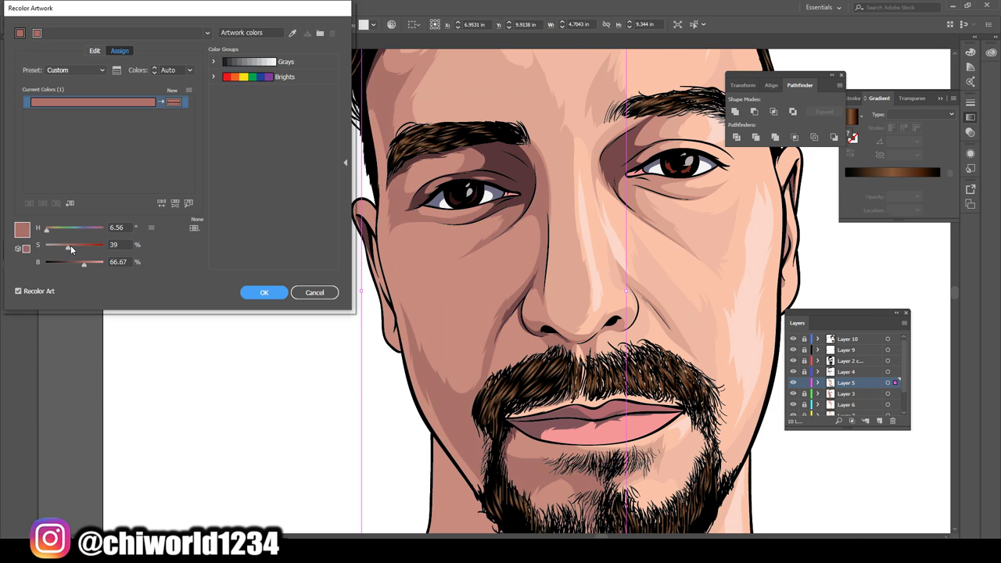
drag(70, 245, 72, 244)
key(Return)
Step: Lower the skin artwork's saturation to 37% with Recolor Artwork
click(227, 400)
key(ctrl+0)
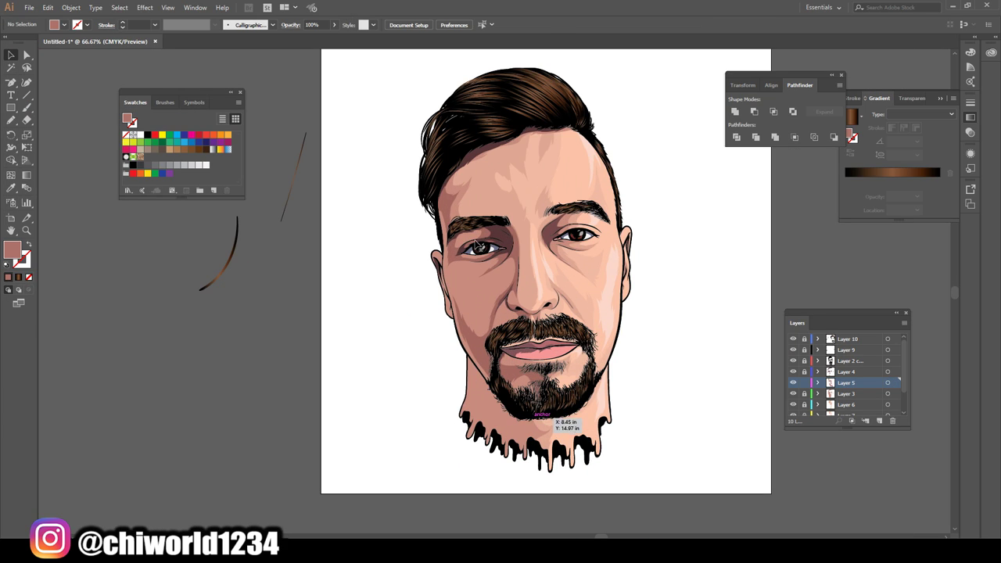
click(610, 438)
click(48, 7)
click(292, 201)
drag(71, 245, 87, 267)
key(Return)
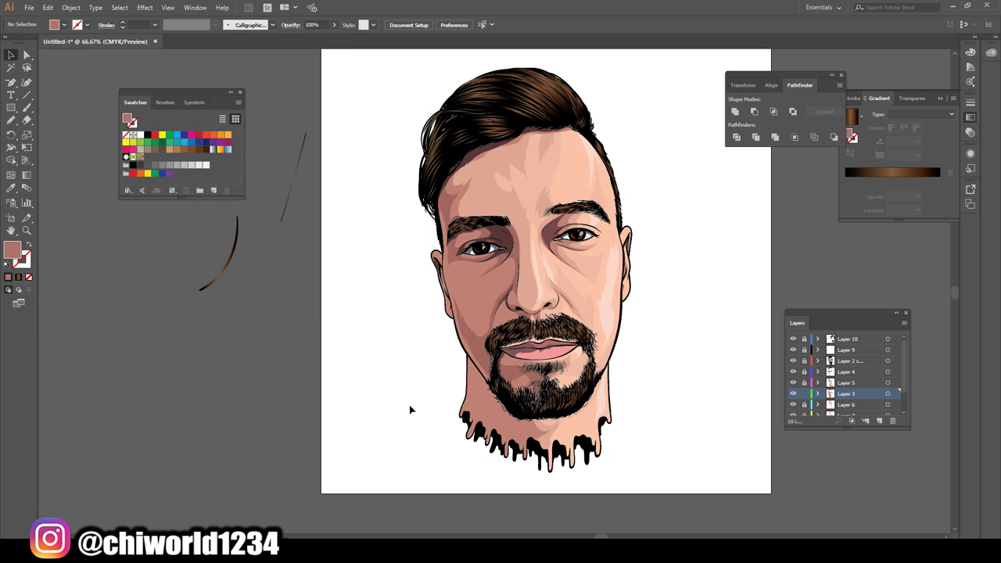
Step: Group the light skin pieces and apply a new light skin tone with Recolor Artwork
scroll(548, 399, up, 5)
scroll(699, 396, down, 5)
click(555, 426)
click(71, 7)
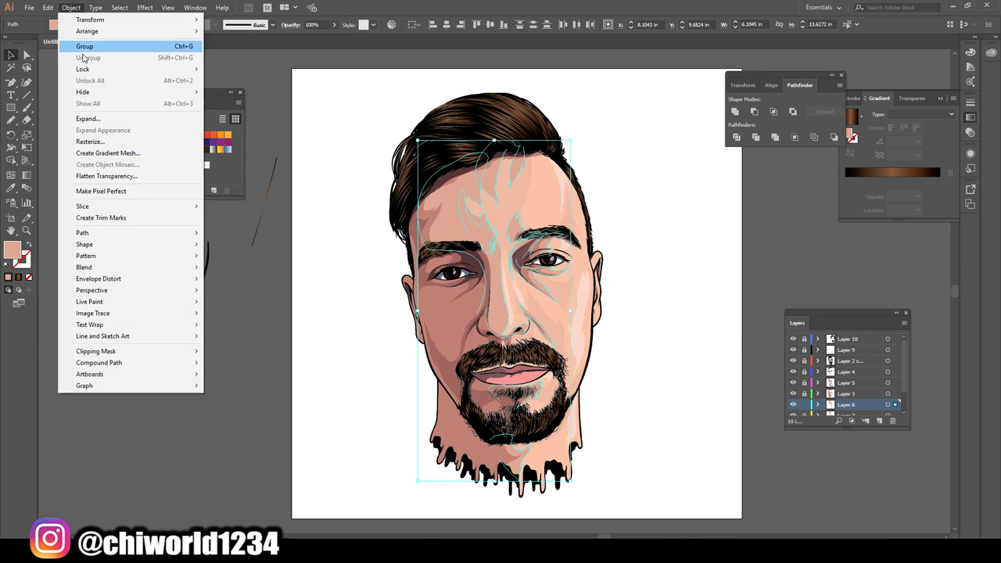
click(78, 42)
click(48, 7)
click(293, 193)
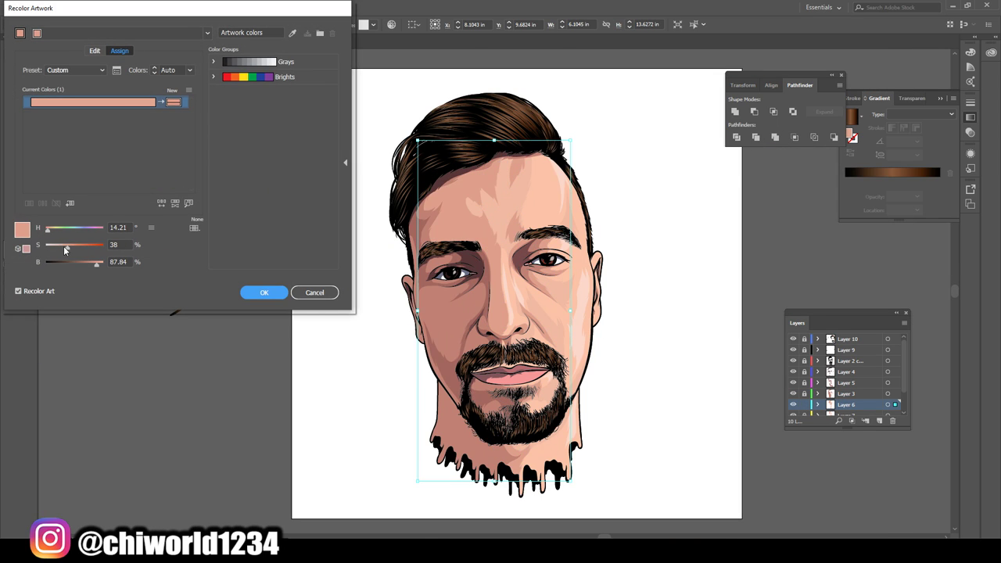
click(258, 292)
Step: Zoom back in on the face and reopen Recolor Artwork for another skin adjustment
key(ctrl+minus)
key(ctrl+plus)
key(ctrl+plus)
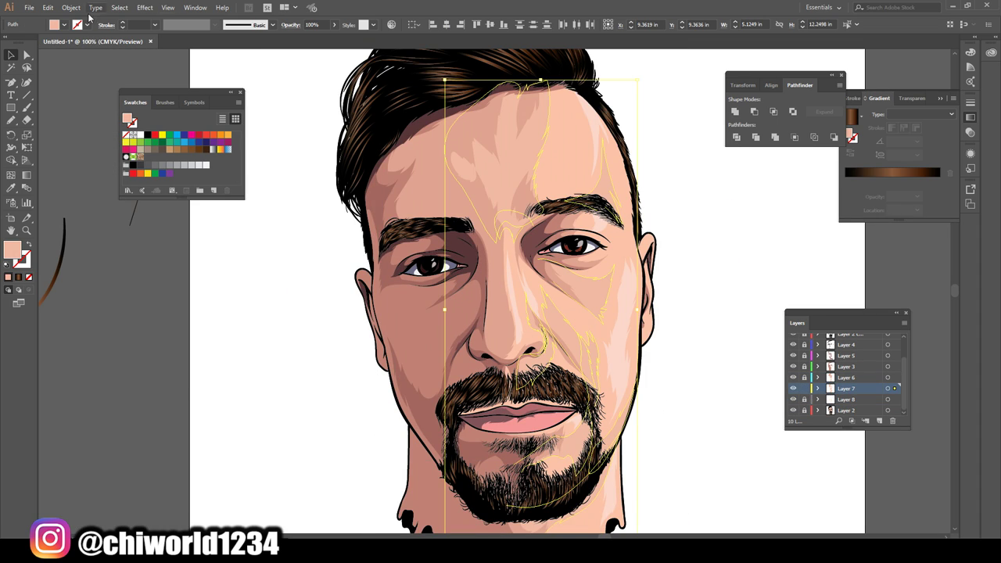
click(48, 7)
click(229, 186)
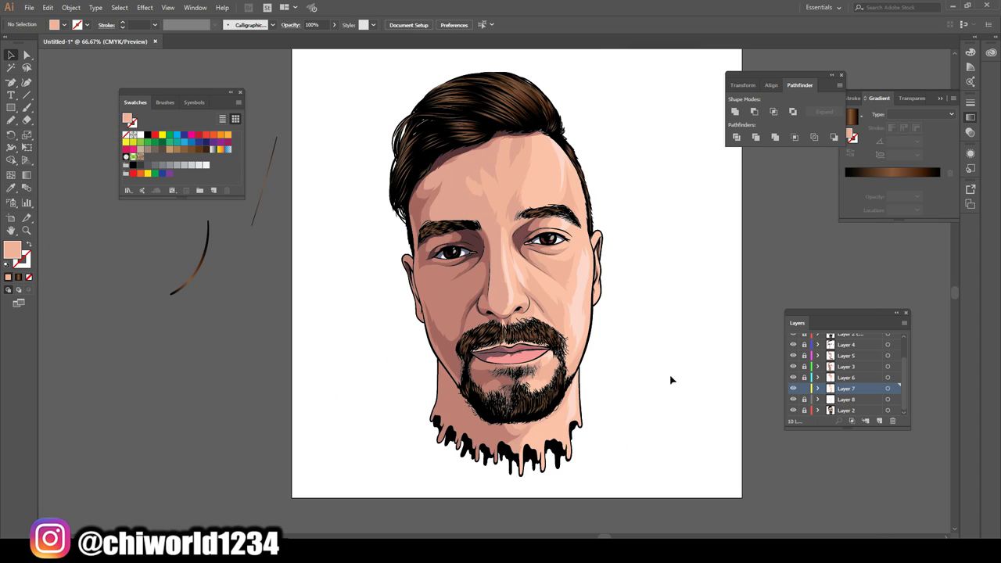
Step: Confirm a light pink fill and draw a highlight shape across the lower lip
scroll(670, 380, up, 2)
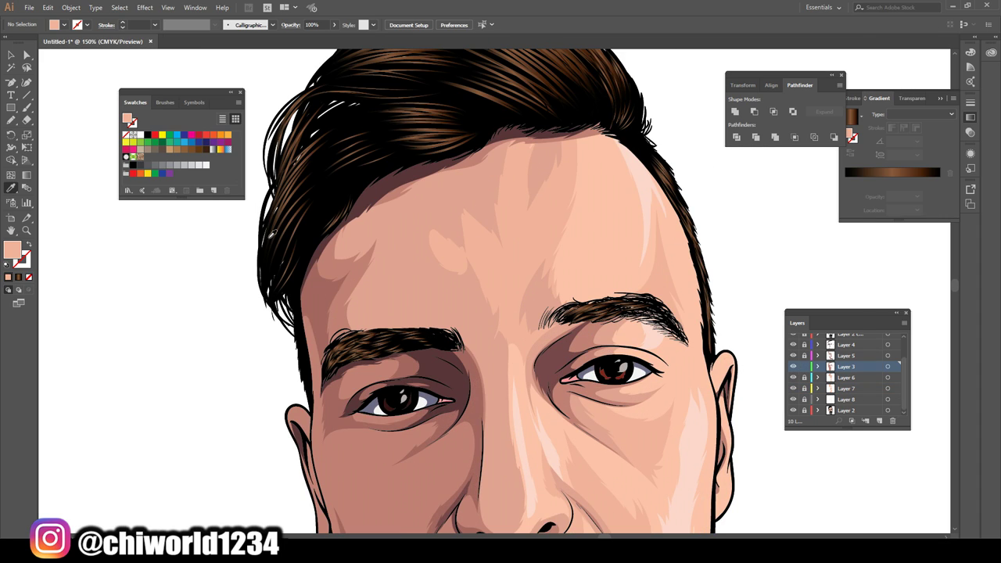
key(ctrl+1)
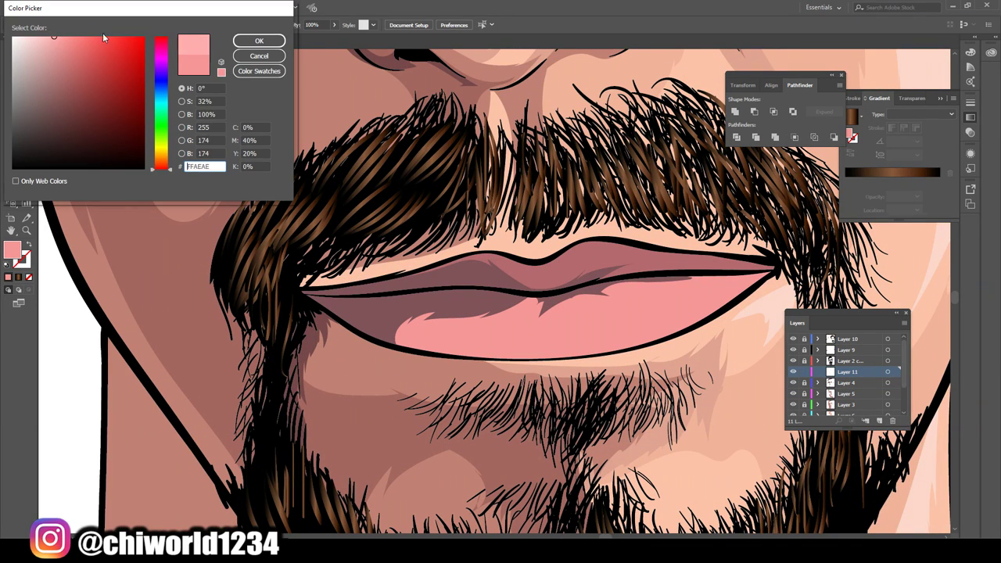
key(Return)
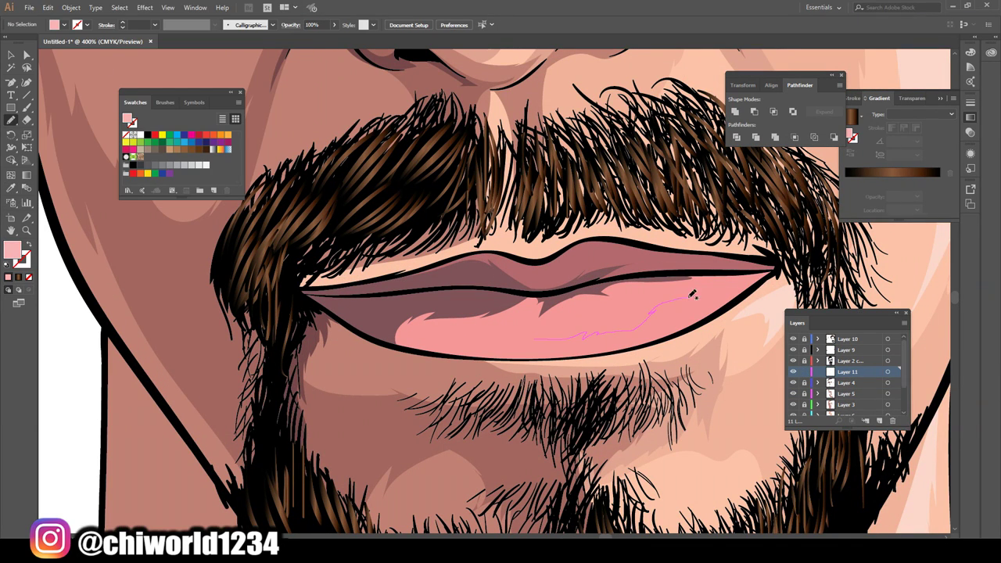
drag(692, 295, 505, 333)
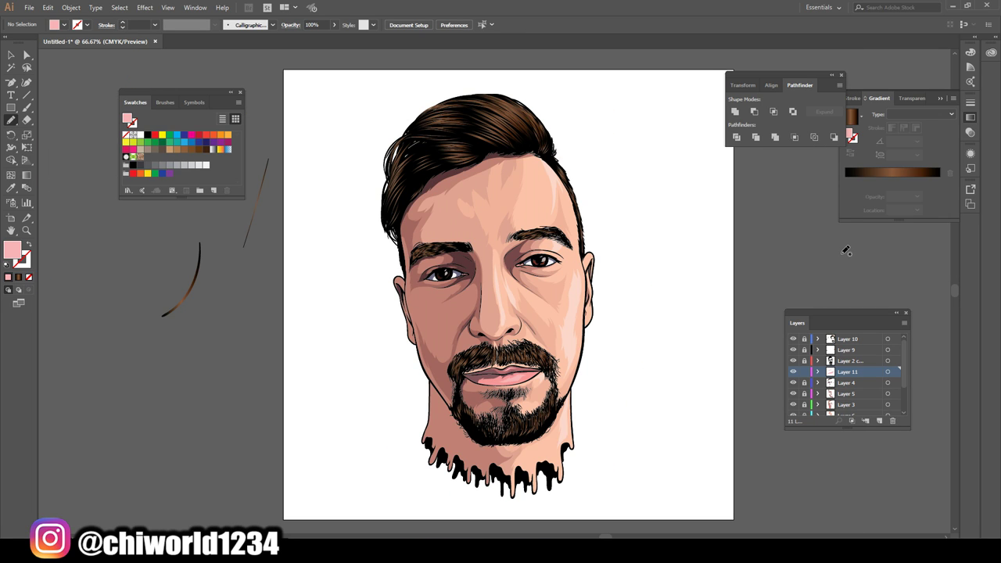
Step: View the finished portrait whole against its terracotta gradient background
scroll(732, 306, up, 1)
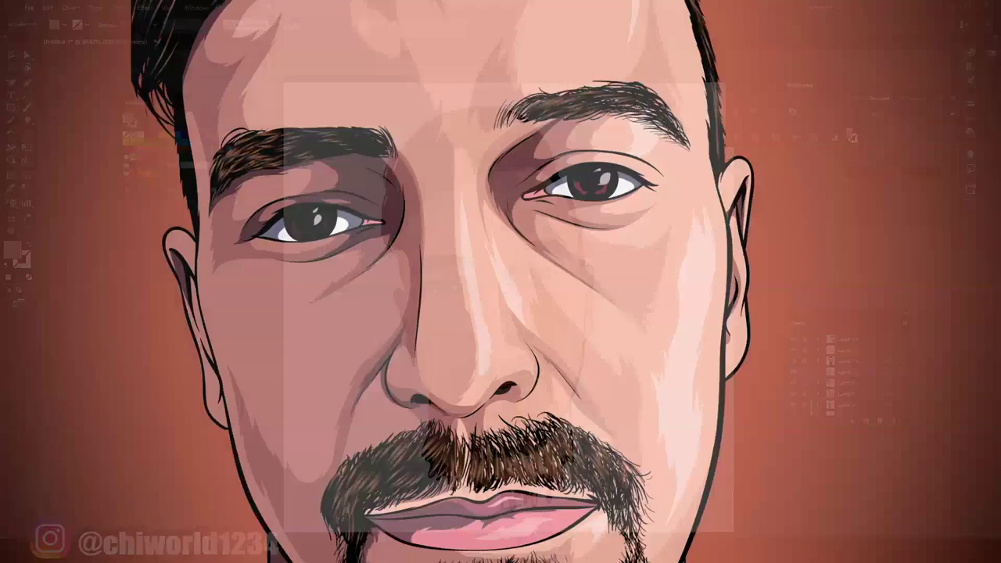